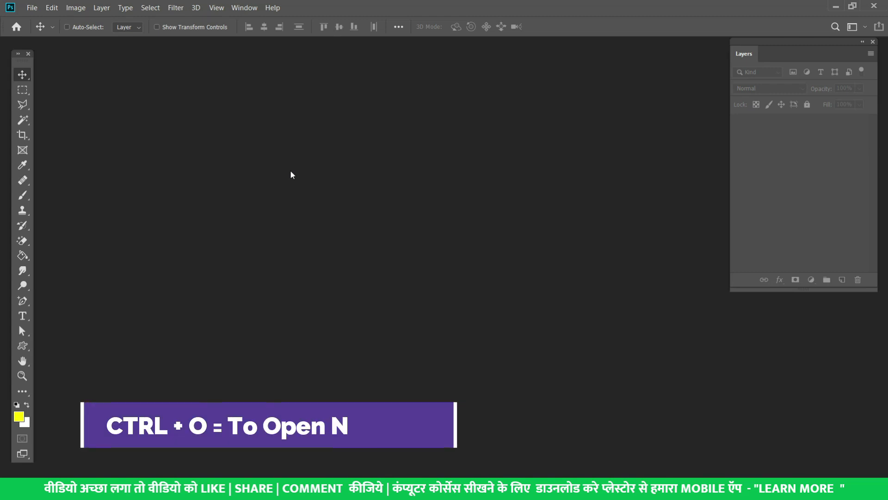
Open the javier-trueba classroom photo from the PHOTOS folder, then close it again.
{"action": "key", "text": "ctrl+o"}
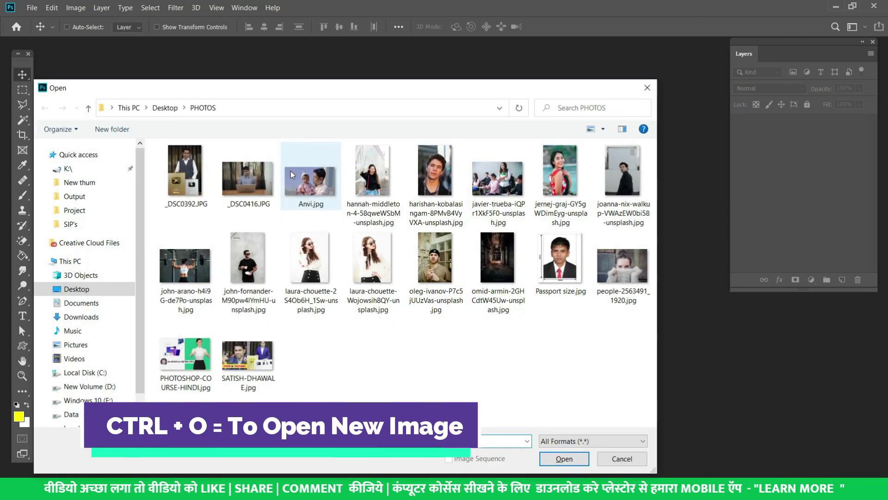
{"action": "left_click_drag", "start_coordinate": [282, 92], "coordinate": [309, 75]}
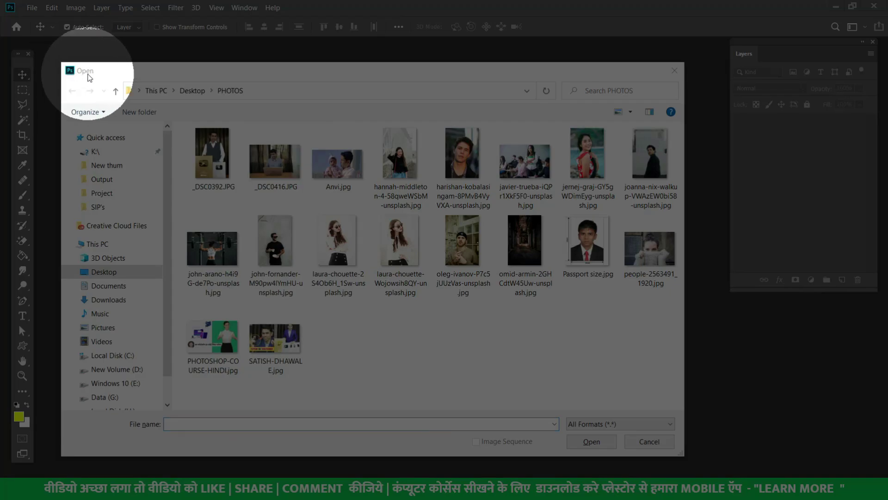
{"action": "left_click", "coordinate": [90, 77]}
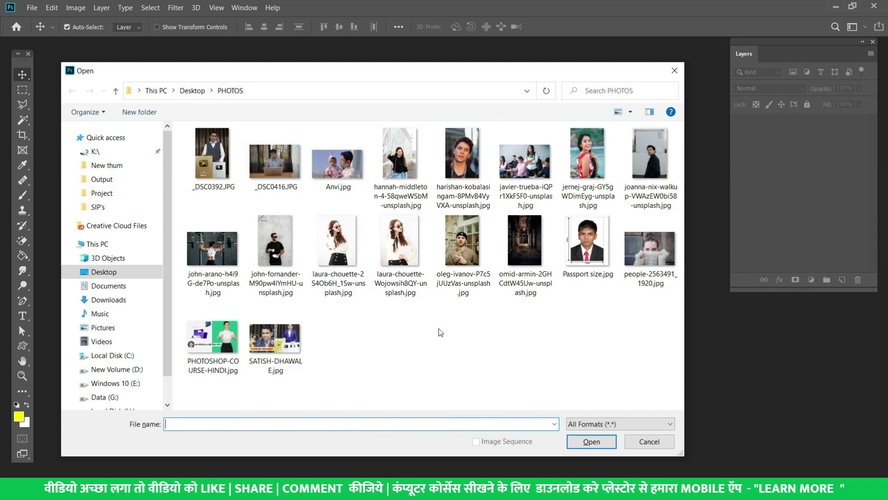
{"action": "left_click", "coordinate": [545, 172]}
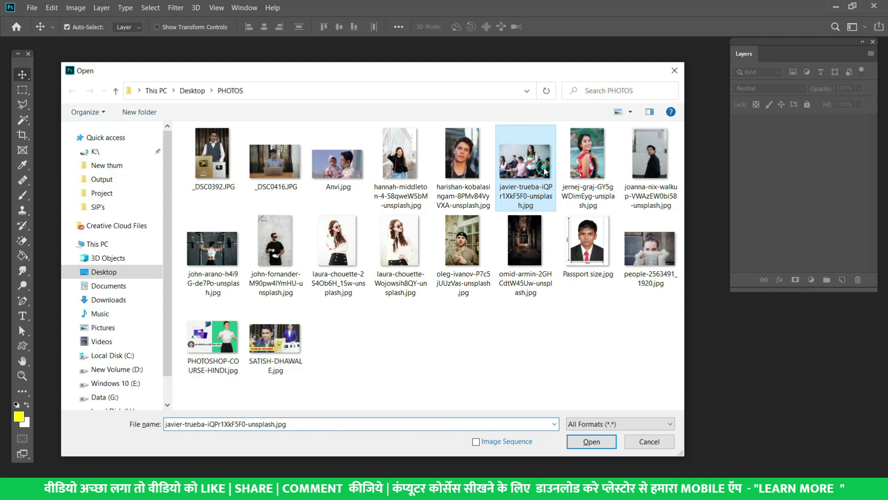
{"action": "left_click", "coordinate": [592, 442]}
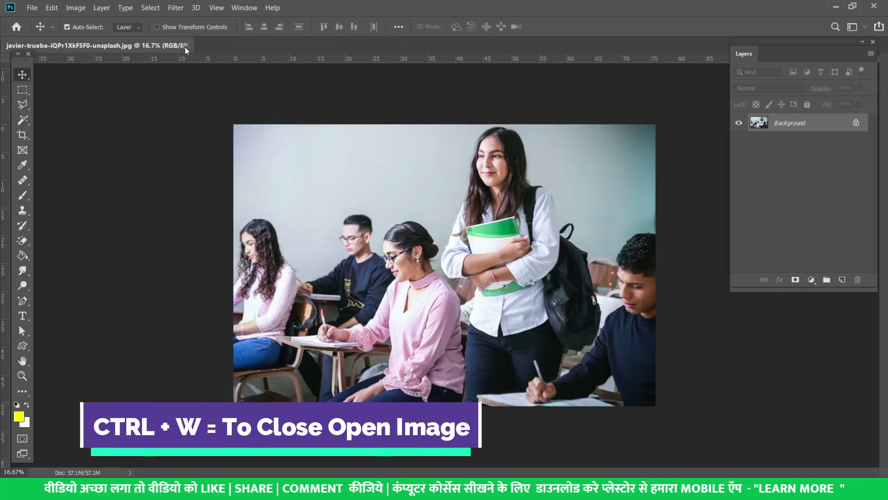
{"action": "left_click", "coordinate": [185, 45]}
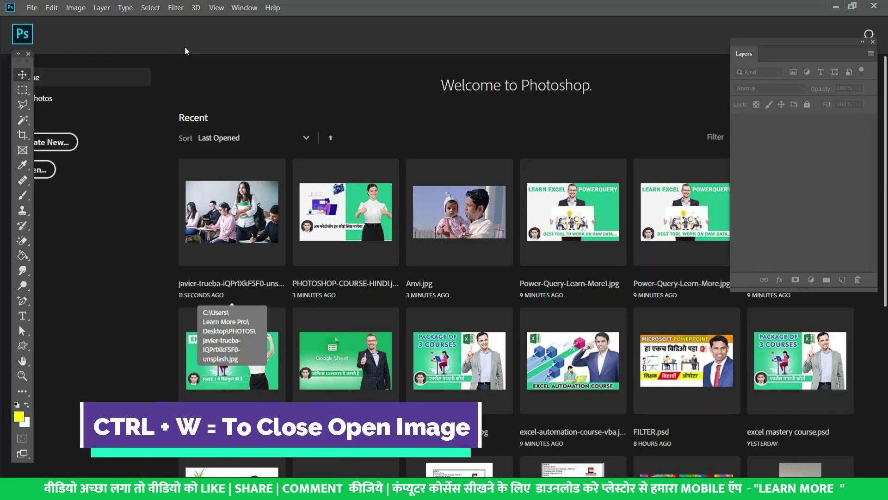
Dismiss the Home screen and cancel the Open dialog without loading any image.
{"action": "left_click", "coordinate": [29, 34]}
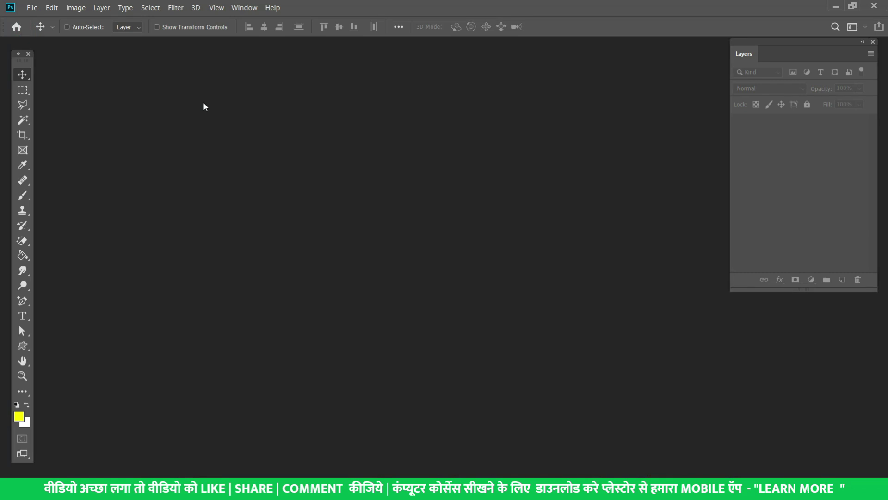
{"action": "key", "text": "ctrl+o"}
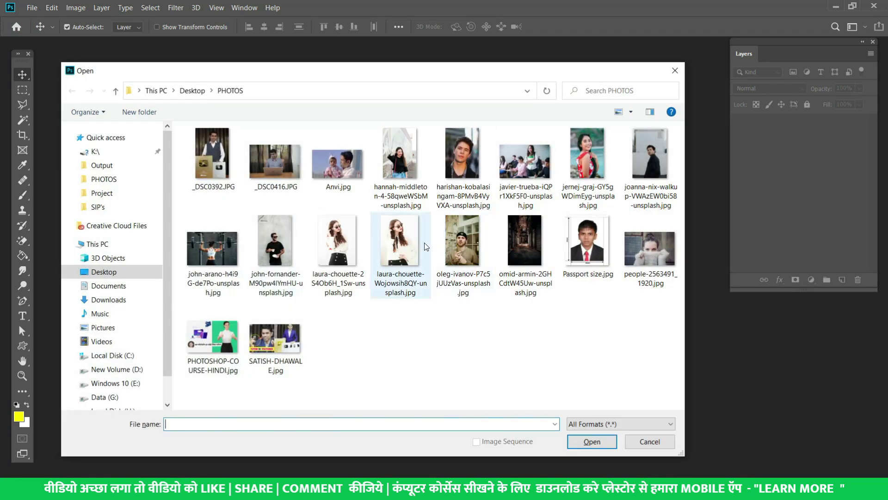
{"action": "mouse_move", "coordinate": [400, 246]}
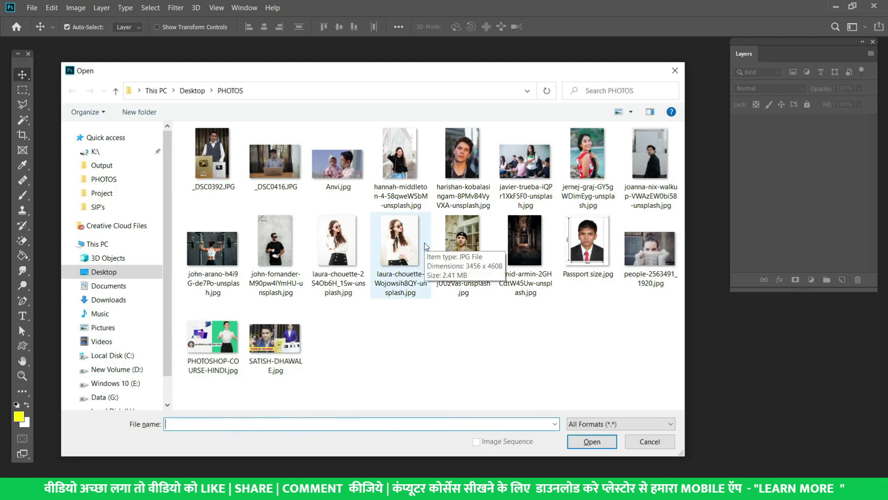
{"action": "double_click", "coordinate": [448, 287]}
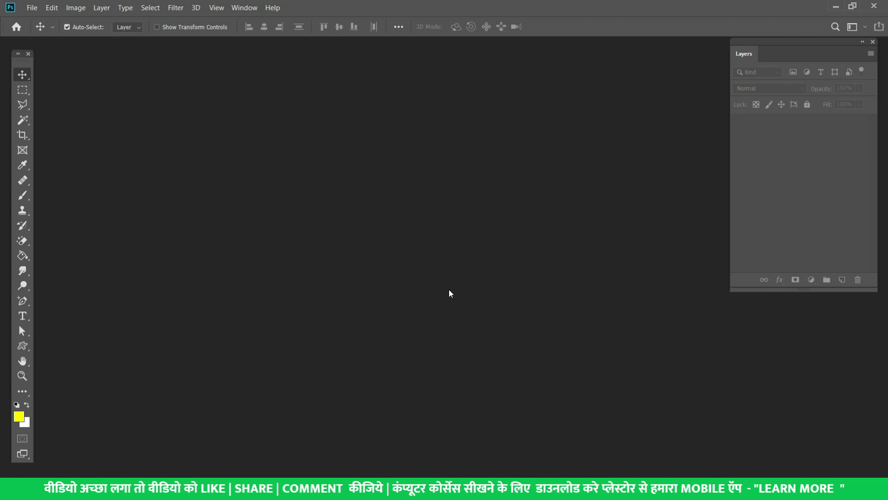
Browse Photo, Print and Art & Illustration presets, create a 1000 × 1000 px document, then close it.
{"action": "key", "text": "ctrl+n"}
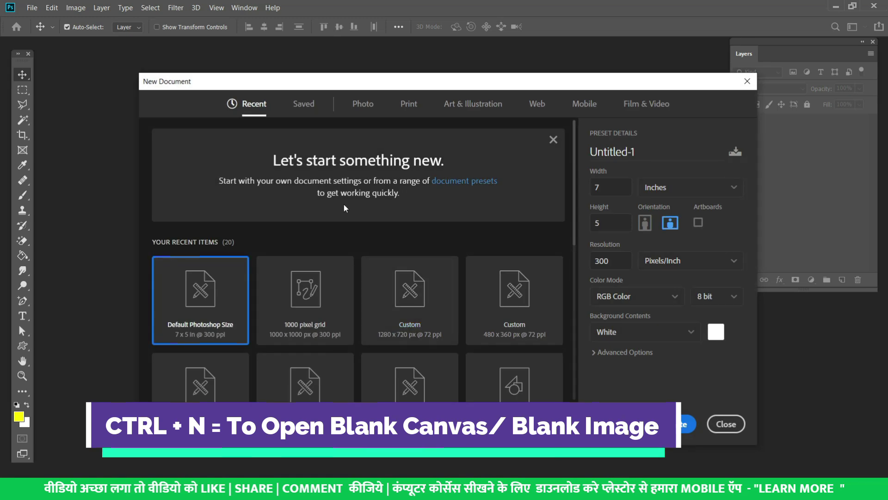
{"action": "left_click", "coordinate": [363, 109]}
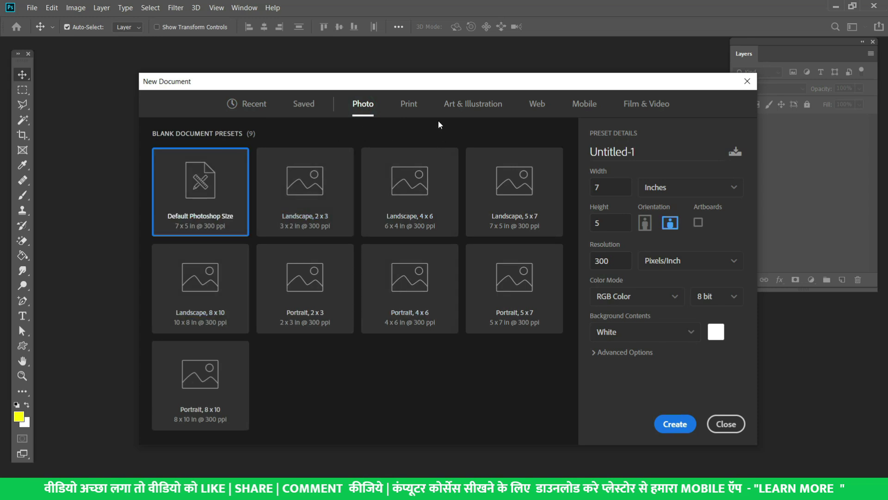
{"action": "left_click", "coordinate": [409, 105]}
{"action": "left_click", "coordinate": [462, 107]}
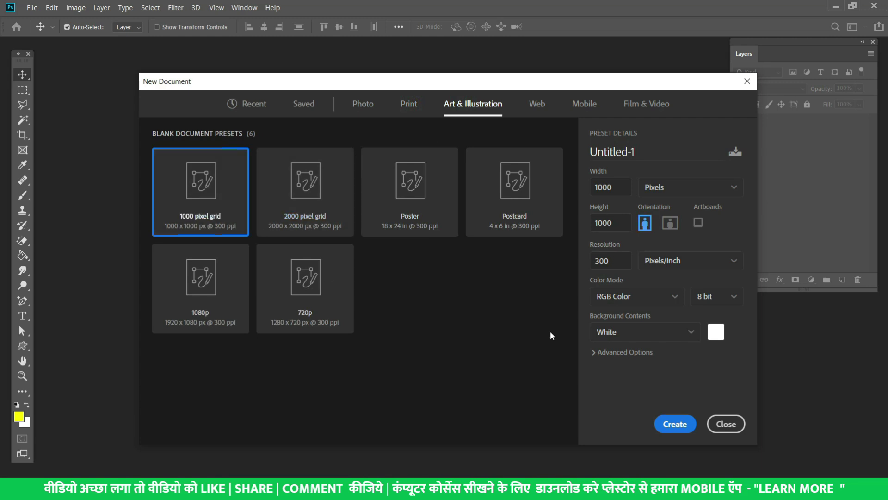
{"action": "left_click", "coordinate": [678, 425]}
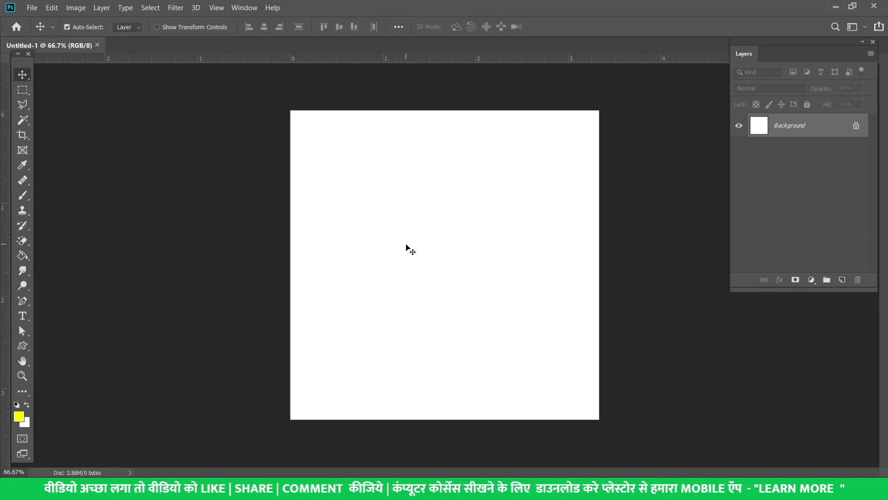
{"action": "key", "text": "ctrl+w"}
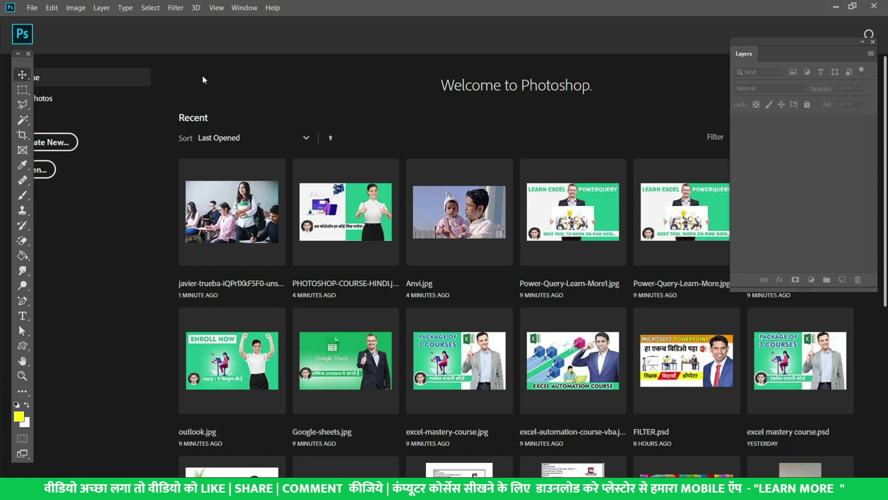
Open the TUTOR SE YOUTUBER thumbnail JPG, then switch to the YouTube channel page in Chrome.
{"action": "left_click", "coordinate": [25, 32]}
{"action": "double_click", "coordinate": [230, 132]}
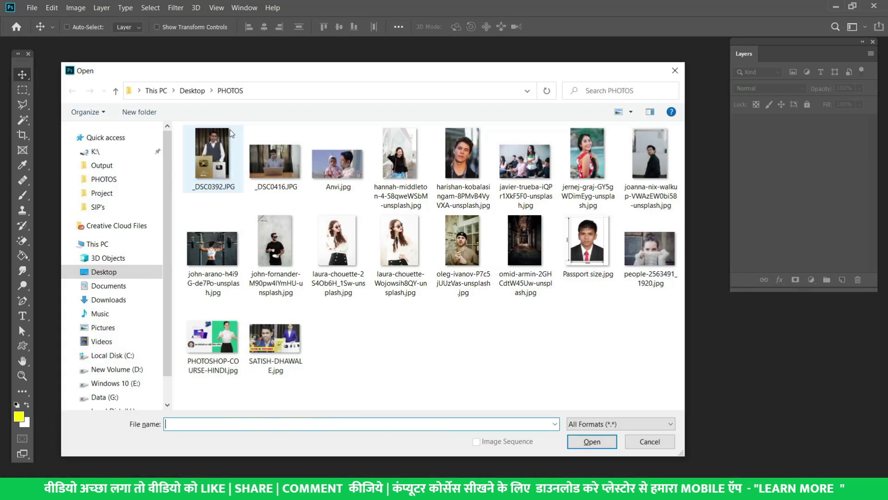
{"action": "left_click", "coordinate": [249, 351]}
{"action": "left_click", "coordinate": [608, 442]}
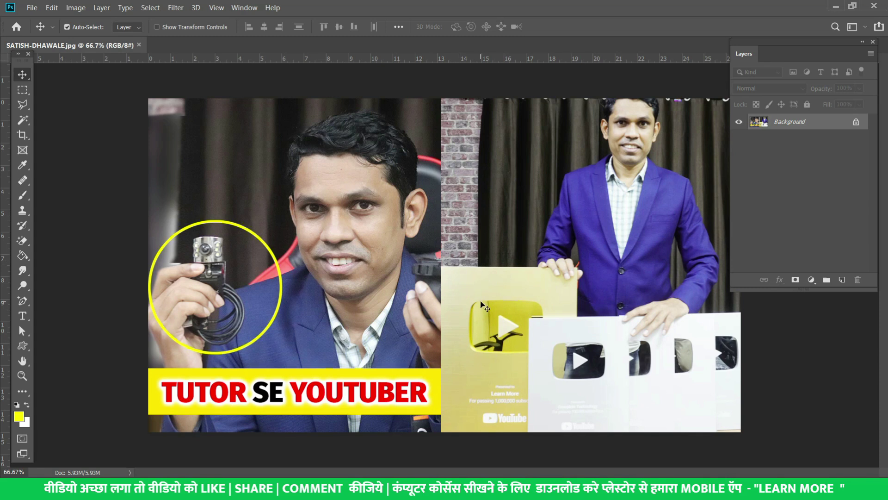
{"action": "key", "text": "alt+Tab"}
{"action": "key", "text": "alt+Tab"}
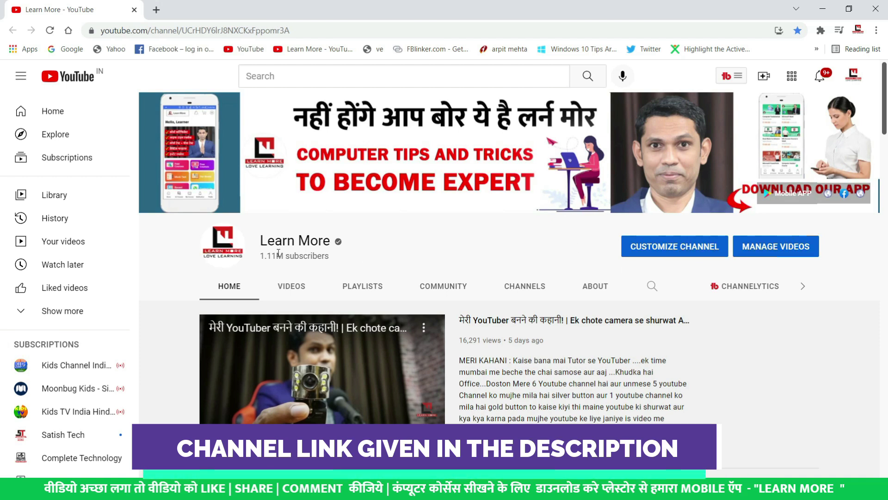
Highlight the 1.11M subscriber count on YouTube and switch back to Photoshop.
{"action": "left_click_drag", "start_coordinate": [261, 256], "coordinate": [329, 256]}
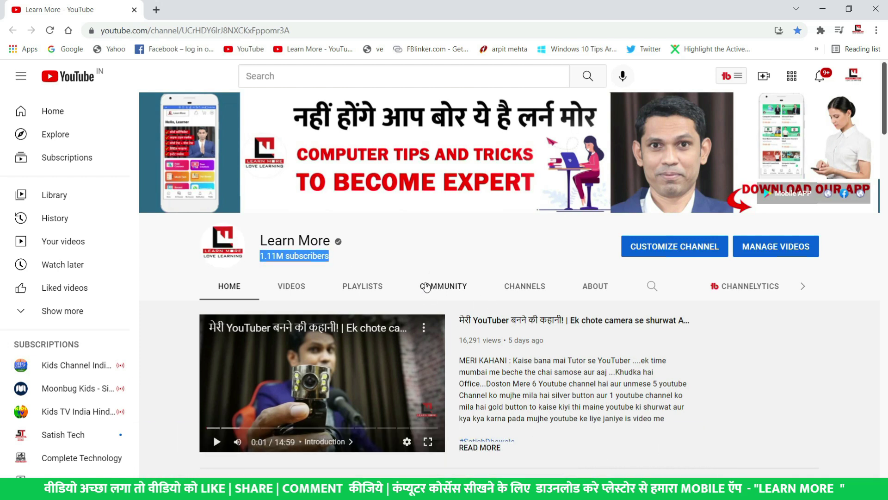
{"action": "key", "text": "alt+Tab"}
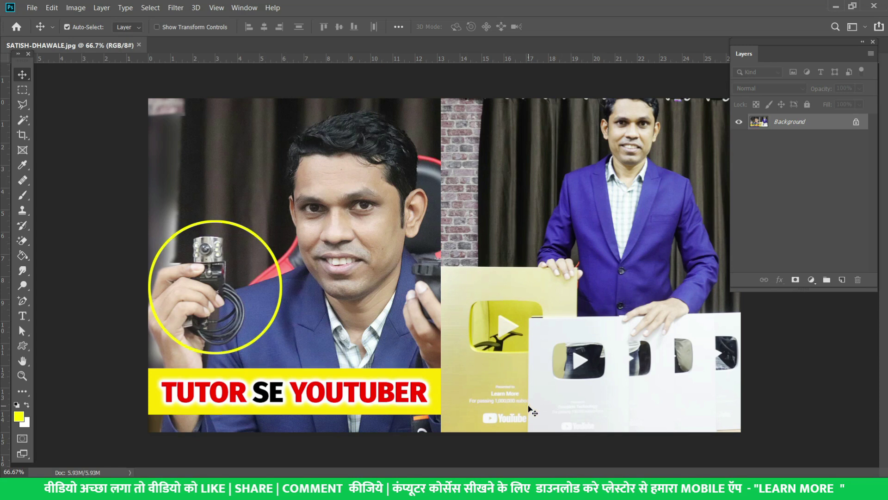
{"action": "key", "text": "ctrl+1"}
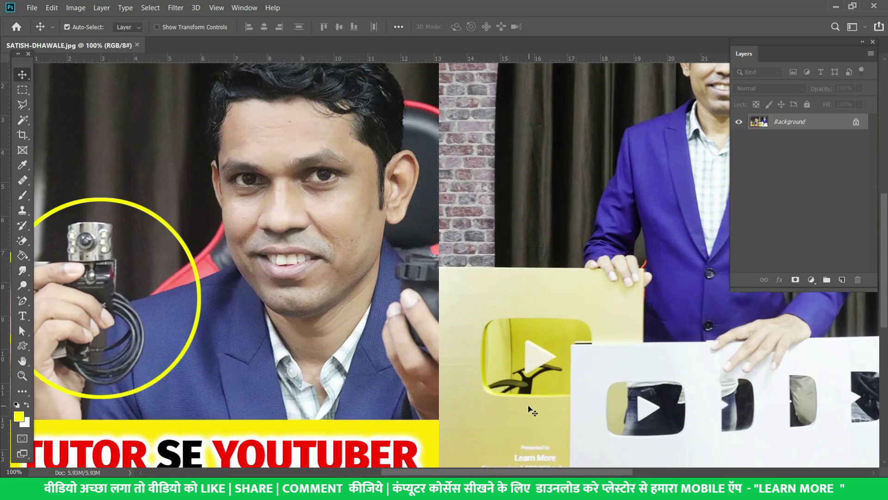
{"action": "key", "text": "ctrl+plus"}
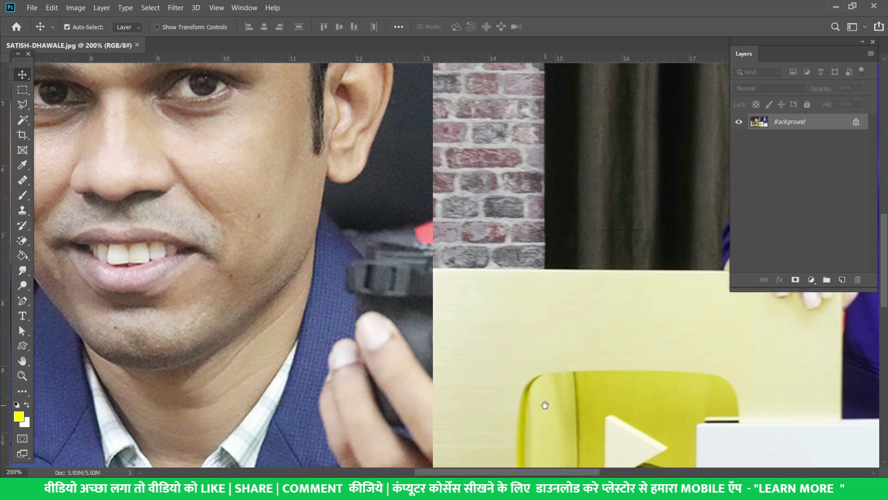
{"action": "left_click_drag", "start_coordinate": [545, 405], "coordinate": [473, 291]}
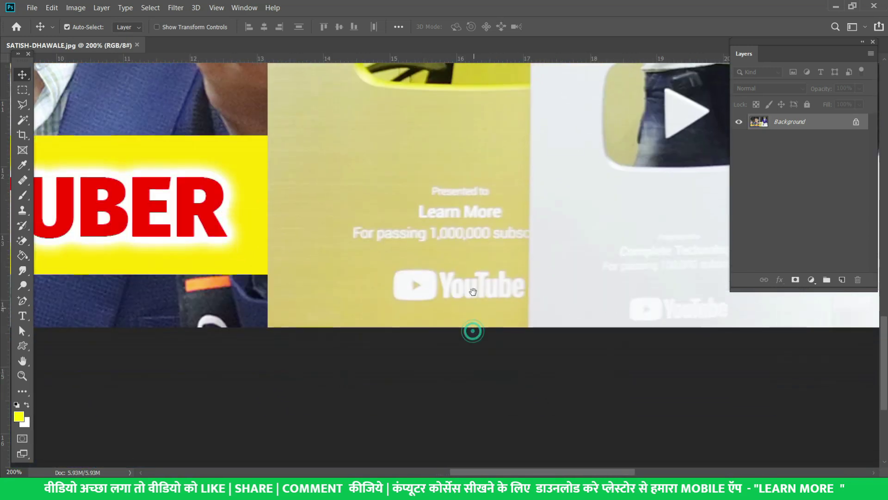
{"action": "scroll", "coordinate": [435, 220], "scroll_direction": "up", "scroll_amount": 2}
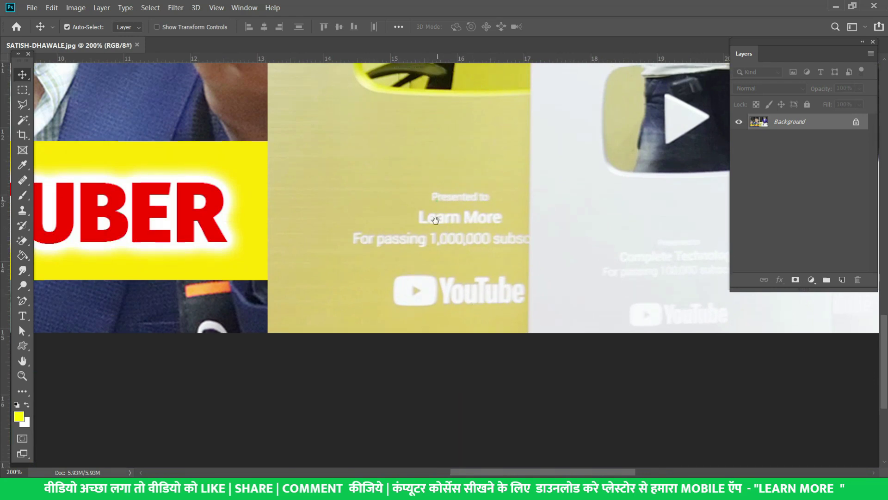
{"action": "left_click_drag", "start_coordinate": [428, 228], "coordinate": [408, 240]}
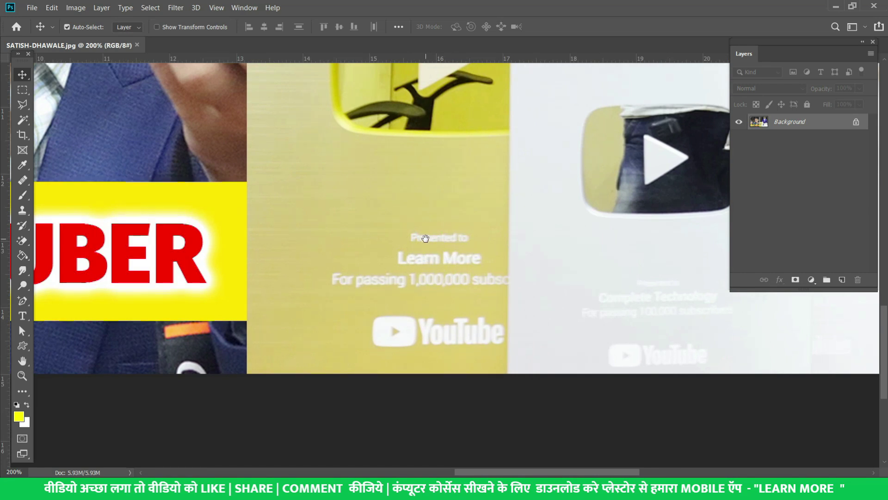
{"action": "left_click_drag", "start_coordinate": [423, 236], "coordinate": [479, 304]}
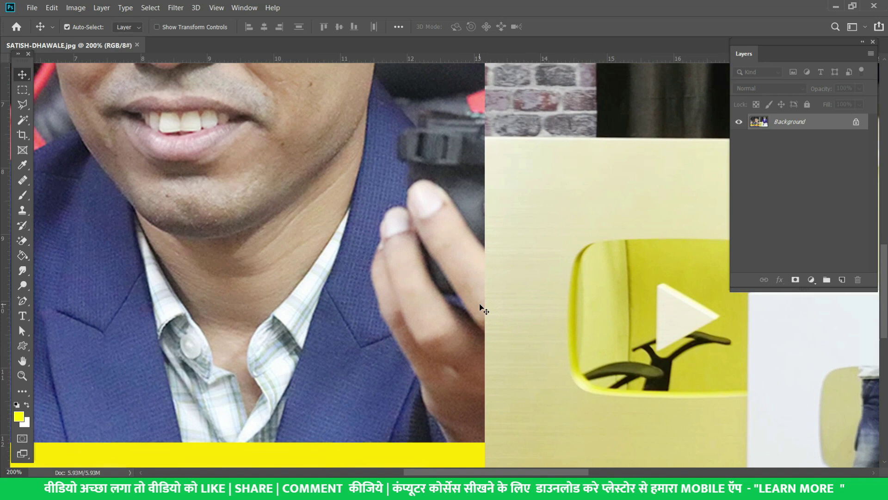
{"action": "key", "text": "ctrl+0"}
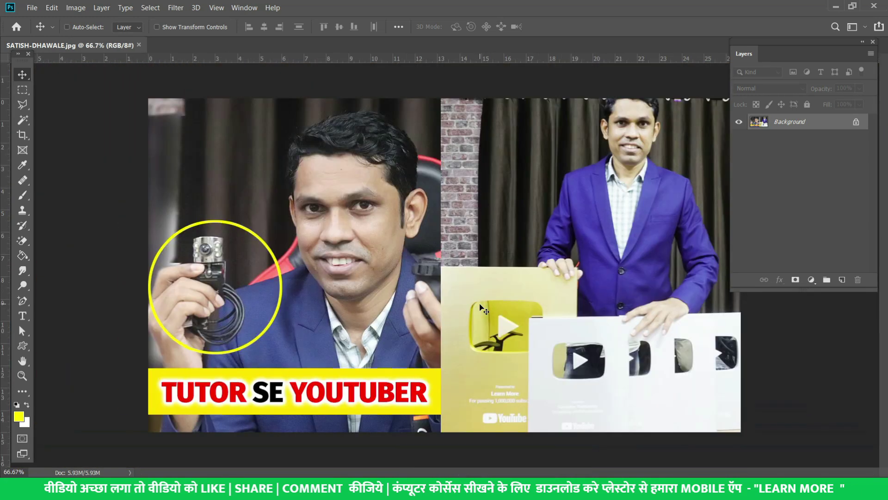
Zoom SATISH-DHAWALE.jpg out and back in with Ctrl+minus and Ctrl+plus.
{"action": "key", "text": "ctrl+minus"}
{"action": "key", "text": "ctrl+minus"}
{"action": "key", "text": "ctrl+minus"}
{"action": "key", "text": "ctrl+minus"}
{"action": "key", "text": "ctrl+minus"}
{"action": "key", "text": "ctrl+minus"}
{"action": "key", "text": "ctrl+minus"}
{"action": "key", "text": "ctrl+minus"}
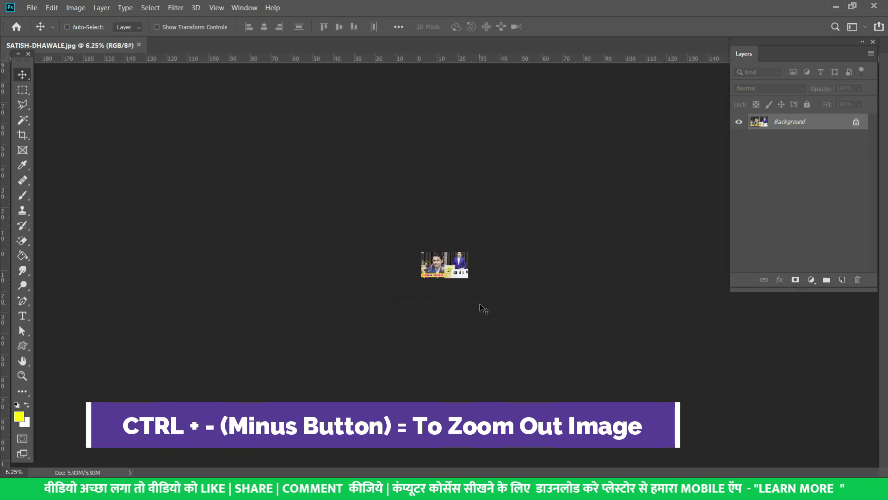
{"action": "key", "text": "ctrl+minus"}
{"action": "key", "text": "ctrl+plus"}
{"action": "key", "text": "ctrl+plus"}
{"action": "key", "text": "ctrl+plus"}
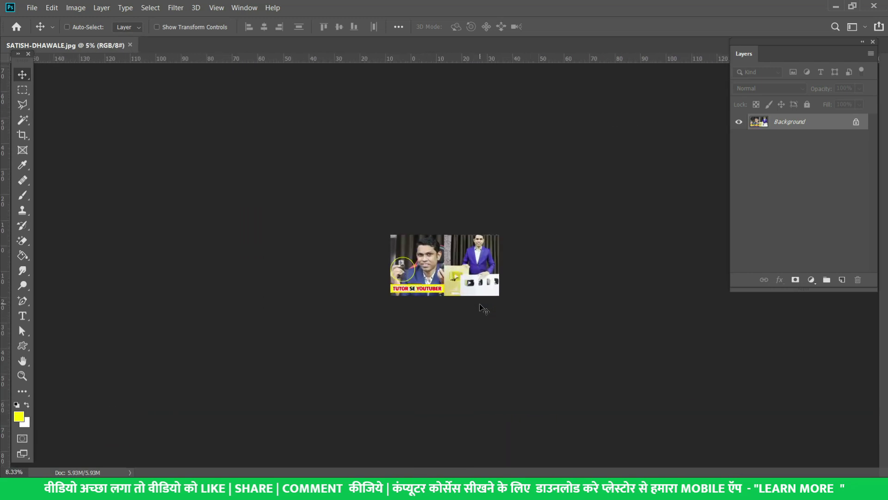
{"action": "key", "text": "ctrl+plus"}
{"action": "key", "text": "ctrl+plus"}
{"action": "key", "text": "ctrl+plus"}
{"action": "key", "text": "ctrl+plus"}
{"action": "key", "text": "ctrl+plus"}
{"action": "key", "text": "ctrl+plus"}
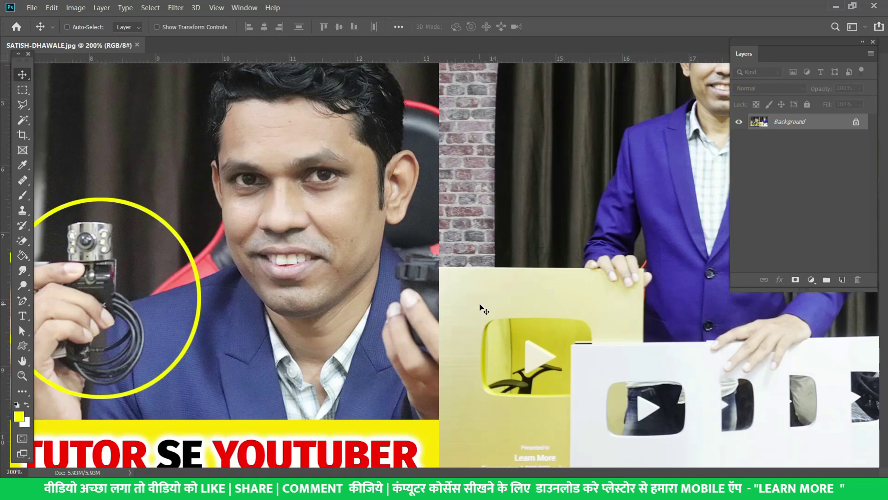
{"action": "key", "text": "ctrl+minus"}
{"action": "key", "text": "ctrl+minus"}
{"action": "key", "text": "ctrl+minus"}
{"action": "key", "text": "ctrl+minus"}
{"action": "key", "text": "ctrl"}
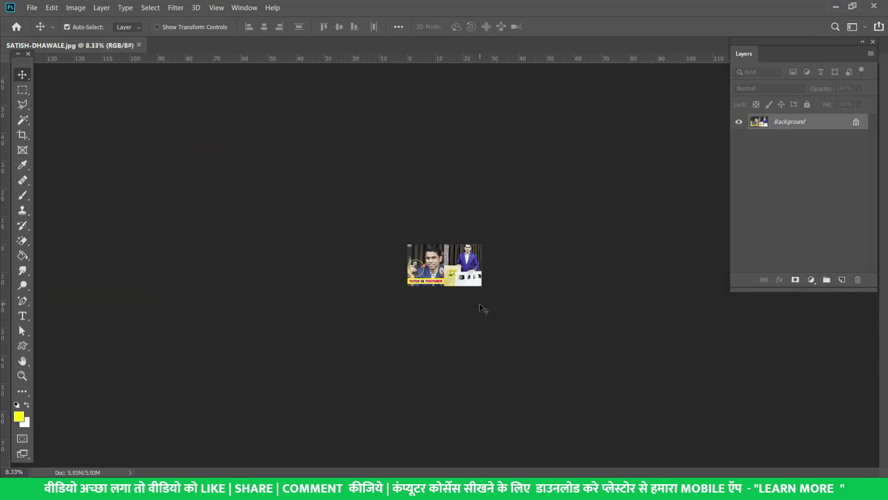
{"action": "key", "text": "ctrl+minus"}
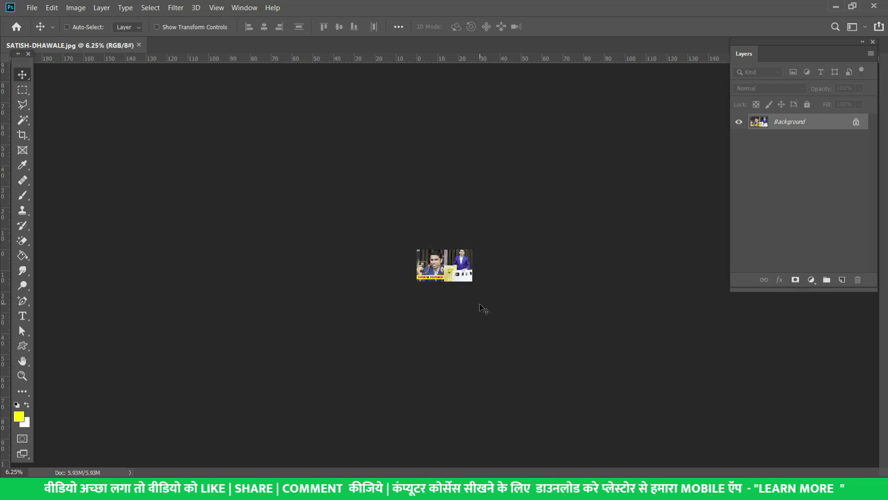
View SATISH-DHAWALE.jpg fitted to screen and at 100% actual size, then close it.
{"action": "key", "text": "ctrl+0"}
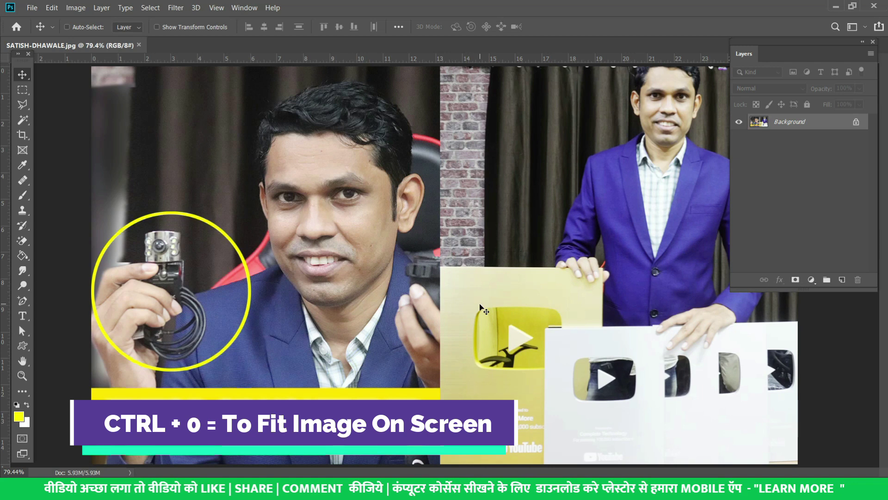
{"action": "key", "text": "ctrl+minus"}
{"action": "key", "text": "ctrl+minus"}
{"action": "key", "text": "ctrl+minus"}
{"action": "key", "text": "ctrl+minus"}
{"action": "key", "text": "ctrl+minus"}
{"action": "key", "text": "ctrl+minus"}
{"action": "key", "text": "ctrl+minus"}
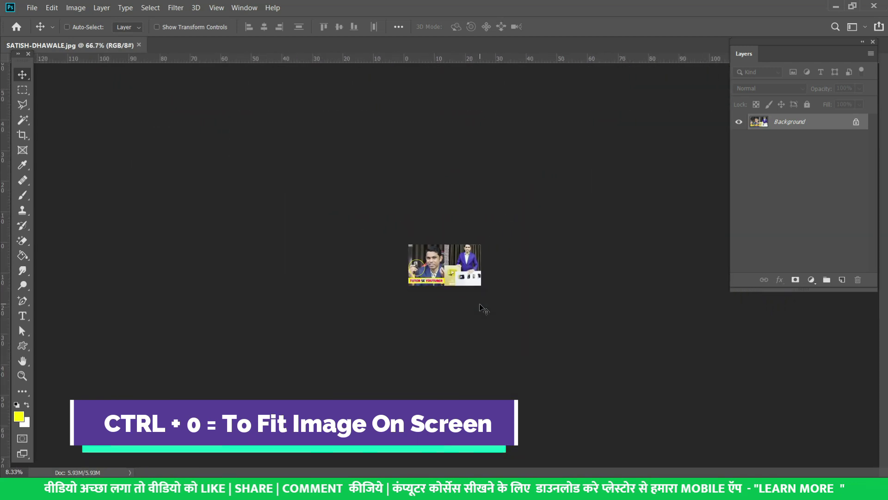
{"action": "key", "text": "ctrl+minus"}
{"action": "key", "text": "ctrl+0"}
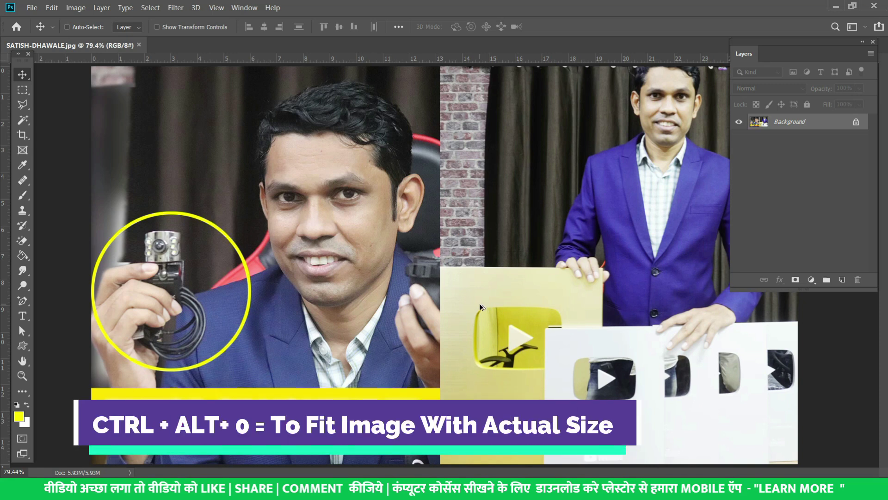
{"action": "key", "text": "ctrl+alt+0"}
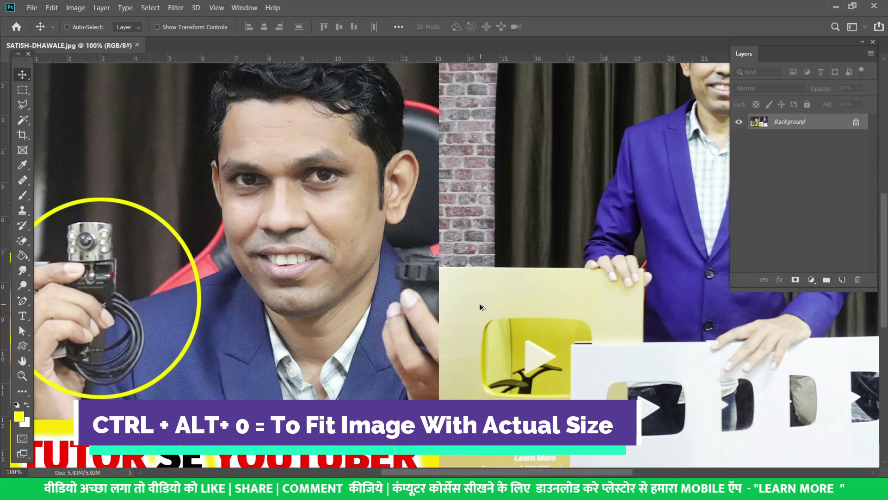
{"action": "key", "text": "ctrl"}
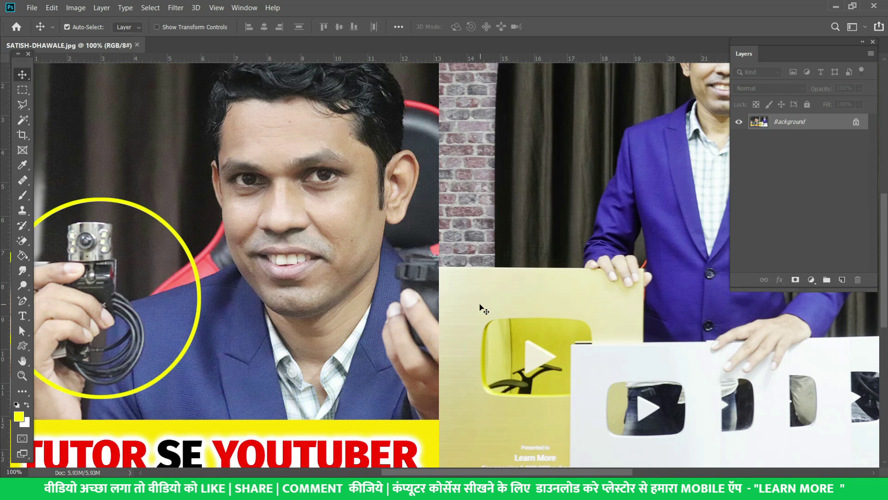
{"action": "key", "text": "ctrl+minus"}
{"action": "key", "text": "ctrl+minus"}
{"action": "key", "text": "ctrl+minus"}
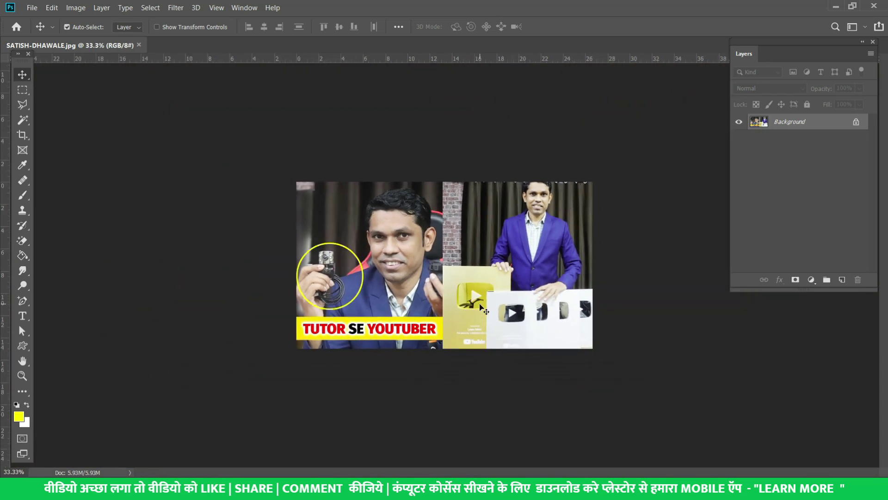
{"action": "left_click", "coordinate": [138, 44]}
Open comptuer.png from recent files and alternate between fit-to-screen and actual size.
{"action": "scroll", "coordinate": [358, 185], "scroll_direction": "down", "scroll_amount": 3}
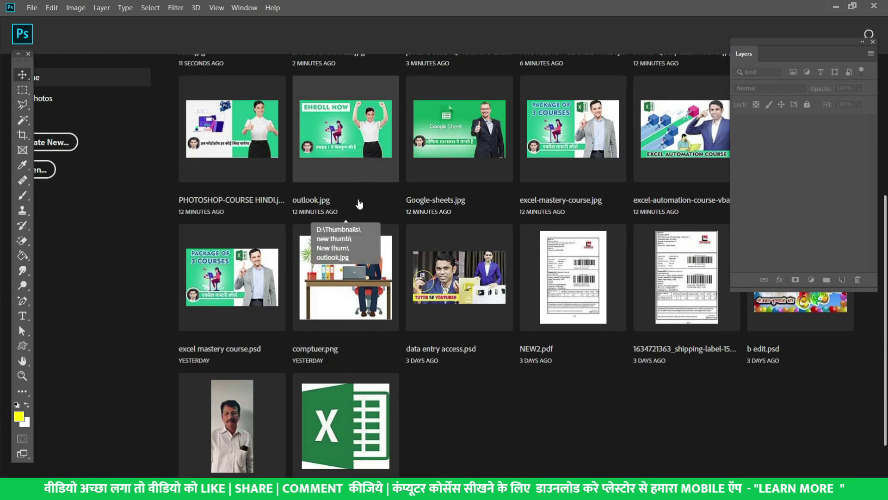
{"action": "left_click", "coordinate": [347, 278]}
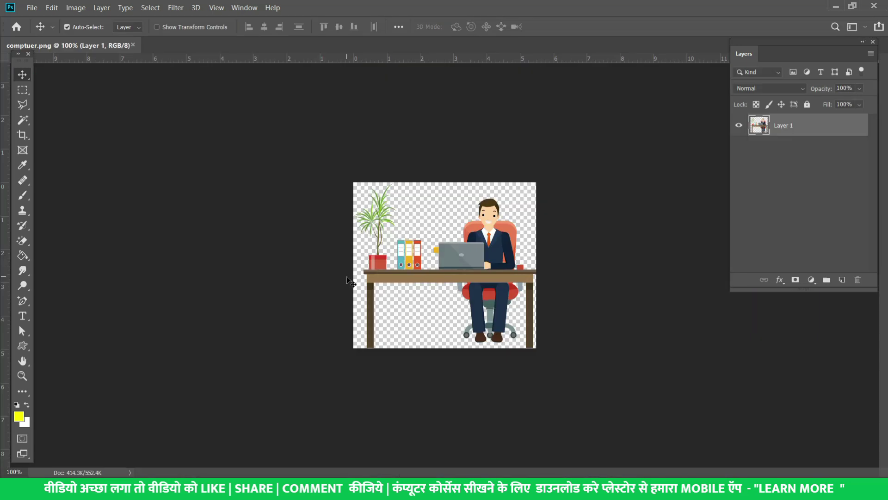
{"action": "key", "text": "ctrl"}
{"action": "key", "text": "ctrl+0"}
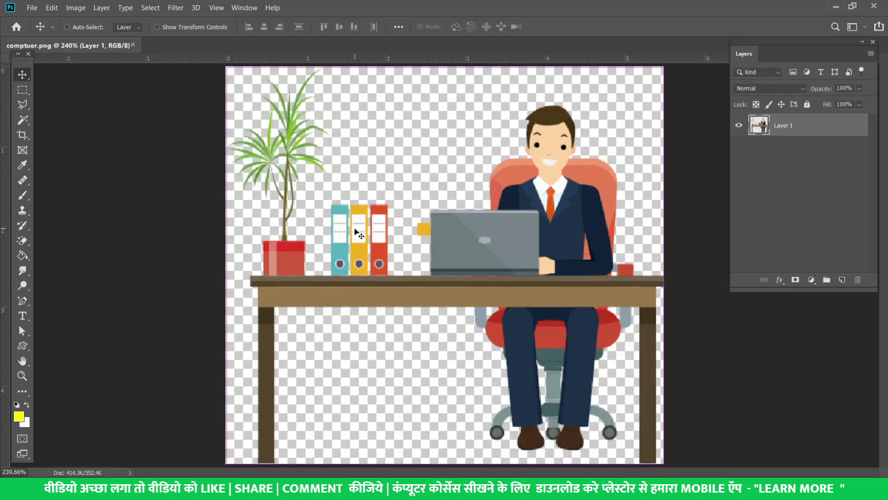
{"action": "key", "text": "ctrl+1"}
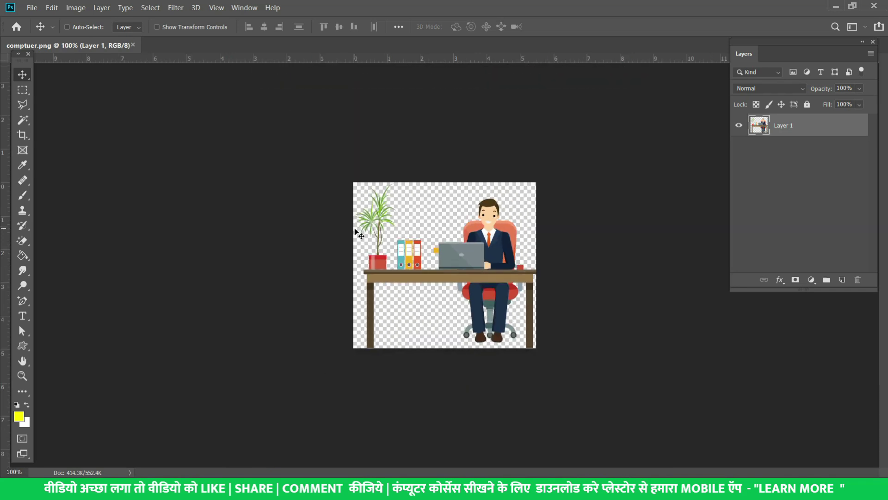
{"action": "key", "text": "ctrl+0"}
{"action": "key", "text": "ctrl+1"}
{"action": "key", "text": "ctrl"}
Fit comptuer.png to screen, zoom it in and back out, then close it with Ctrl+W.
{"action": "key", "text": "ctrl+0"}
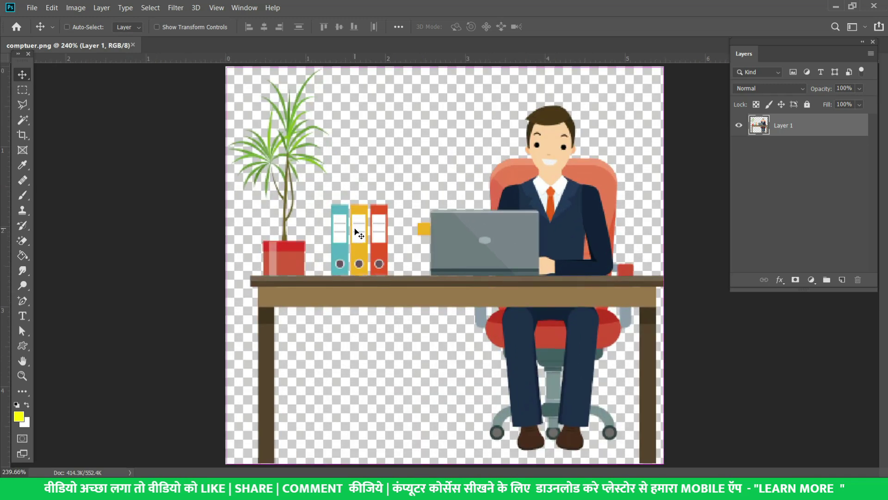
{"action": "key", "text": "ctrl+minus"}
{"action": "key", "text": "ctrl+minus"}
{"action": "key", "text": "ctrl+minus"}
{"action": "key", "text": "ctrl+minus"}
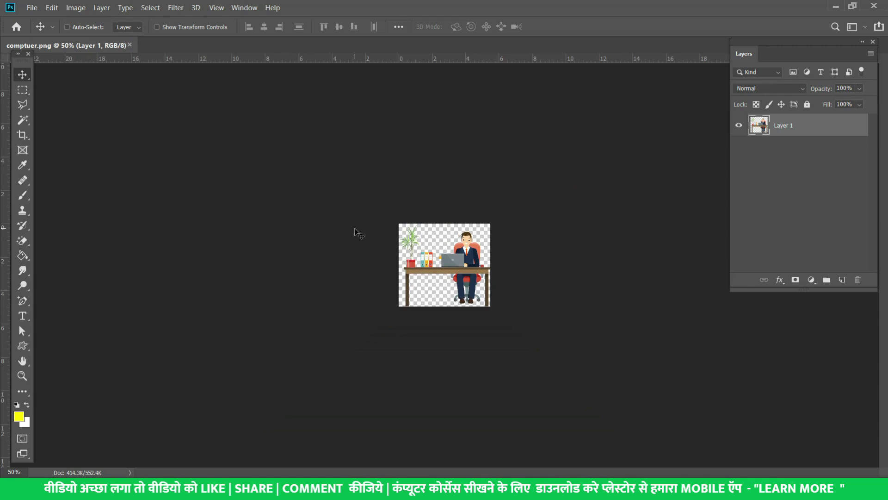
{"action": "key", "text": "ctrl+plus"}
{"action": "key", "text": "ctrl+plus"}
{"action": "key", "text": "ctrl+plus"}
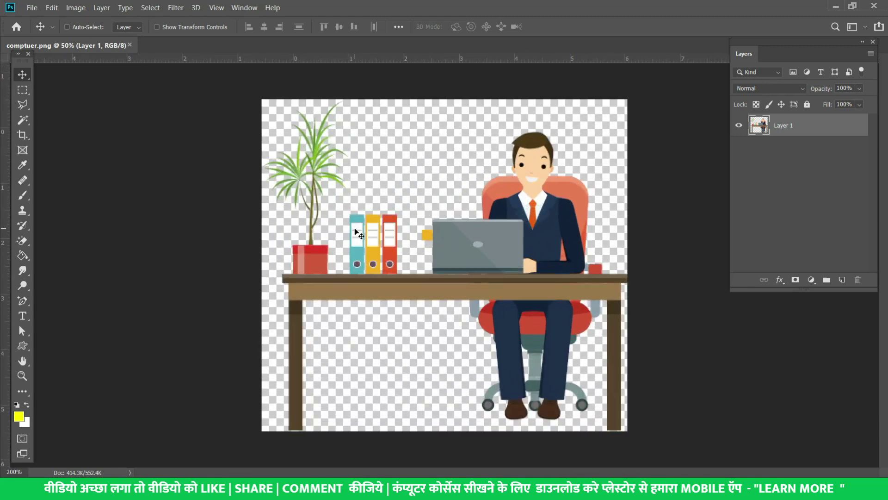
{"action": "key", "text": "ctrl+plus"}
{"action": "key", "text": "ctrl+plus"}
{"action": "key", "text": "ctrl+plus"}
{"action": "key", "text": "ctrl+minus"}
{"action": "key", "text": "ctrl+minus"}
{"action": "key", "text": "ctrl+minus"}
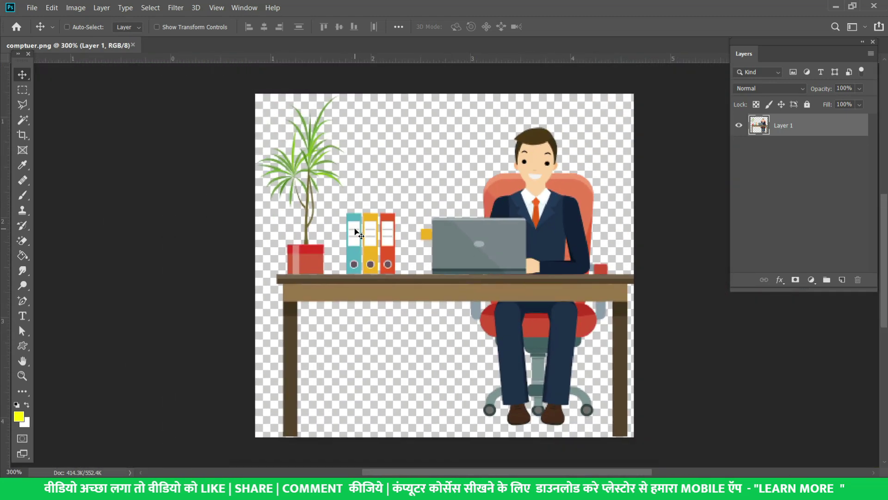
{"action": "key", "text": "ctrl+minus"}
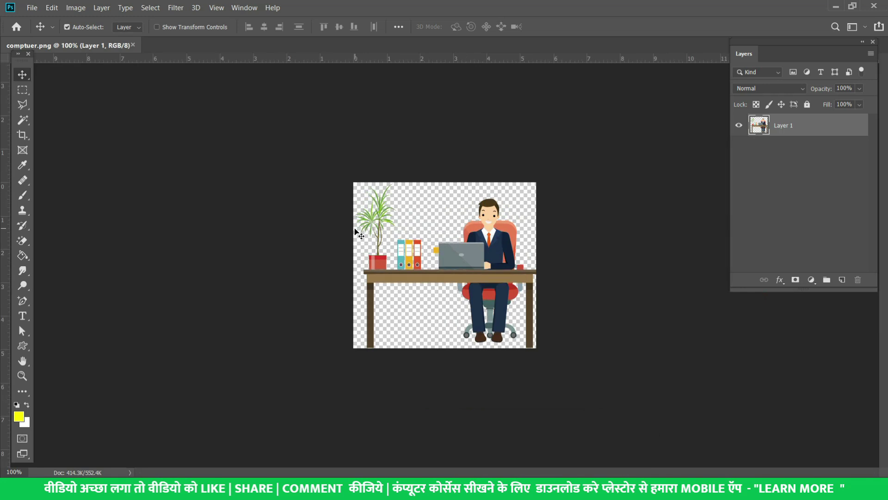
{"action": "key", "text": "ctrl+w"}
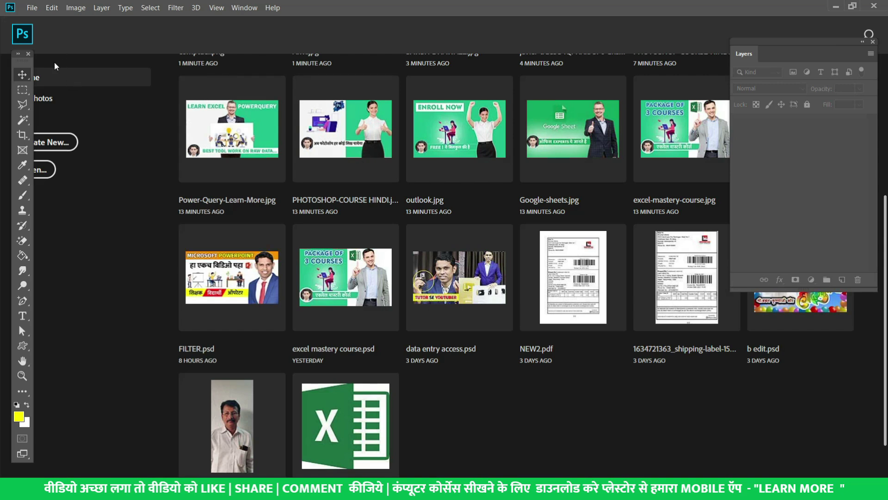
Open the laura-chouette photo of the woman in sunglasses.
{"action": "left_click", "coordinate": [18, 27]}
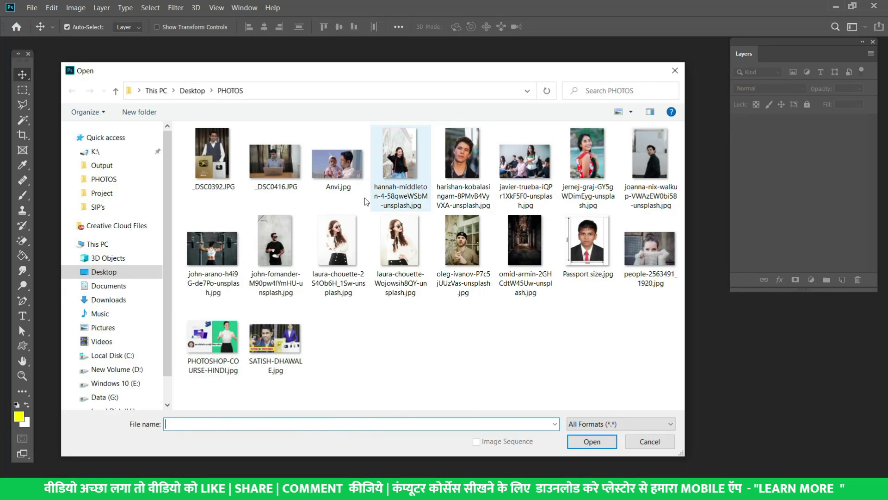
{"action": "left_click", "coordinate": [327, 233]}
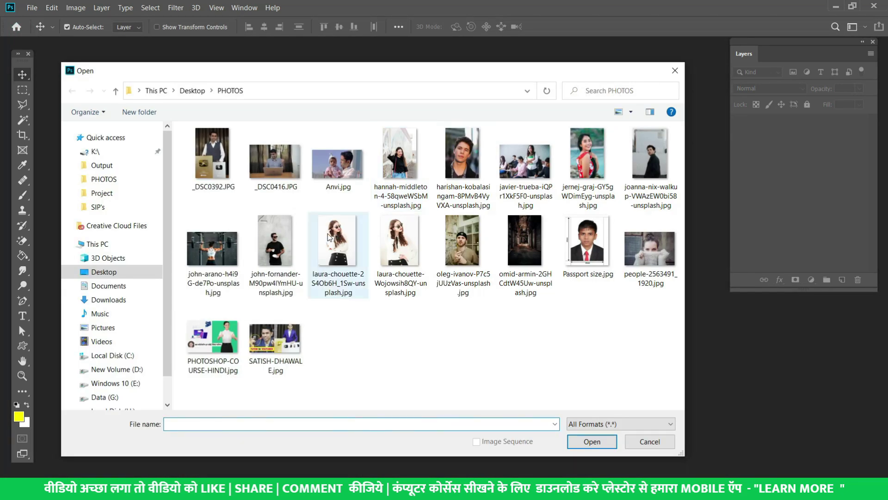
{"action": "double_click", "coordinate": [327, 233]}
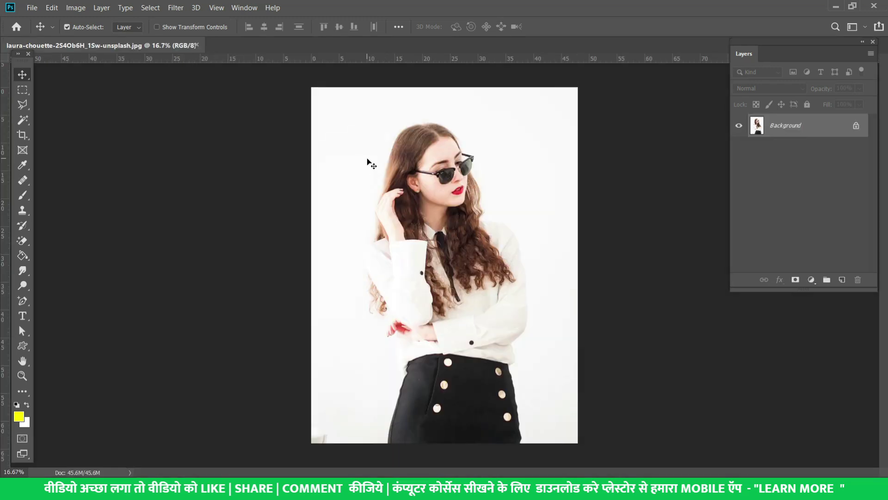
{"action": "key", "text": "ctrl"}
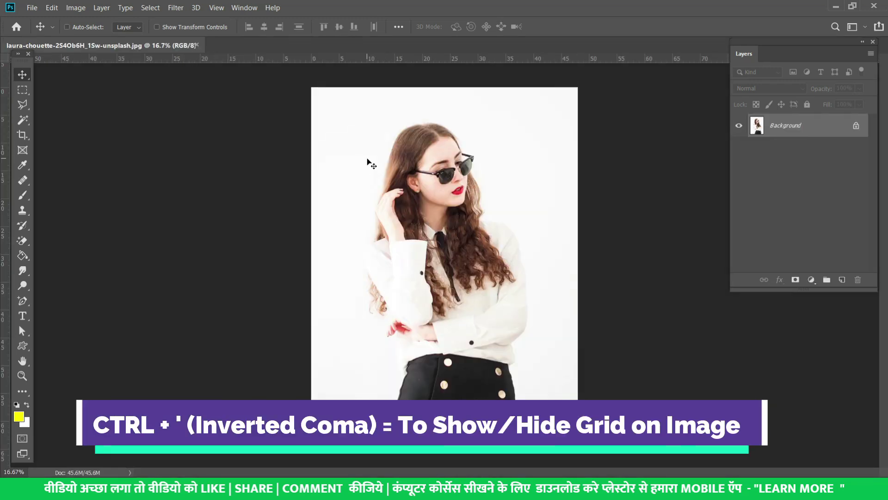
Toggle the grid overlay on and off with Ctrl+', leaving it hidden.
{"action": "key", "text": "ctrl+apostrophe"}
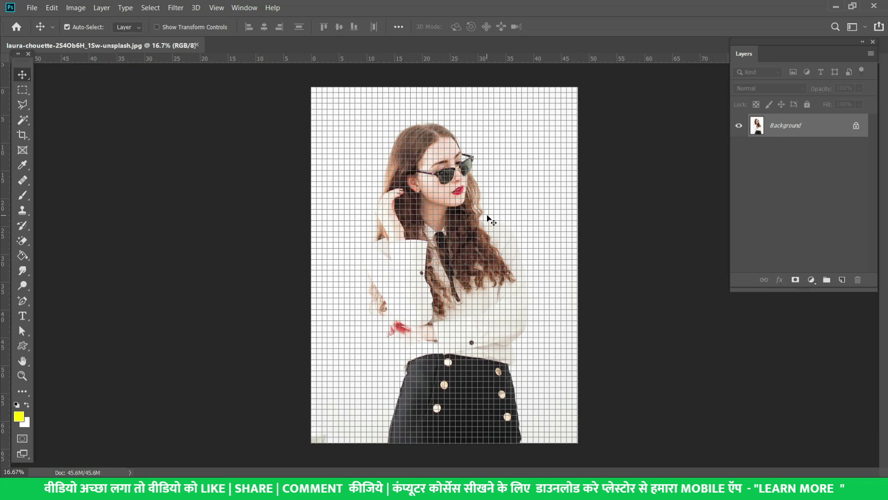
{"action": "key", "text": "ctrl+apostrophe"}
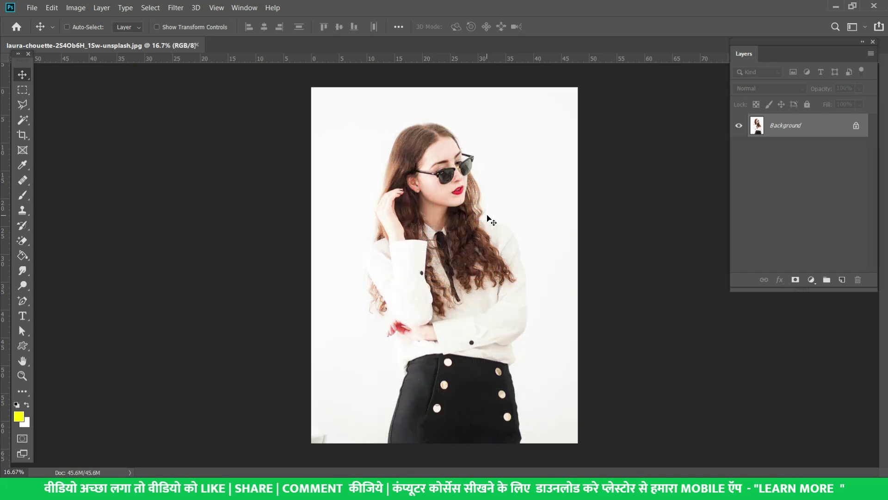
{"action": "key", "text": "ctrl+apostrophe"}
{"action": "key", "text": "ctrl+apostrophe"}
{"action": "key", "text": "ctrl+apostrophe"}
{"action": "key", "text": "ctrl+apostrophe"}
{"action": "key", "text": "ctrl+apostrophe"}
{"action": "key", "text": "ctrl+apostrophe"}
Add horizontal guides at the sunglasses and crossed arms, plus vertical guides on either side of the woman.
{"action": "left_click_drag", "start_coordinate": [313, 59], "coordinate": [315, 162]}
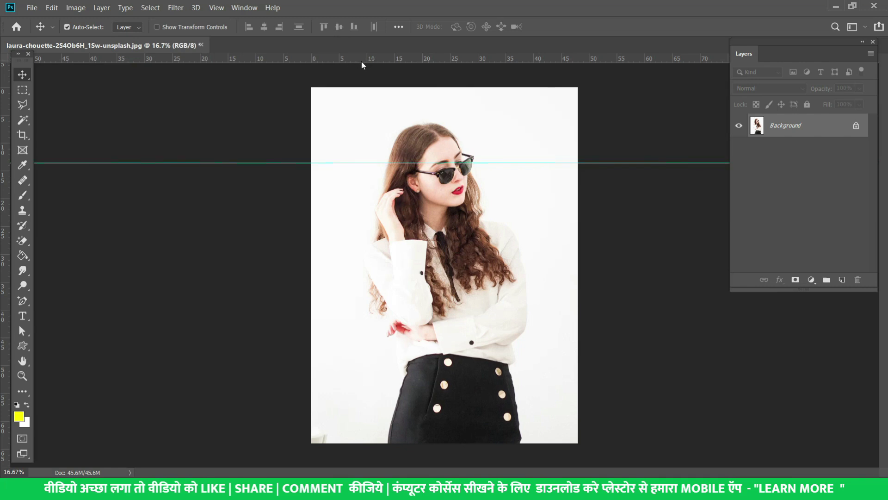
{"action": "left_click_drag", "start_coordinate": [390, 59], "coordinate": [393, 319]}
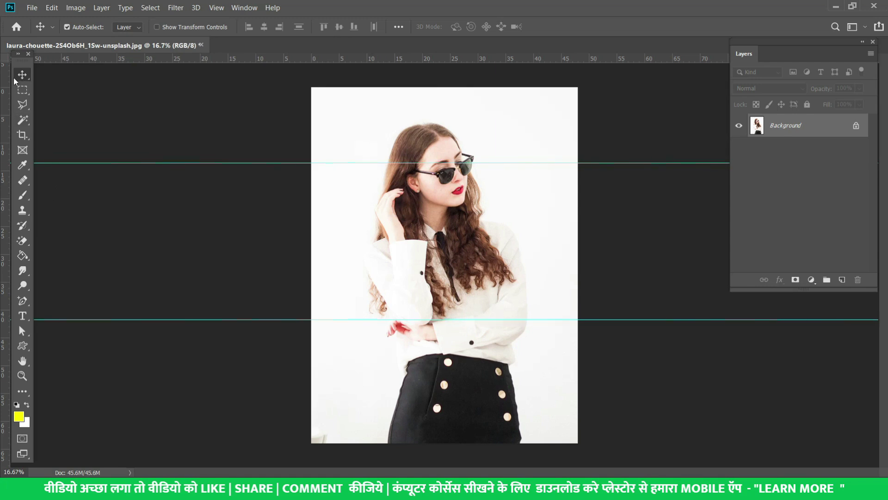
{"action": "mouse_move", "coordinate": [6, 108]}
{"action": "left_mouse_down"}
{"action": "mouse_move", "coordinate": [26, 123]}
{"action": "mouse_move", "coordinate": [337, 162]}
{"action": "left_mouse_up"}
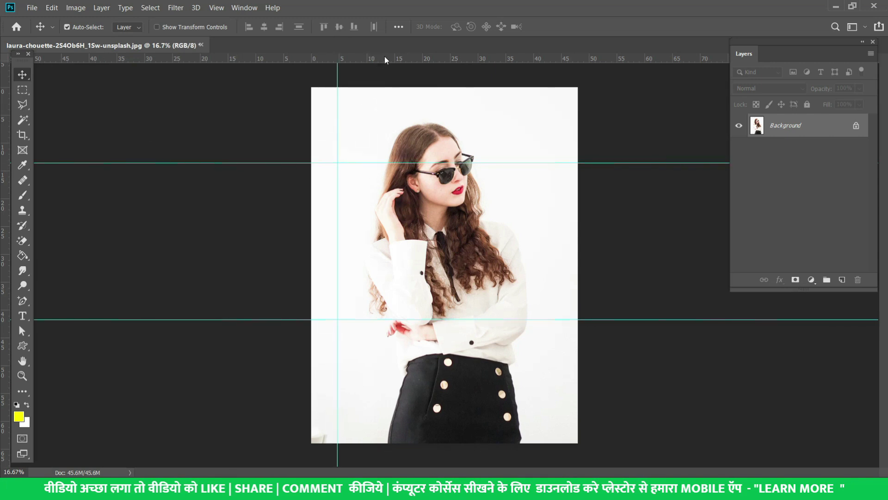
{"action": "left_click_drag", "start_coordinate": [6, 268], "coordinate": [550, 283]}
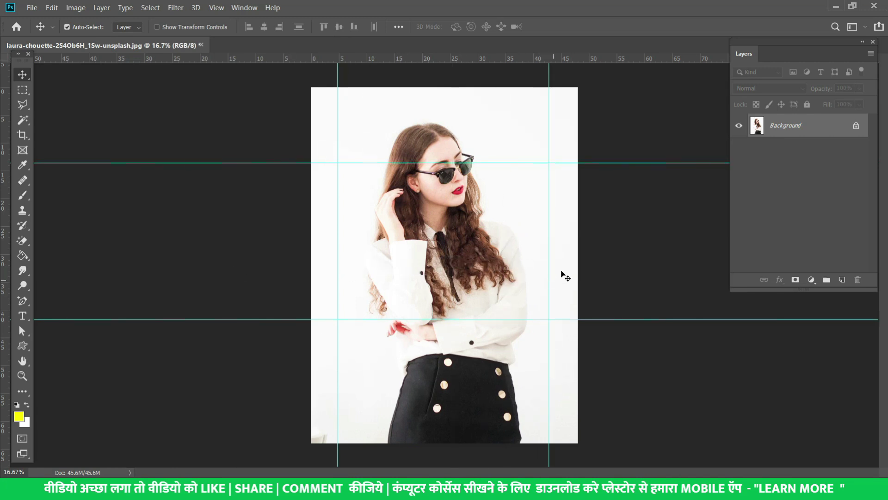
Toggle guide visibility with Ctrl+;, then nudge the right vertical guide slightly left.
{"action": "key", "text": "ctrl+semicolon"}
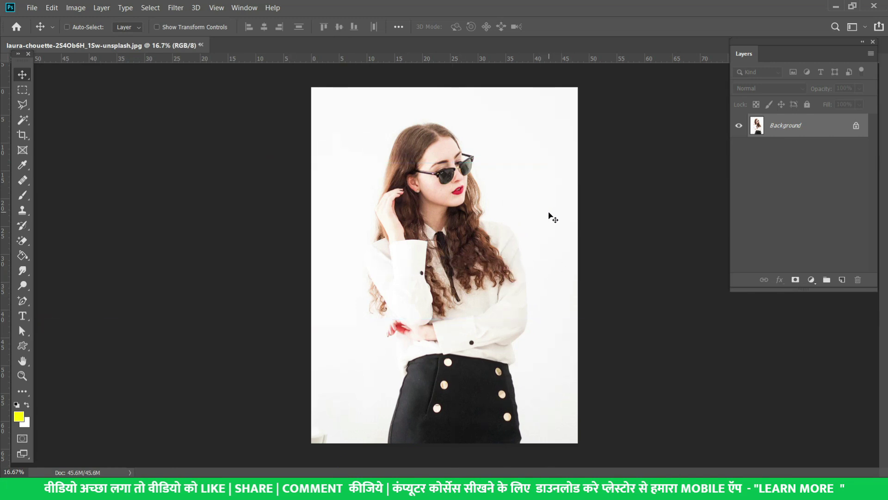
{"action": "key", "text": "ctrl+semicolon"}
{"action": "key", "text": "ctrl+semicolon"}
{"action": "key", "text": "ctrl+semicolon"}
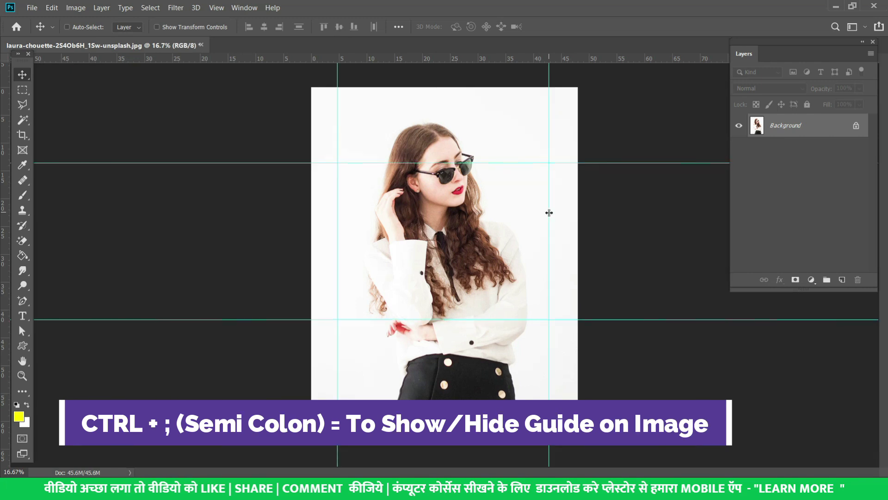
{"action": "key", "text": "ctrl+semicolon"}
{"action": "key", "text": "ctrl+semicolon"}
{"action": "key", "text": "ctrl+semicolon"}
{"action": "key", "text": "ctrl+semicolon"}
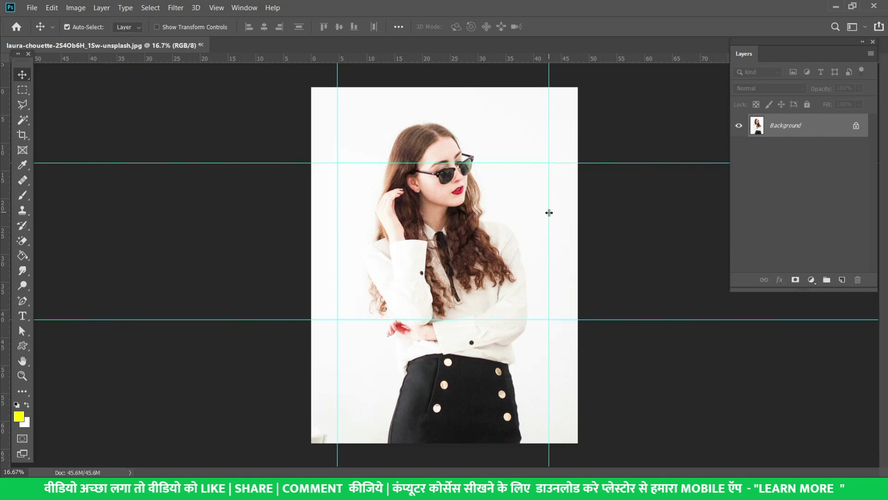
{"action": "mouse_move", "coordinate": [549, 212]}
{"action": "left_mouse_down"}
{"action": "mouse_move", "coordinate": [520, 212]}
{"action": "mouse_move", "coordinate": [547, 227]}
{"action": "left_mouse_up"}
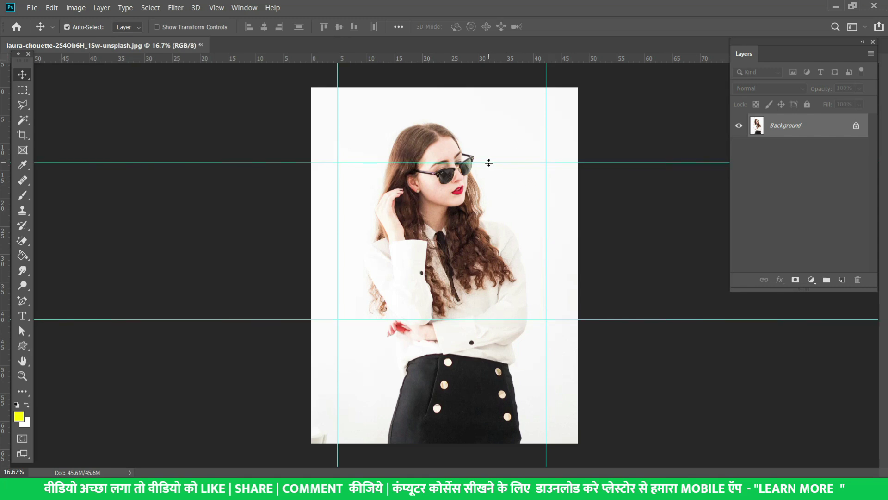
{"action": "left_click_drag", "start_coordinate": [545, 200], "coordinate": [540, 201]}
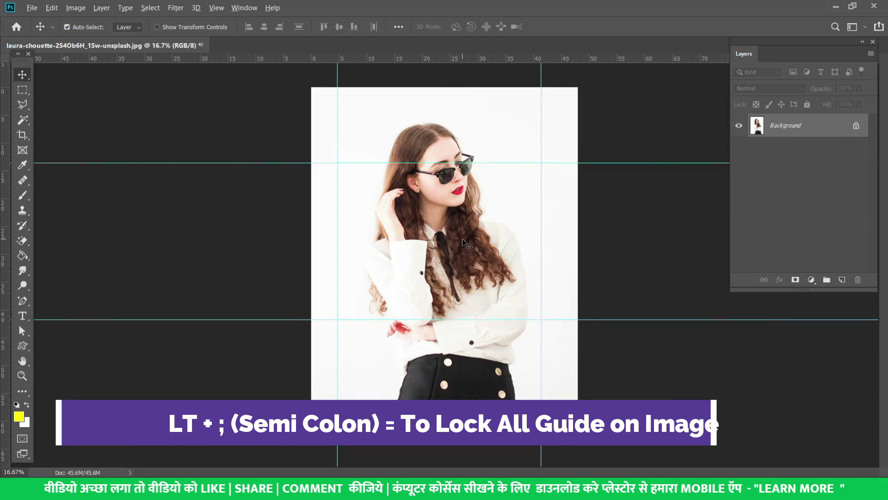
{"action": "key", "text": "ctrl+alt+semicolon"}
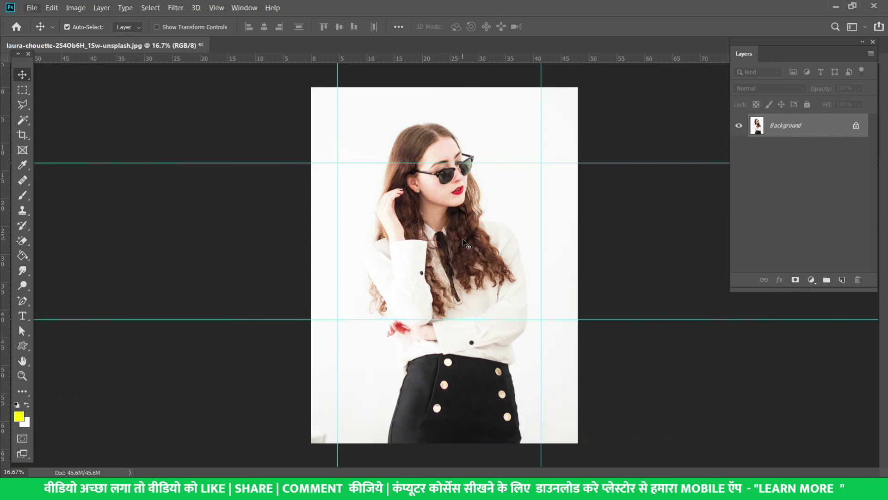
{"action": "key", "text": "ctrl"}
{"action": "key", "text": "ctrl"}
{"action": "mouse_move", "coordinate": [541, 144]}
{"action": "left_mouse_down"}
{"action": "mouse_move", "coordinate": [531, 147]}
{"action": "mouse_move", "coordinate": [542, 149]}
{"action": "left_mouse_up"}
{"action": "key", "text": "ctrl"}
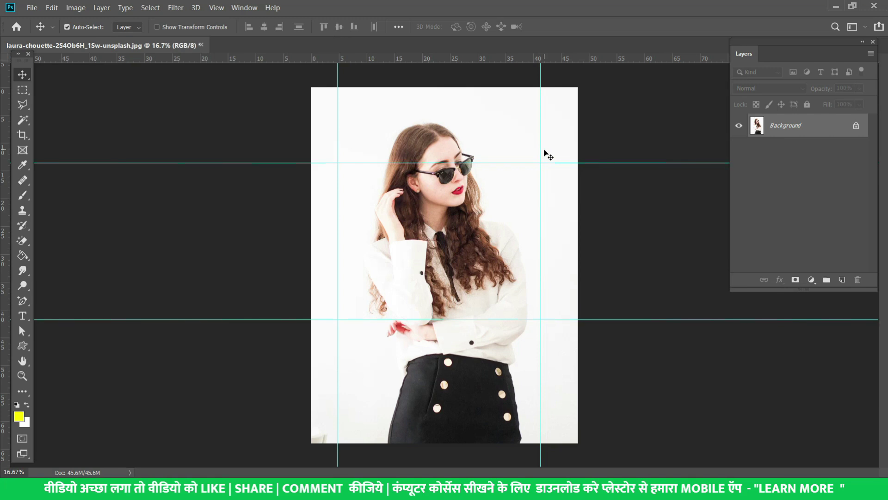
{"action": "key", "text": "ctrl"}
Toggle guides (Ctrl+;), grid (Ctrl+') and extras (Ctrl+H) until both are hidden.
{"action": "key", "text": "ctrl+semicolon"}
{"action": "key", "text": "ctrl+semicolon"}
{"action": "key", "text": "ctrl+semicolon"}
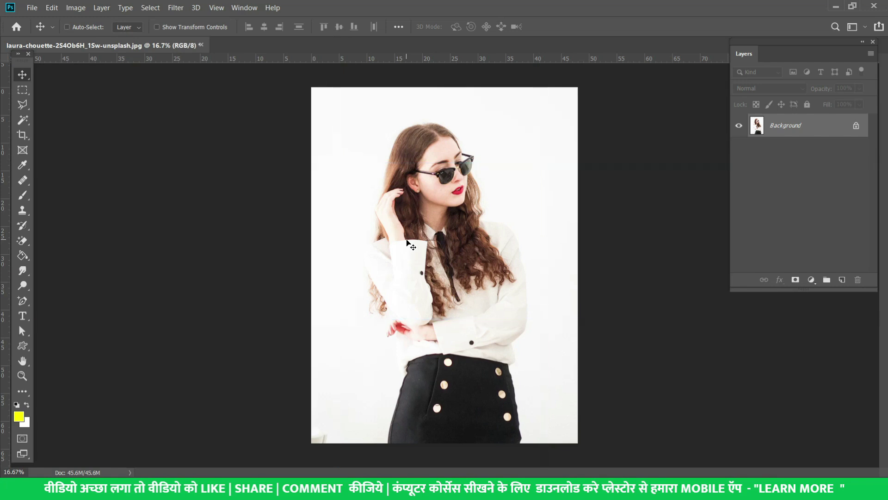
{"action": "key", "text": "ctrl+semicolon"}
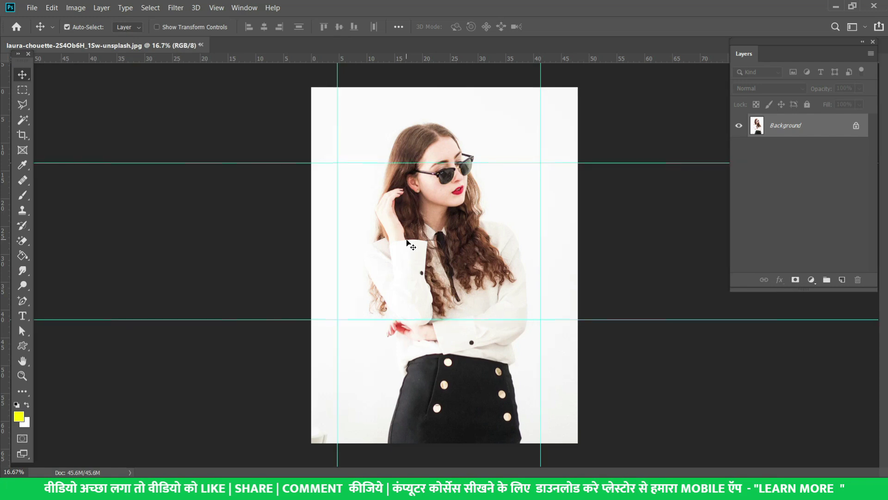
{"action": "key", "text": "ctrl"}
{"action": "key", "text": "ctrl+apostrophe"}
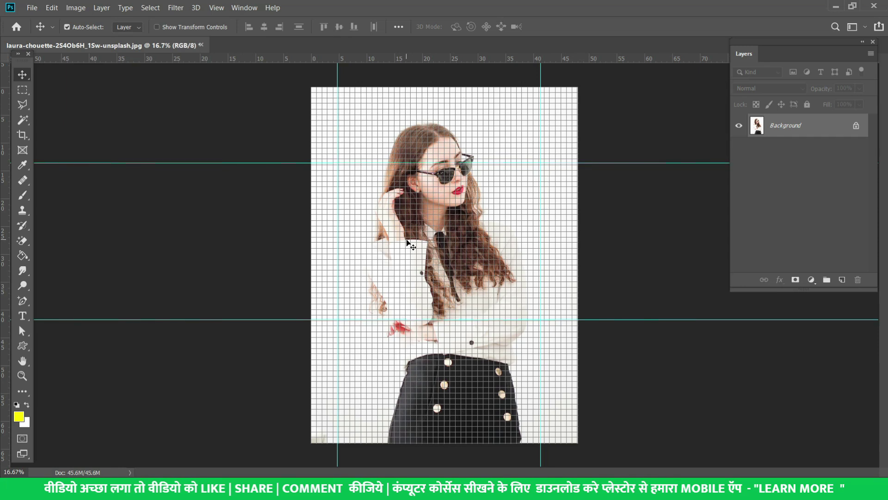
{"action": "key", "text": "ctrl+h"}
{"action": "key", "text": "ctrl+h"}
{"action": "key", "text": "ctrl+h"}
{"action": "key", "text": "ctrl+h"}
{"action": "key", "text": "ctrl+h"}
{"action": "key", "text": "ctrl+h"}
{"action": "key", "text": "ctrl+semicolon"}
{"action": "key", "text": "ctrl+h"}
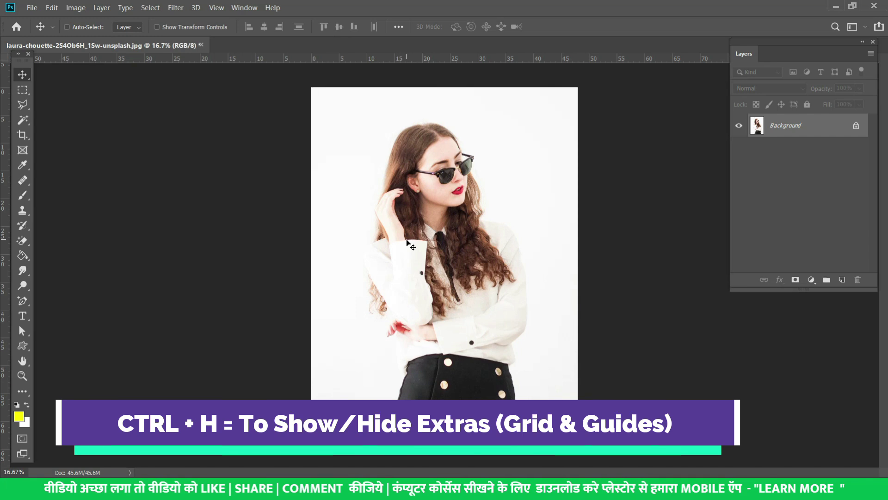
{"action": "key", "text": "ctrl+h"}
{"action": "key", "text": "ctrl+h"}
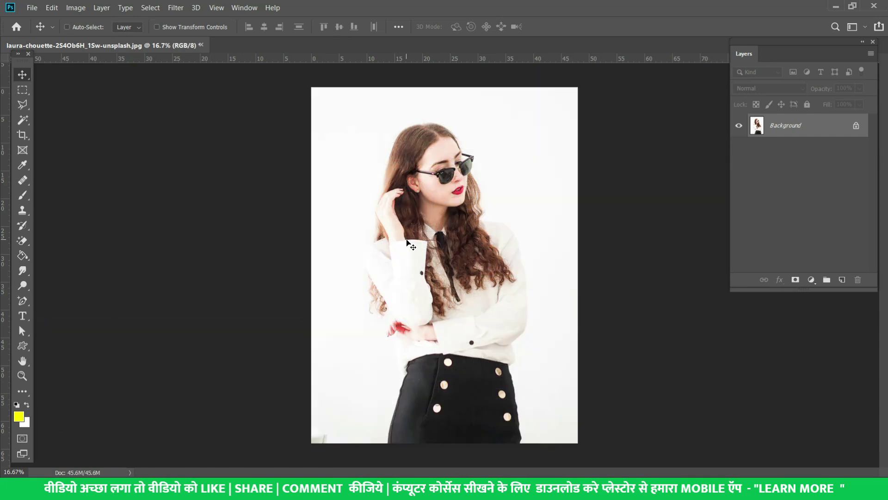
{"action": "key", "text": "ctrl+h"}
{"action": "key", "text": "ctrl+semicolon"}
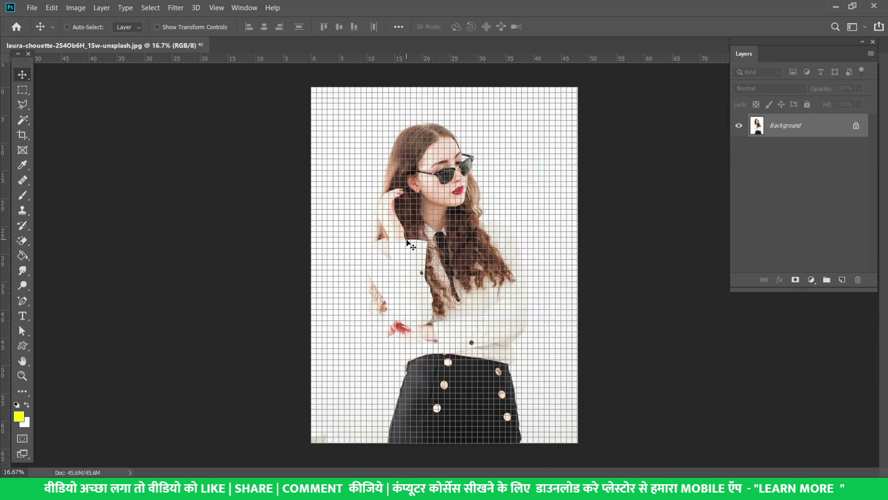
{"action": "key", "text": "ctrl+h"}
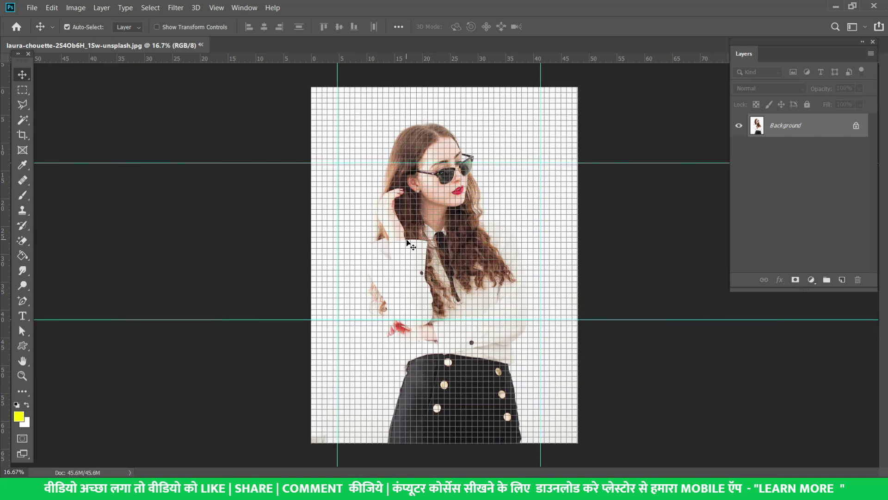
{"action": "key", "text": "ctrl+h"}
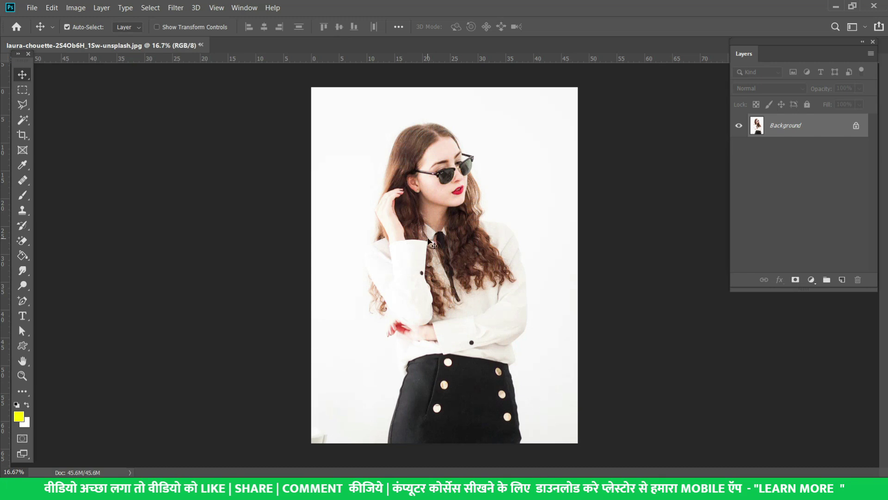
{"action": "left_click", "coordinate": [23, 89]}
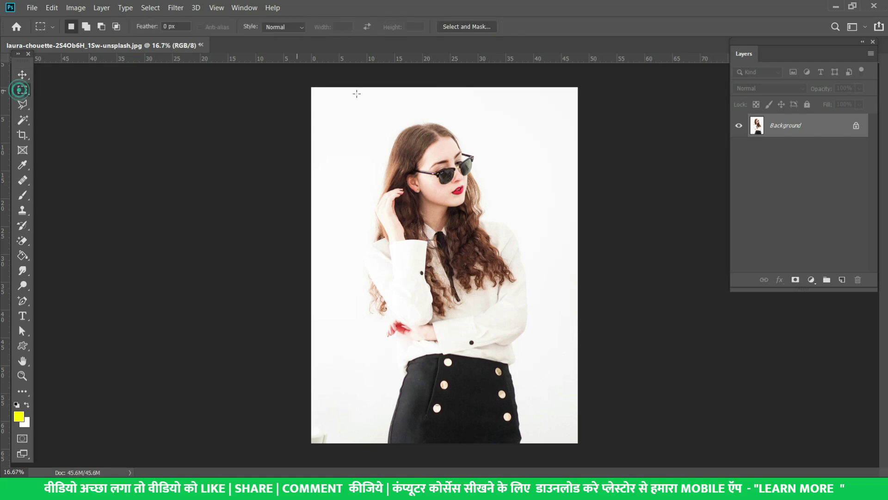
{"action": "left_click_drag", "start_coordinate": [354, 126], "coordinate": [548, 217]}
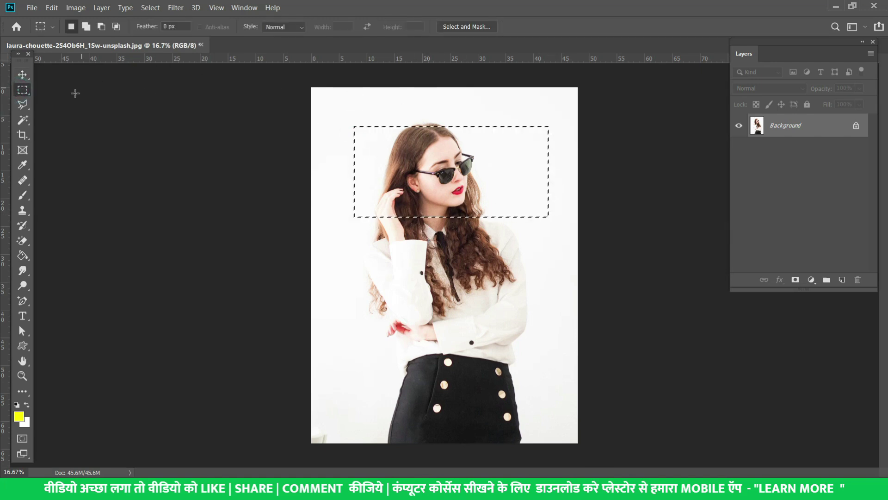
{"action": "left_click", "coordinate": [22, 74]}
{"action": "mouse_move", "coordinate": [447, 184]}
{"action": "left_mouse_down"}
{"action": "mouse_move", "coordinate": [433, 240]}
{"action": "mouse_move", "coordinate": [511, 335]}
{"action": "left_mouse_up"}
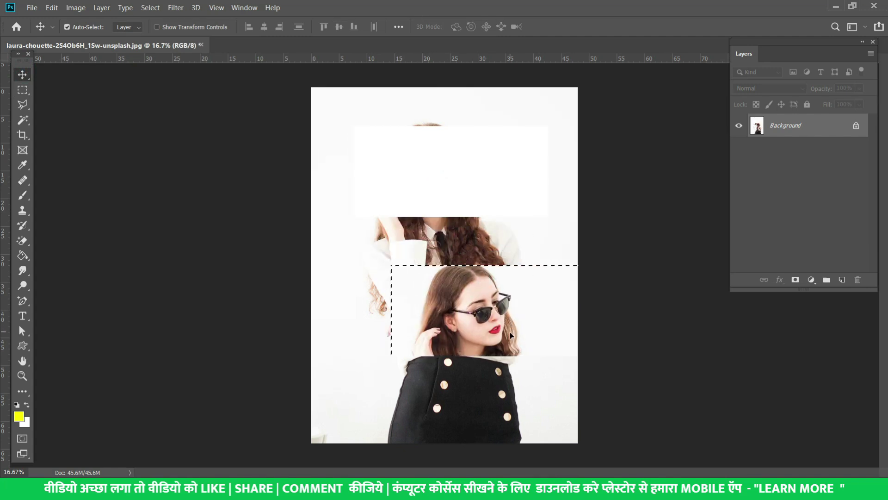
{"action": "key", "text": "ctrl"}
{"action": "key", "text": "ctrl+d"}
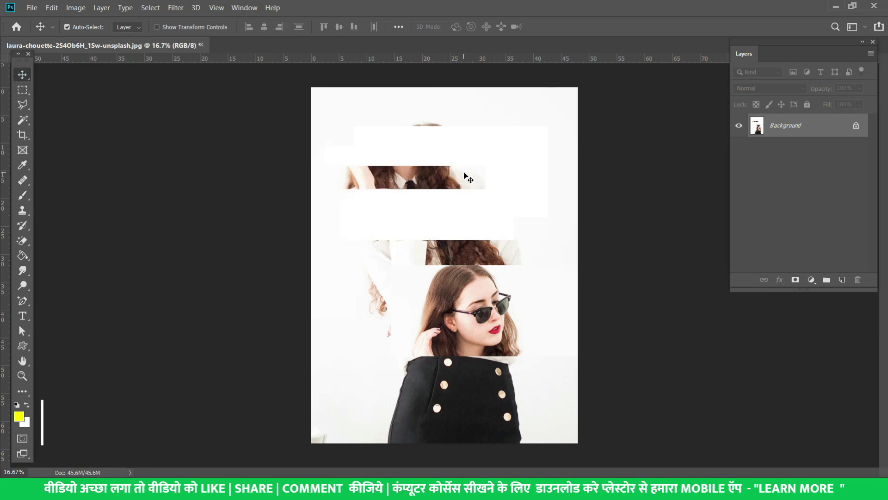
{"action": "key", "text": "ctrl+z"}
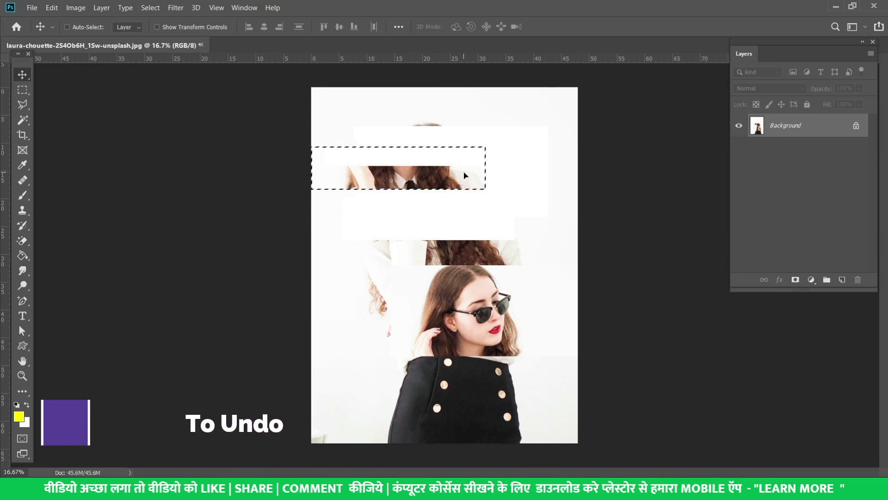
{"action": "key", "text": "ctrl+shift+z"}
{"action": "key", "text": "ctrl+d"}
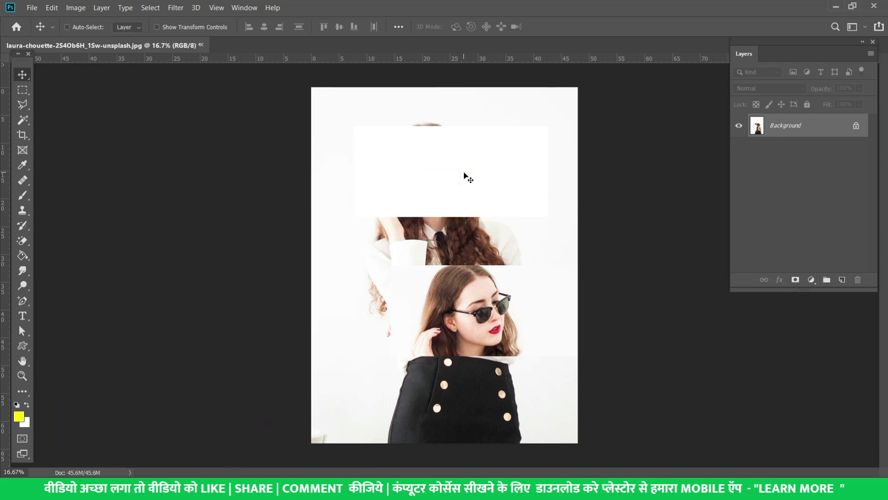
{"action": "key", "text": "ctrl+z"}
{"action": "key", "text": "ctrl+z"}
{"action": "key", "text": "ctrl+z"}
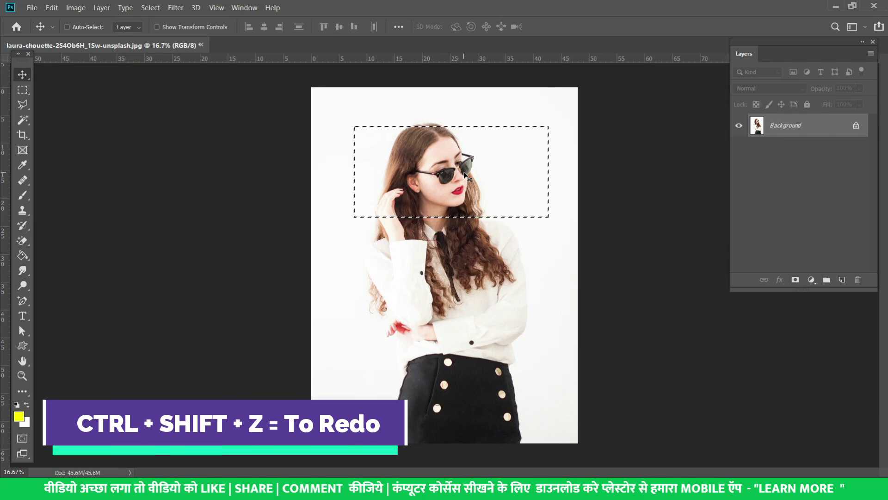
{"action": "key", "text": "ctrl+shift+z"}
{"action": "key", "text": "ctrl+shift+z"}
{"action": "key", "text": "ctrl+shift+z"}
{"action": "key", "text": "ctrl+z"}
{"action": "key", "text": "ctrl+shift+z"}
{"action": "key", "text": "ctrl+z"}
{"action": "key", "text": "ctrl+z"}
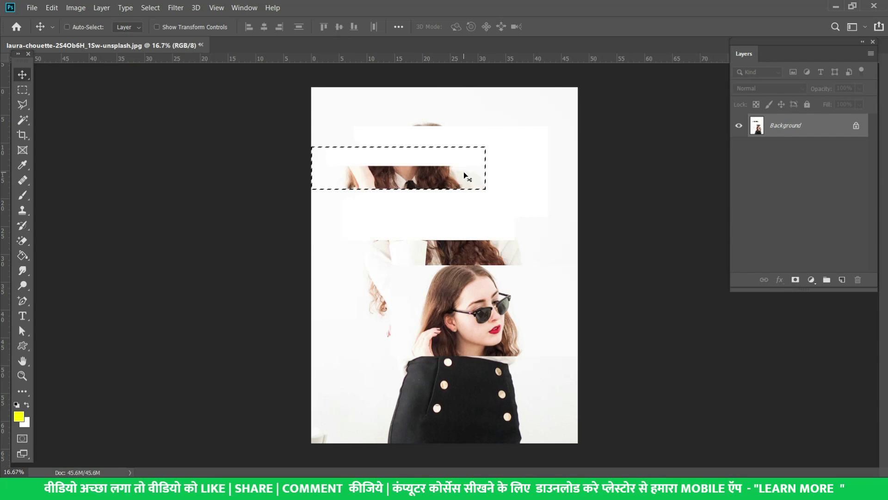
{"action": "key", "text": "ctrl"}
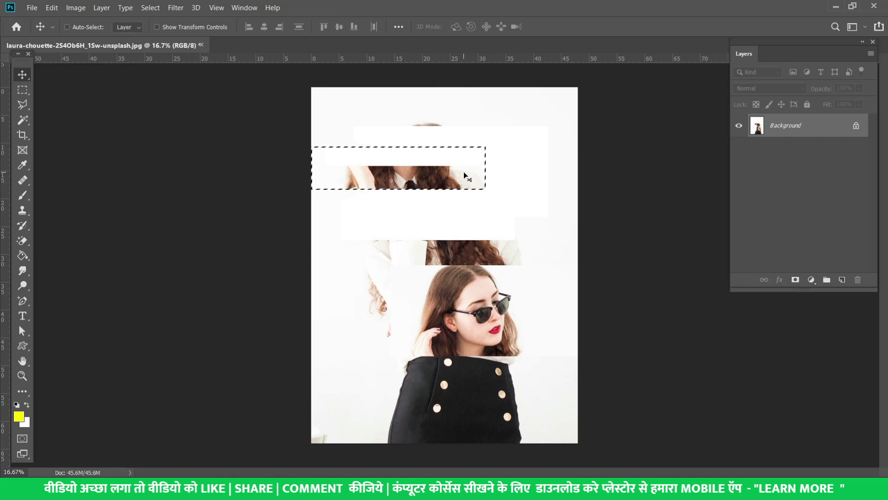
{"action": "key", "text": "ctrl+z"}
{"action": "key", "text": "ctrl+z"}
{"action": "key", "text": "ctrl+z"}
{"action": "key", "text": "ctrl+z"}
{"action": "key", "text": "ctrl+z"}
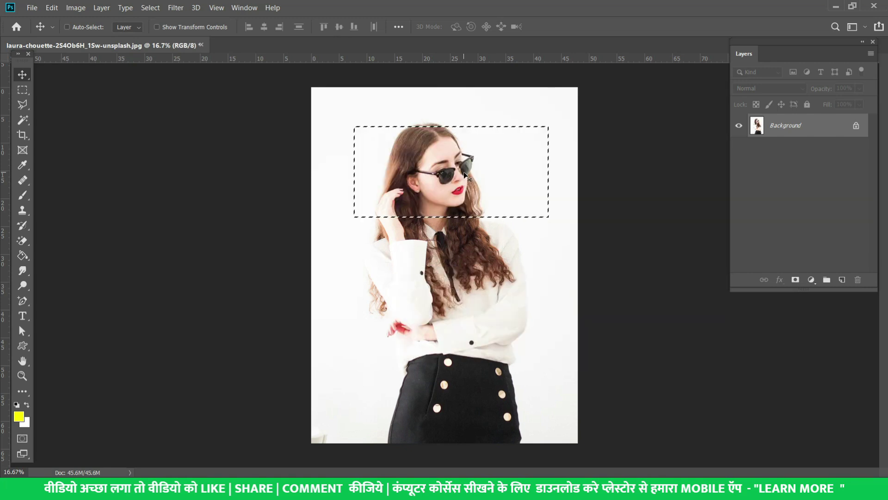
{"action": "key", "text": "ctrl+shift+z"}
{"action": "key", "text": "ctrl+shift+z"}
{"action": "key", "text": "ctrl+shift+z"}
{"action": "key", "text": "ctrl+shift+z"}
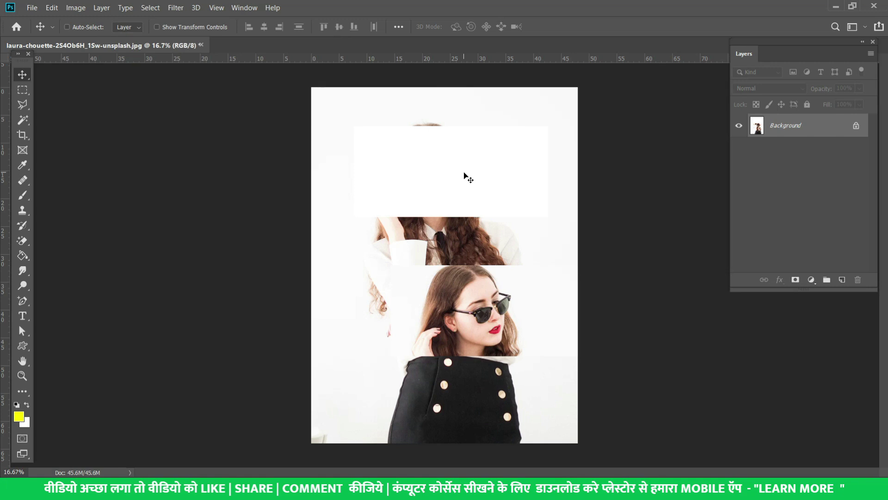
{"action": "key", "text": "ctrl+shift+z"}
{"action": "key", "text": "ctrl+shift+z"}
{"action": "key", "text": "ctrl+z"}
{"action": "key", "text": "ctrl+d"}
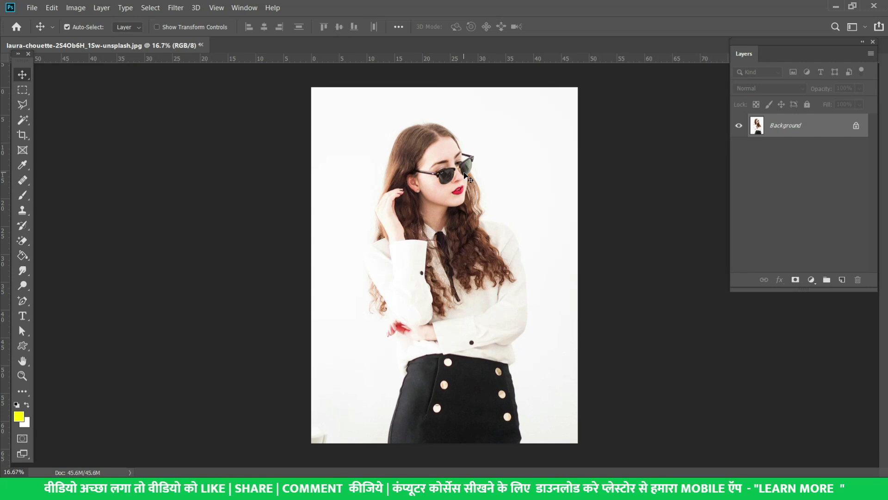
Toggle the rulers back on and float the portrait in its own document window.
{"action": "key", "text": "ctrl"}
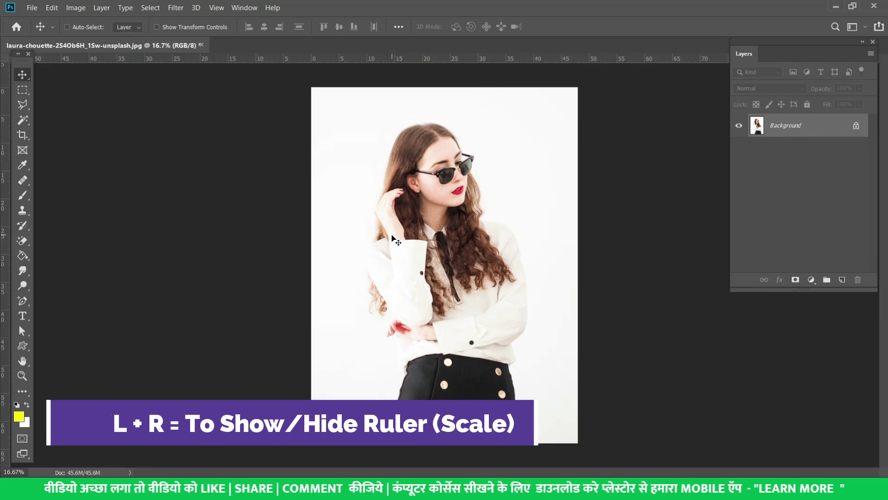
{"action": "key", "text": "ctrl+r"}
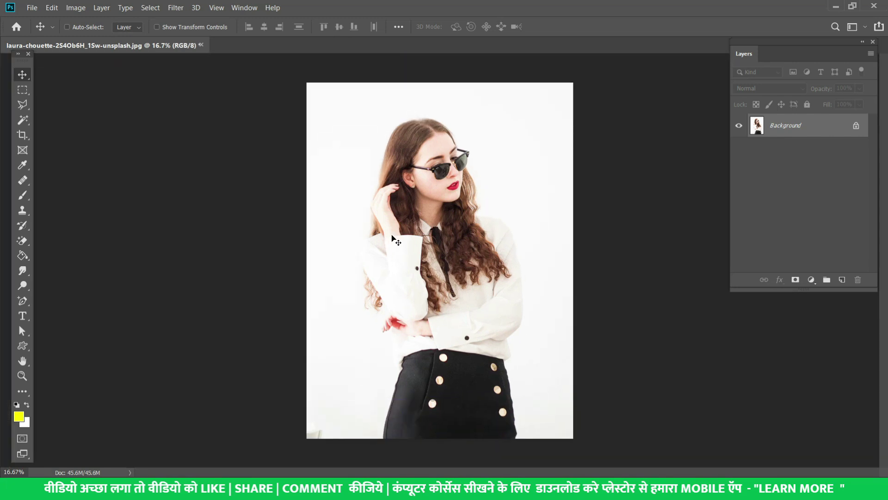
{"action": "key", "text": "ctrl+r"}
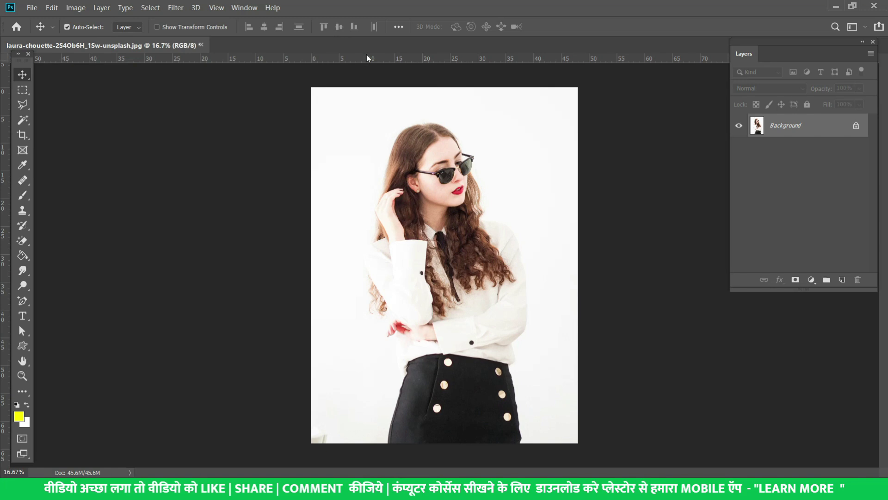
{"action": "mouse_move", "coordinate": [149, 49]}
{"action": "left_mouse_down"}
{"action": "mouse_move", "coordinate": [301, 129]}
{"action": "mouse_move", "coordinate": [314, 109]}
{"action": "left_mouse_up"}
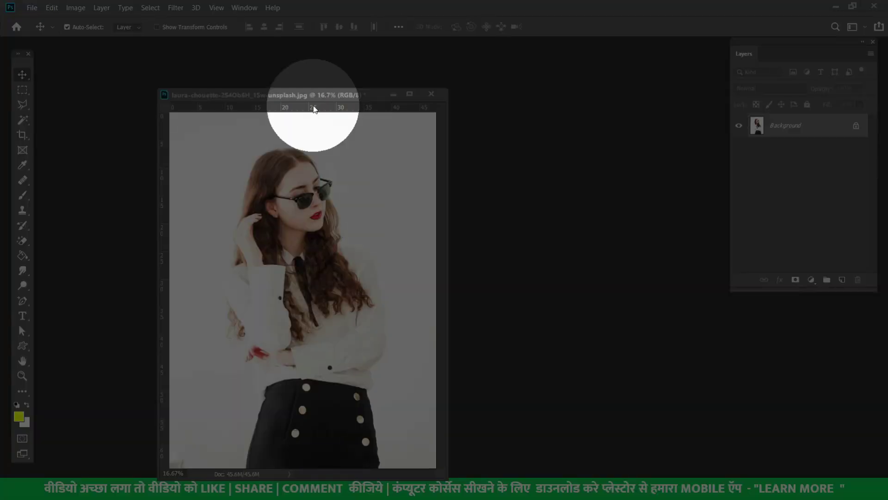
Open Passport size.jpg and float it in its own window beside the portrait.
{"action": "key", "text": "ctrl"}
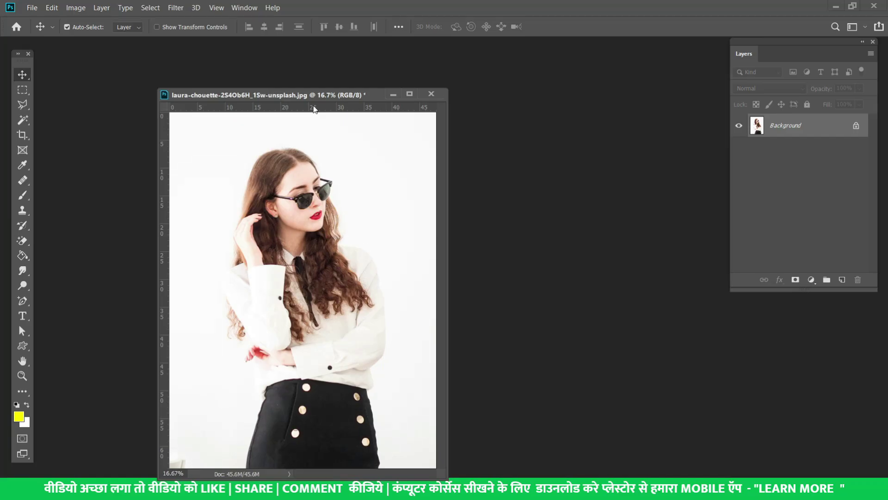
{"action": "left_click_drag", "start_coordinate": [325, 97], "coordinate": [272, 77]}
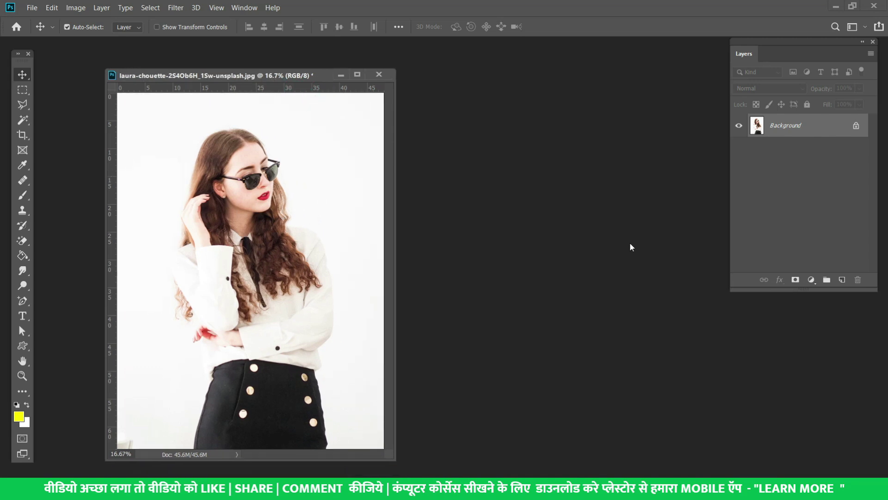
{"action": "double_click", "coordinate": [521, 221]}
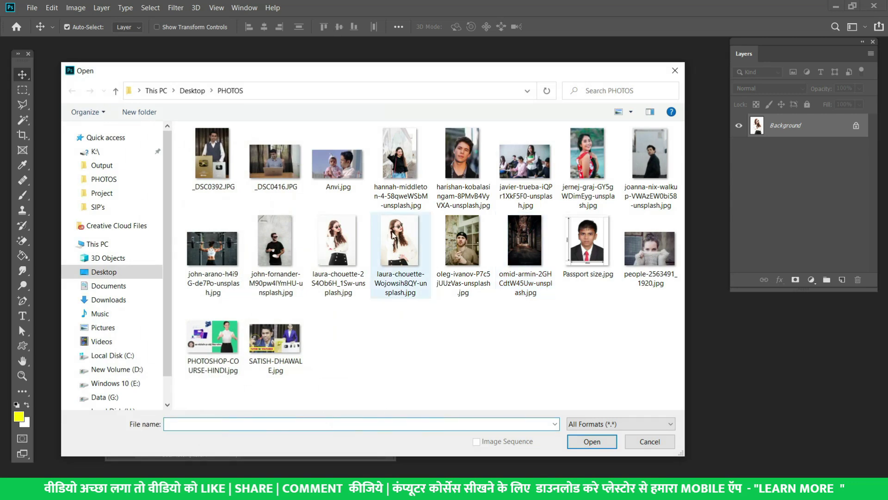
{"action": "double_click", "coordinate": [588, 243]}
{"action": "left_click_drag", "start_coordinate": [271, 75], "coordinate": [409, 111]}
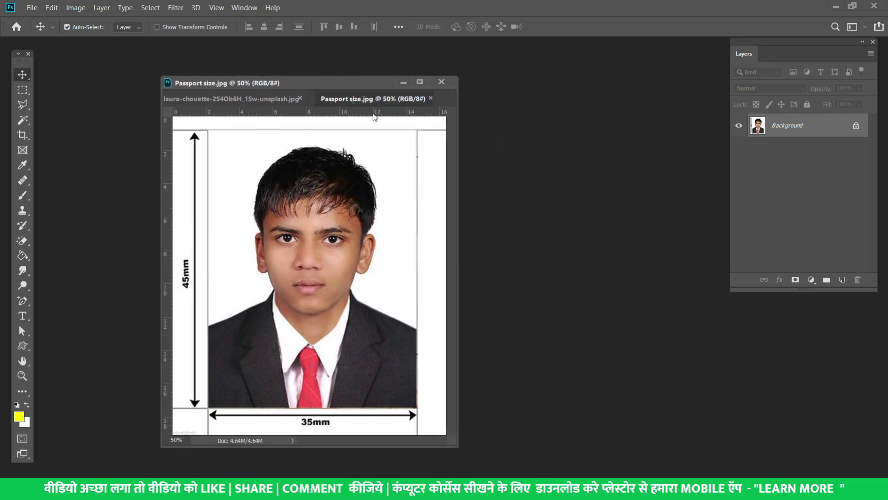
{"action": "left_click_drag", "start_coordinate": [353, 101], "coordinate": [548, 116]}
Drag the passport photo into the portrait as a new layer and start Free Transform.
{"action": "mouse_move", "coordinate": [586, 275]}
{"action": "left_mouse_down"}
{"action": "mouse_move", "coordinate": [371, 241]}
{"action": "mouse_move", "coordinate": [388, 163]}
{"action": "left_mouse_up"}
{"action": "left_click_drag", "start_coordinate": [374, 84], "coordinate": [351, 84]}
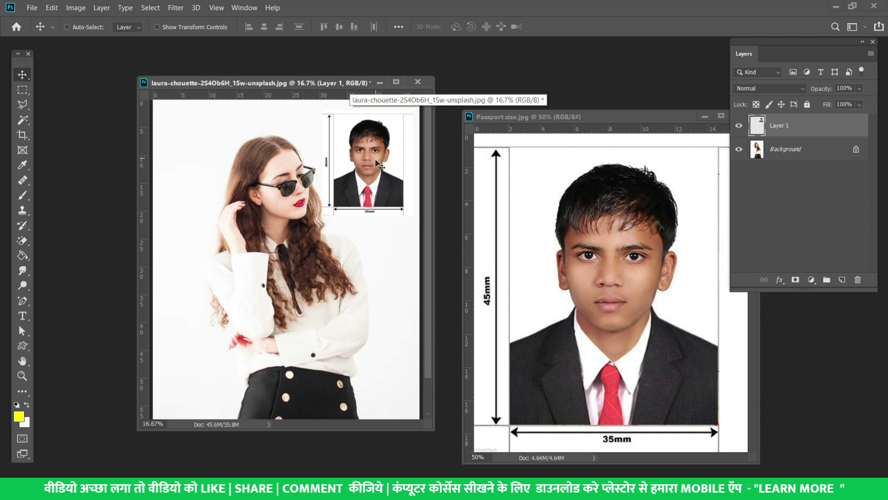
{"action": "key", "text": "ctrl+t"}
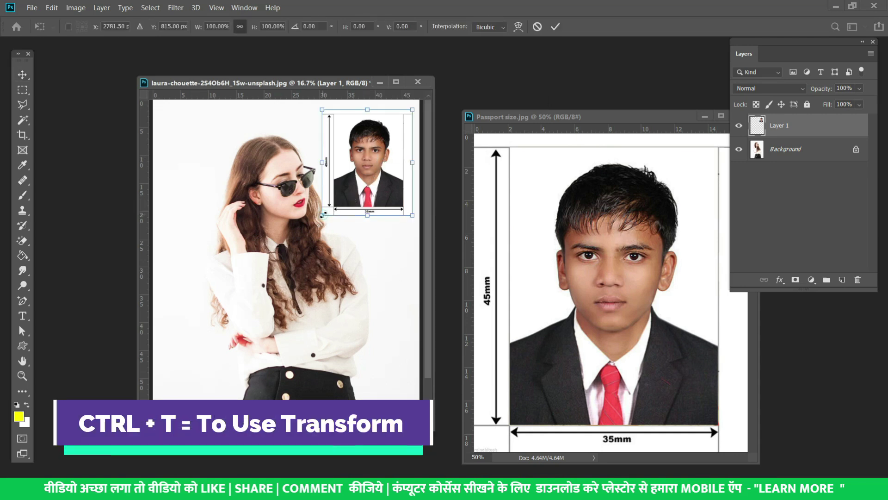
Scale the pasted passport layer down to about 71% and nudge it slightly right.
{"action": "mouse_move", "coordinate": [323, 214]}
{"action": "left_mouse_down"}
{"action": "mouse_move", "coordinate": [360, 169]}
{"action": "mouse_move", "coordinate": [330, 207]}
{"action": "mouse_move", "coordinate": [349, 183]}
{"action": "mouse_move", "coordinate": [366, 232]}
{"action": "mouse_move", "coordinate": [334, 209]}
{"action": "mouse_move", "coordinate": [306, 151]}
{"action": "mouse_move", "coordinate": [353, 204]}
{"action": "left_mouse_up"}
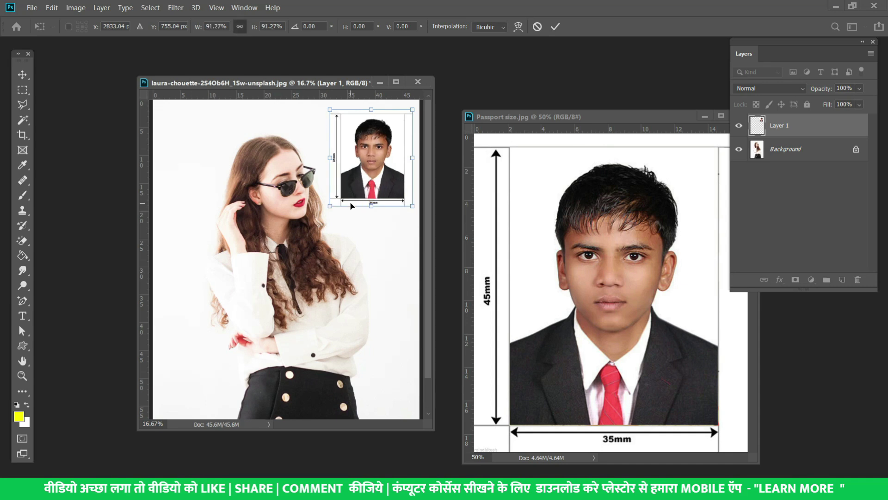
{"action": "mouse_move", "coordinate": [331, 204]}
{"action": "left_mouse_down"}
{"action": "mouse_move", "coordinate": [349, 189]}
{"action": "mouse_move", "coordinate": [348, 175]}
{"action": "mouse_move", "coordinate": [363, 169]}
{"action": "mouse_move", "coordinate": [347, 199]}
{"action": "mouse_move", "coordinate": [367, 169]}
{"action": "mouse_move", "coordinate": [351, 202]}
{"action": "mouse_move", "coordinate": [357, 192]}
{"action": "mouse_move", "coordinate": [324, 199]}
{"action": "mouse_move", "coordinate": [370, 248]}
{"action": "mouse_move", "coordinate": [255, 222]}
{"action": "mouse_move", "coordinate": [237, 197]}
{"action": "mouse_move", "coordinate": [321, 193]}
{"action": "mouse_move", "coordinate": [343, 168]}
{"action": "left_mouse_up"}
{"action": "key", "text": "Return"}
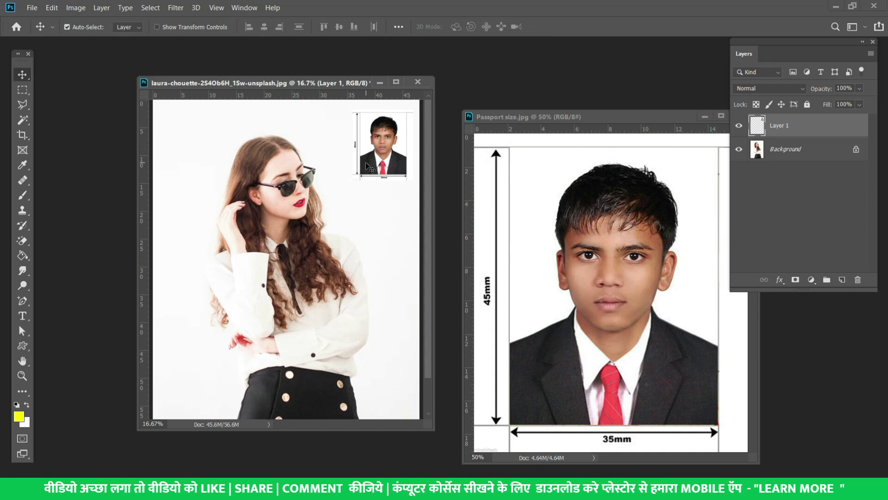
{"action": "left_click_drag", "start_coordinate": [363, 171], "coordinate": [370, 172]}
Delete the passport layer and close the Passport size.jpg document.
{"action": "key", "text": "Delete"}
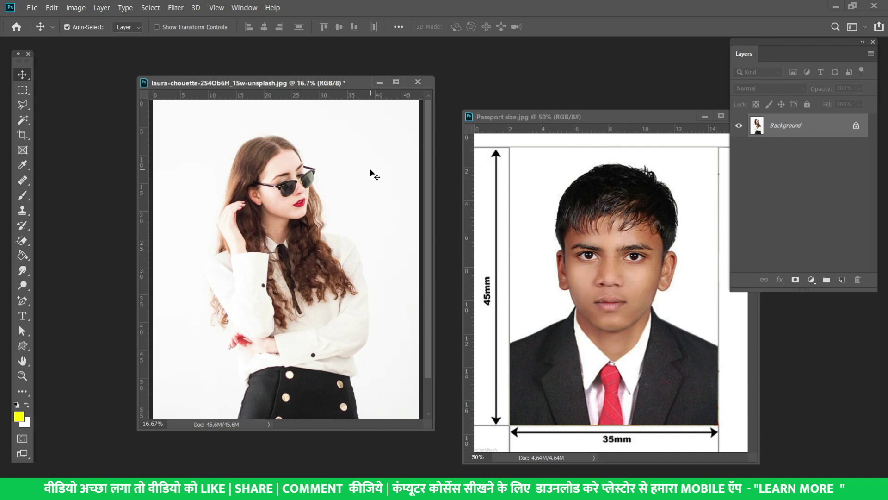
{"action": "left_click_drag", "start_coordinate": [643, 116], "coordinate": [504, 115]}
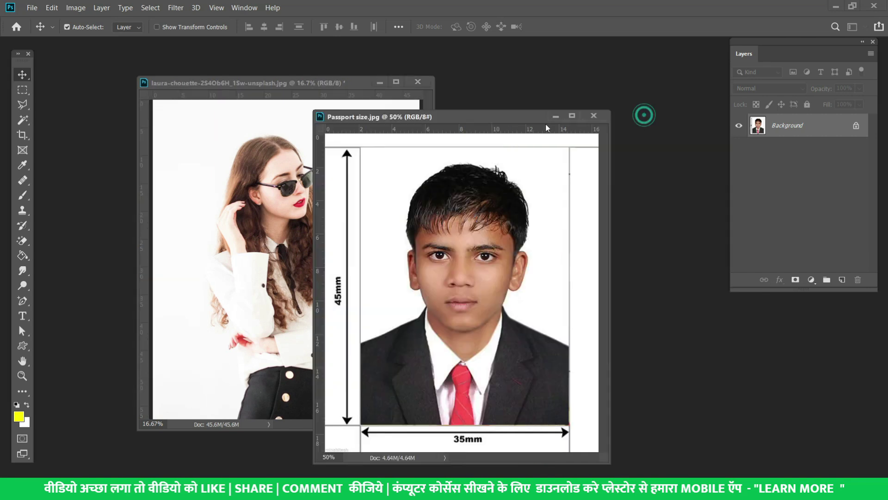
{"action": "left_click", "coordinate": [594, 114]}
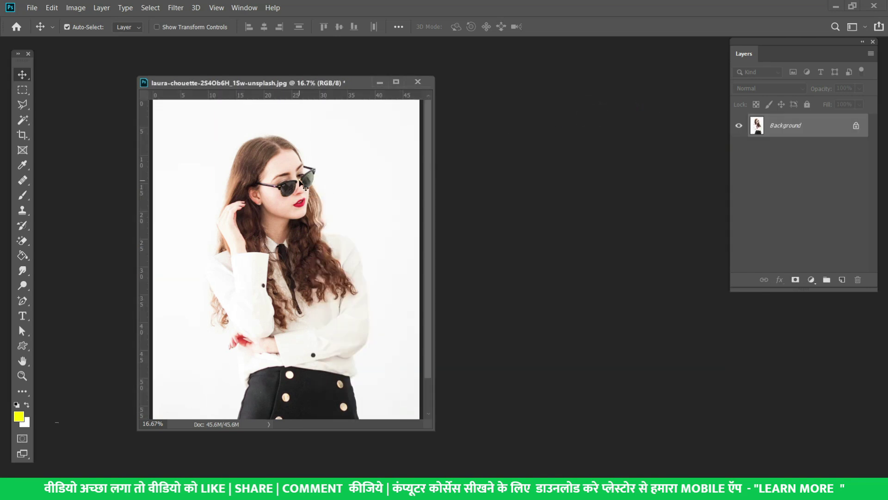
{"action": "key", "text": "ctrl"}
Select all, deselect, then draw a rectangular marquee around the woman's head.
{"action": "key", "text": "ctrl+a"}
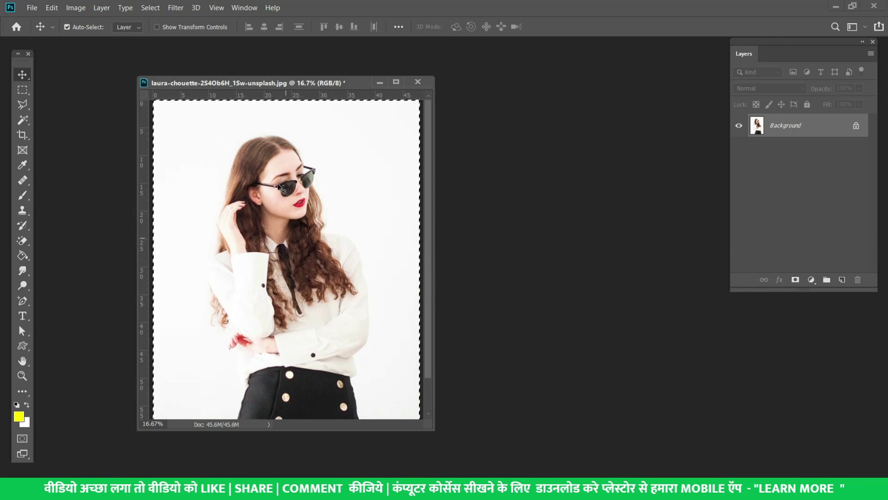
{"action": "key", "text": "ctrl+d"}
{"action": "left_click", "coordinate": [23, 89]}
{"action": "left_click_drag", "start_coordinate": [227, 136], "coordinate": [324, 247]}
Toggle the whole-image selection off and on, ending with the entire canvas selected.
{"action": "key", "text": "ctrl+a"}
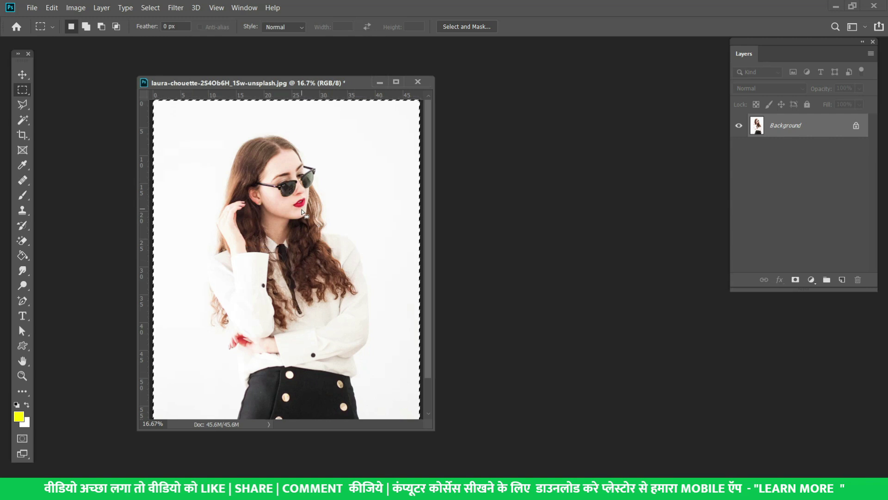
{"action": "key", "text": "ctrl"}
{"action": "key", "text": "ctrl+d"}
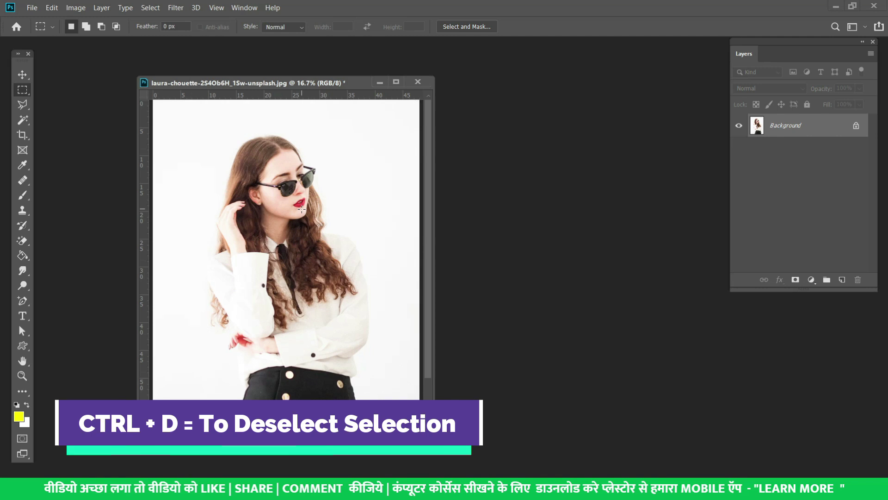
{"action": "key", "text": "ctrl+a"}
Marquee the woman's head, then deselect and reselect it twice with Ctrl+D and Ctrl+Shift+D.
{"action": "left_click", "coordinate": [223, 126]}
{"action": "left_click_drag", "start_coordinate": [221, 131], "coordinate": [327, 251]}
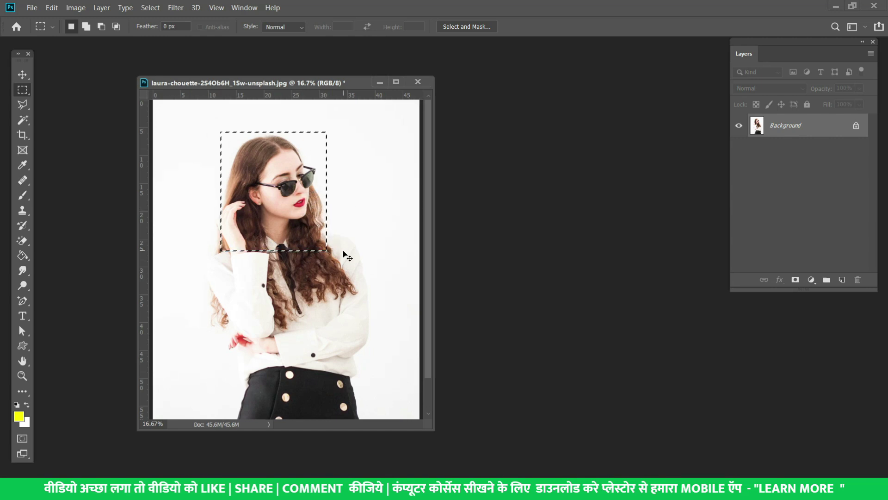
{"action": "key", "text": "ctrl+d"}
{"action": "key", "text": "ctrl+shift+d"}
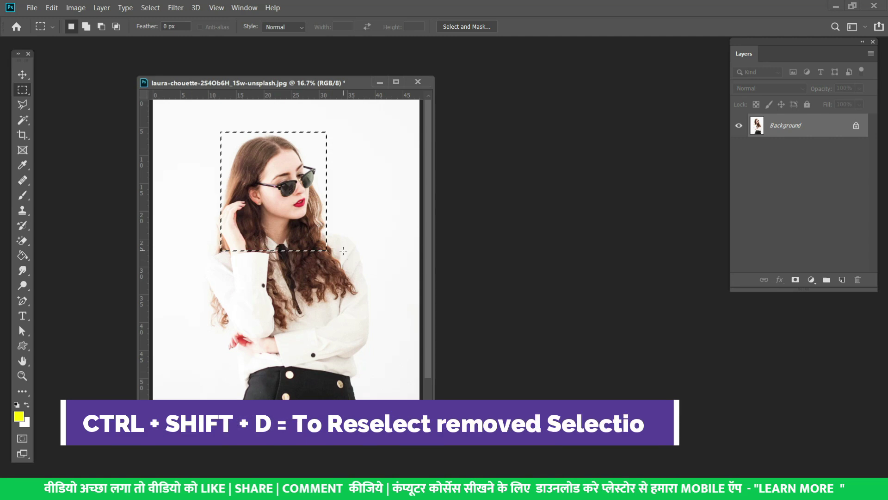
{"action": "key", "text": "ctrl+d"}
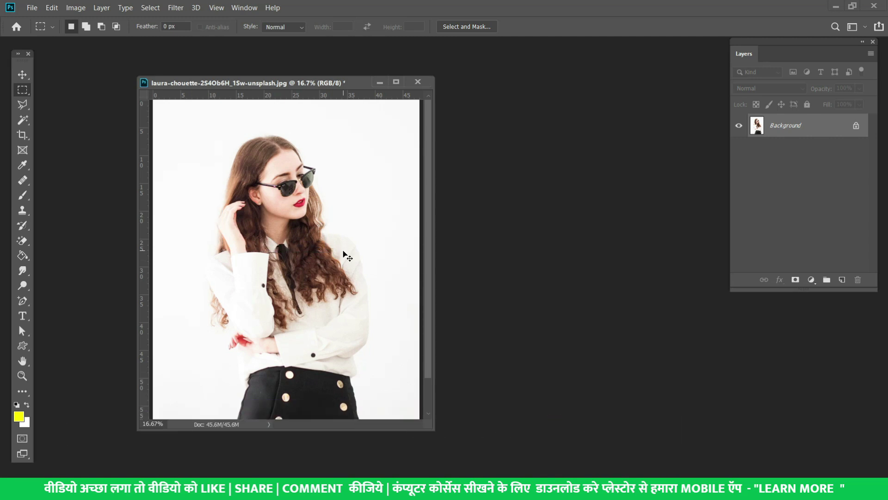
{"action": "key", "text": "ctrl+shift+d"}
Invert the head selection to everything but the head, then clear the selection.
{"action": "key", "text": "ctrl+shift+i"}
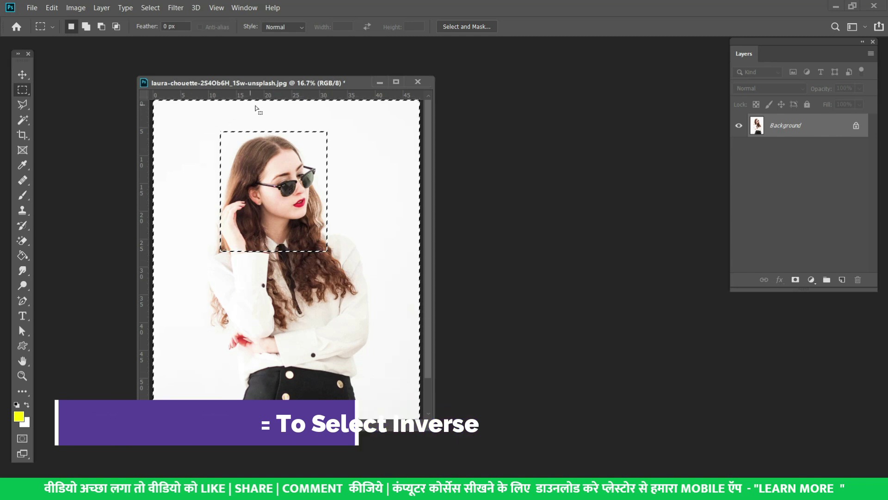
{"action": "key", "text": "ctrl+shift+i"}
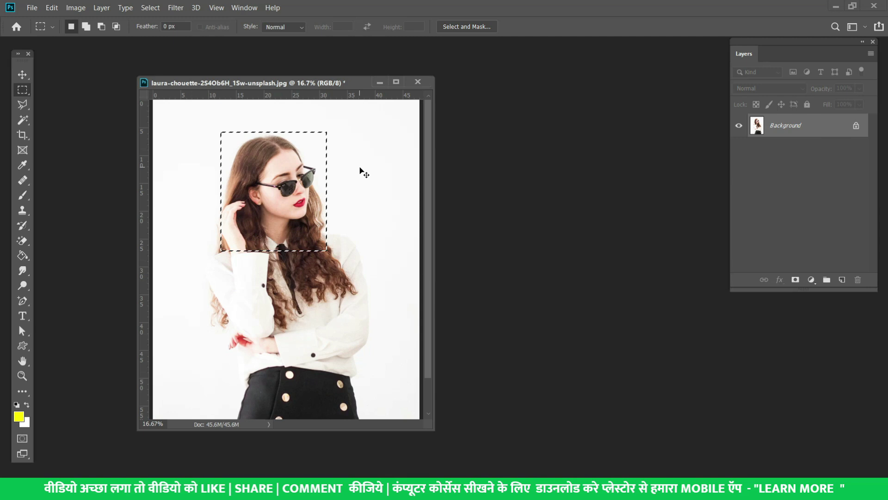
{"action": "key", "text": "ctrl+shift+i"}
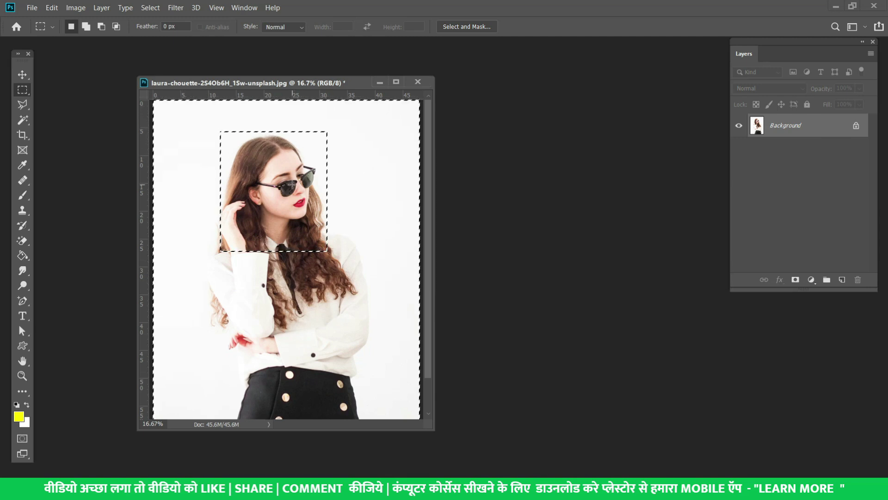
{"action": "left_click", "coordinate": [292, 186]}
Open PHOTOSHOP-COURSE-HINDI.jpg as a floating window and arrange it beside the portrait.
{"action": "double_click", "coordinate": [556, 186]}
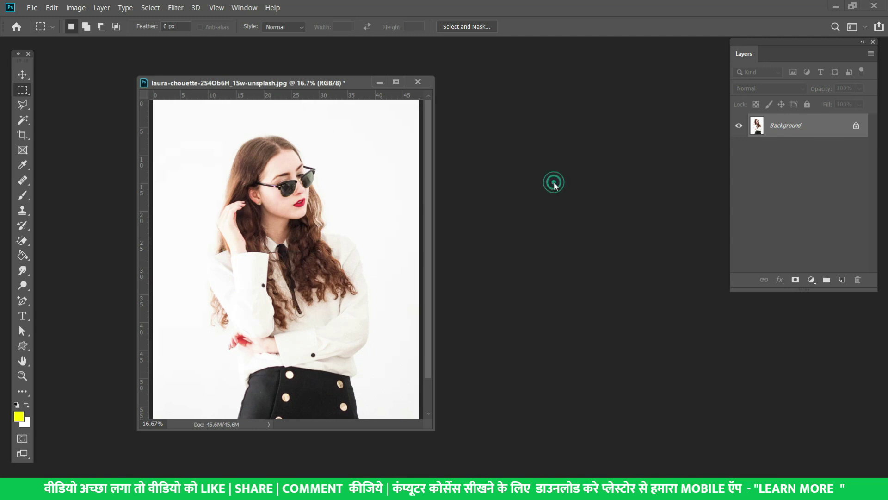
{"action": "mouse_move", "coordinate": [400, 154]}
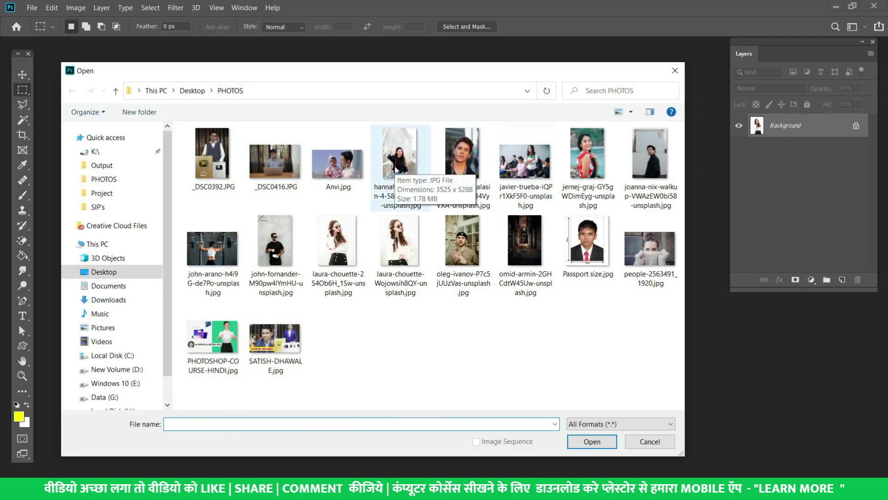
{"action": "double_click", "coordinate": [213, 337]}
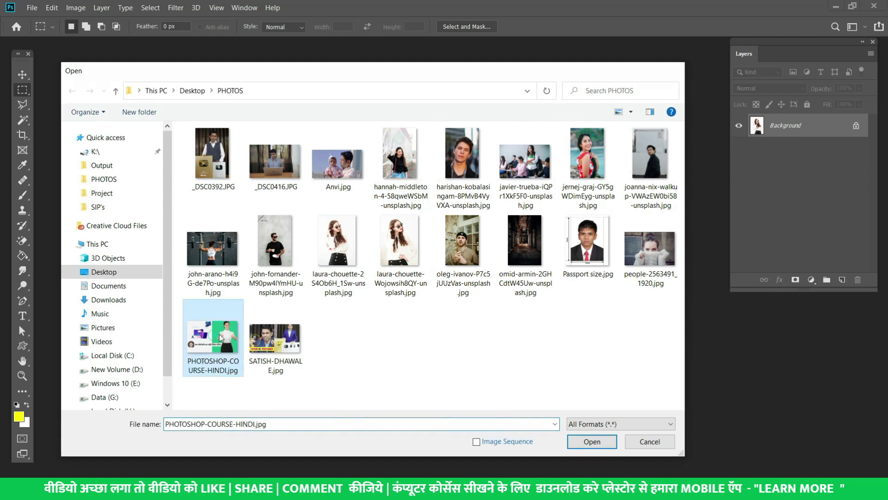
{"action": "left_click_drag", "start_coordinate": [437, 101], "coordinate": [389, 116]}
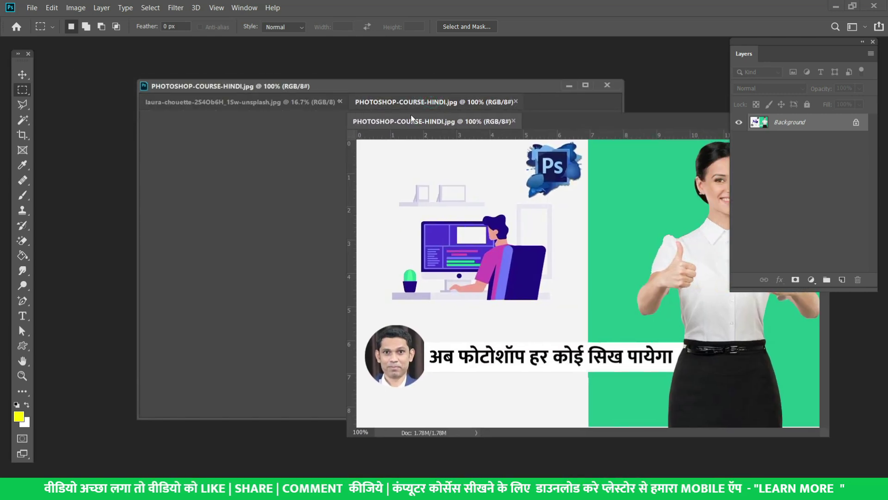
{"action": "left_click", "coordinate": [262, 87]}
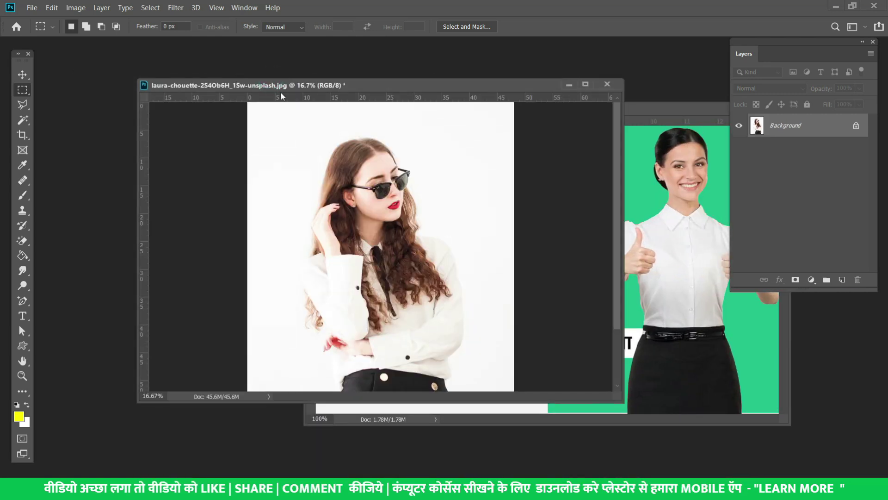
{"action": "left_click_drag", "start_coordinate": [282, 89], "coordinate": [239, 80]}
{"action": "left_click", "coordinate": [728, 308]}
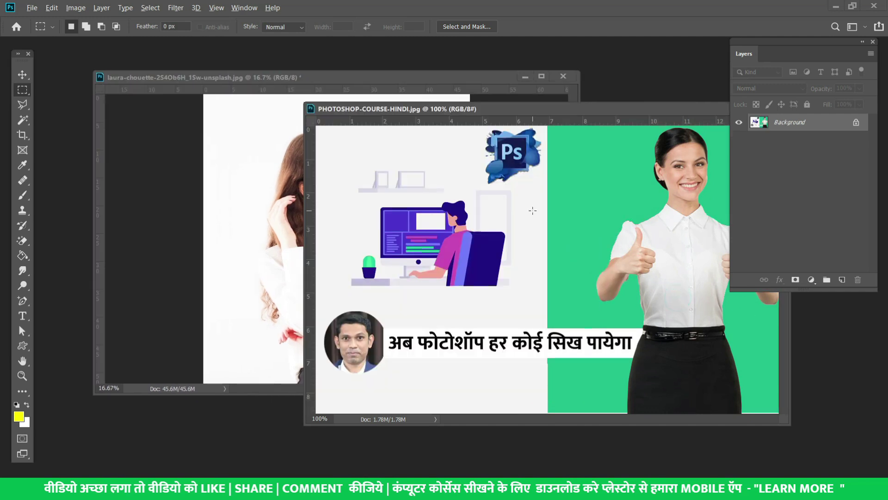
{"action": "key", "text": "alt+Tab"}
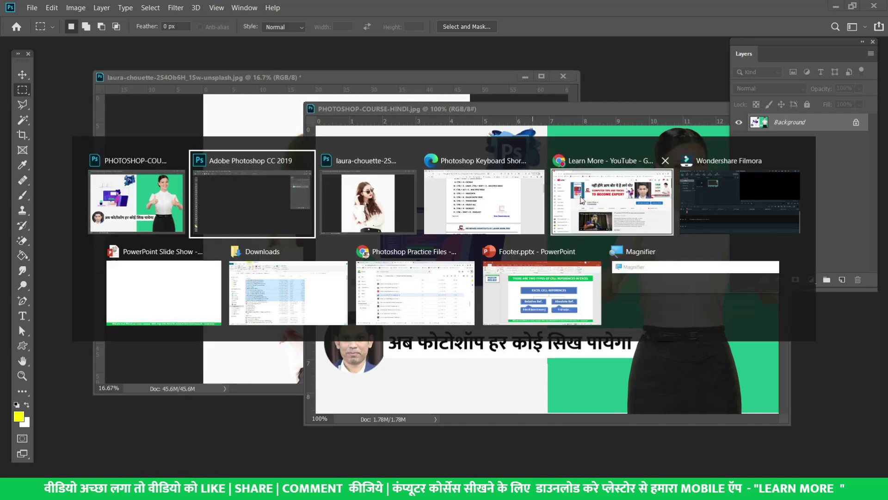
Open learnmorepro.com in a new Chrome tab and scroll down to the course list.
{"action": "left_click", "coordinate": [581, 200]}
{"action": "left_click", "coordinate": [157, 9]}
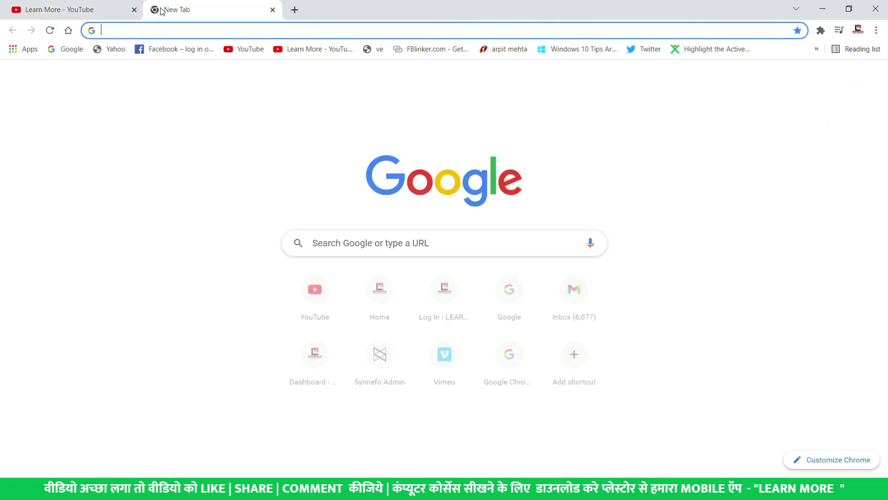
{"action": "type", "text": "learnmorepro.com"}
{"action": "key", "text": "Return"}
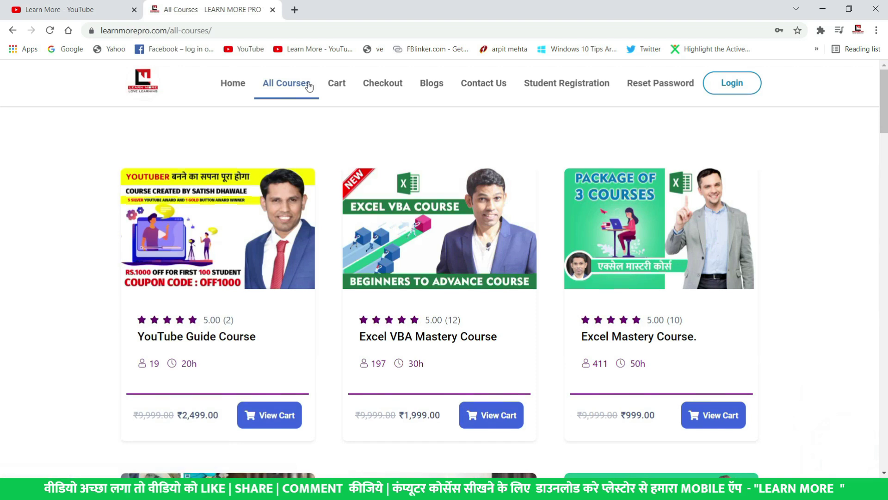
{"action": "scroll", "coordinate": [313, 100], "scroll_direction": "down", "scroll_amount": 3}
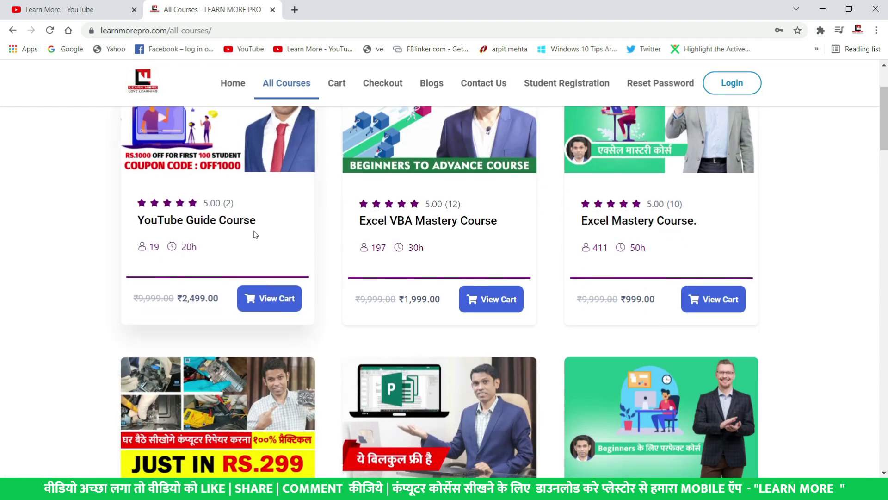
{"action": "scroll", "coordinate": [252, 234], "scroll_direction": "down", "scroll_amount": 2}
{"action": "scroll", "coordinate": [318, 218], "scroll_direction": "down", "scroll_amount": 3}
{"action": "scroll", "coordinate": [503, 189], "scroll_direction": "down", "scroll_amount": 2}
{"action": "scroll", "coordinate": [503, 189], "scroll_direction": "down", "scroll_amount": 4}
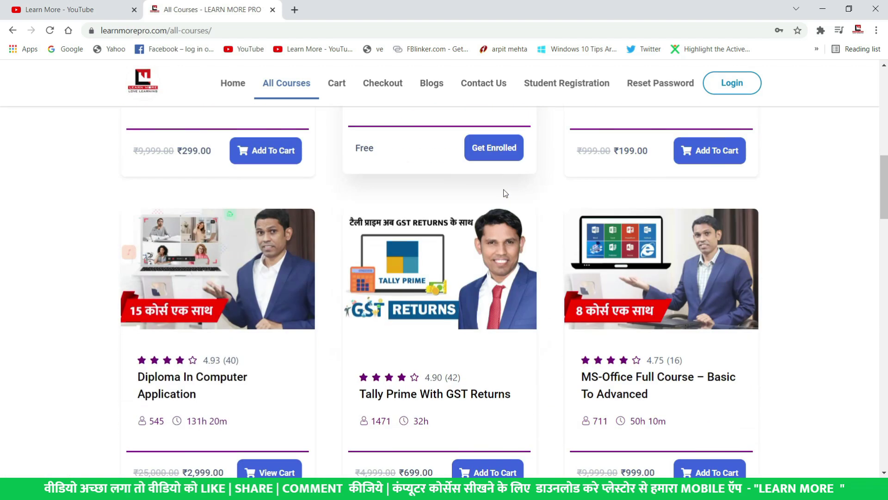
{"action": "scroll", "coordinate": [503, 189], "scroll_direction": "down", "scroll_amount": 2}
{"action": "scroll", "coordinate": [505, 193], "scroll_direction": "down", "scroll_amount": 1}
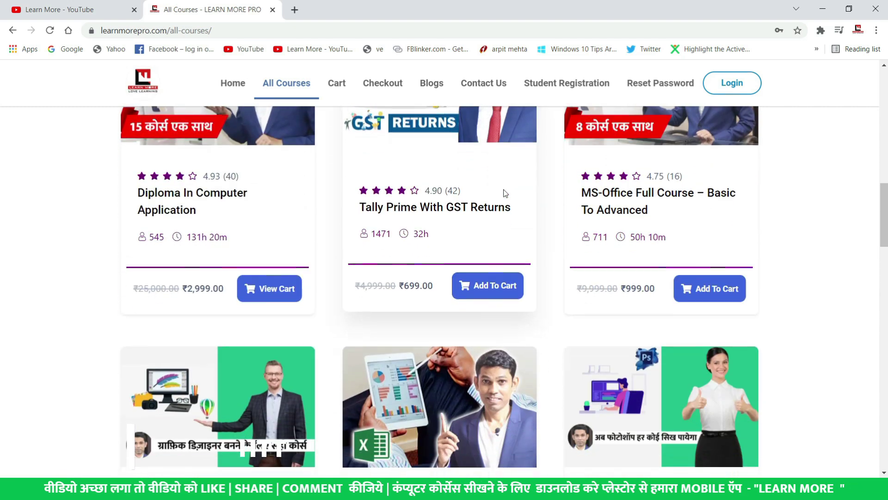
{"action": "scroll", "coordinate": [505, 193], "scroll_direction": "down", "scroll_amount": 3}
{"action": "scroll", "coordinate": [505, 193], "scroll_direction": "down", "scroll_amount": 3}
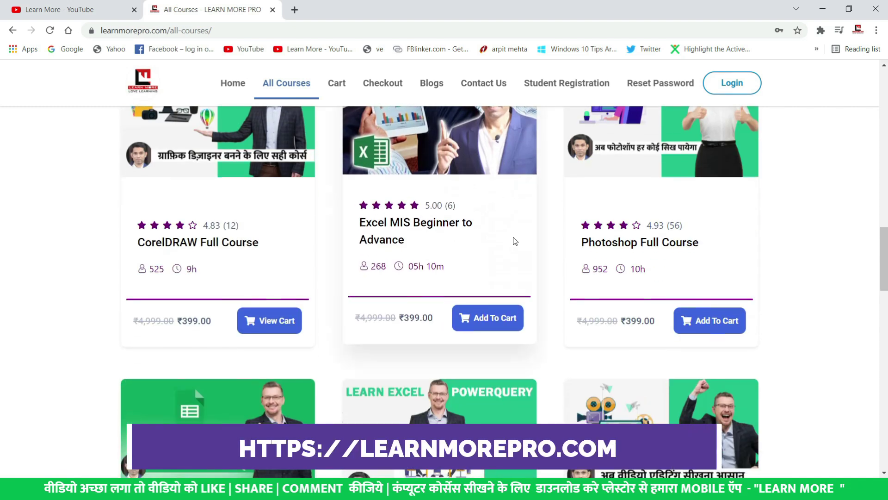
Open the Photoshop Full Course page and scroll through its lessons, highlighting lesson 39's title.
{"action": "left_click", "coordinate": [653, 246]}
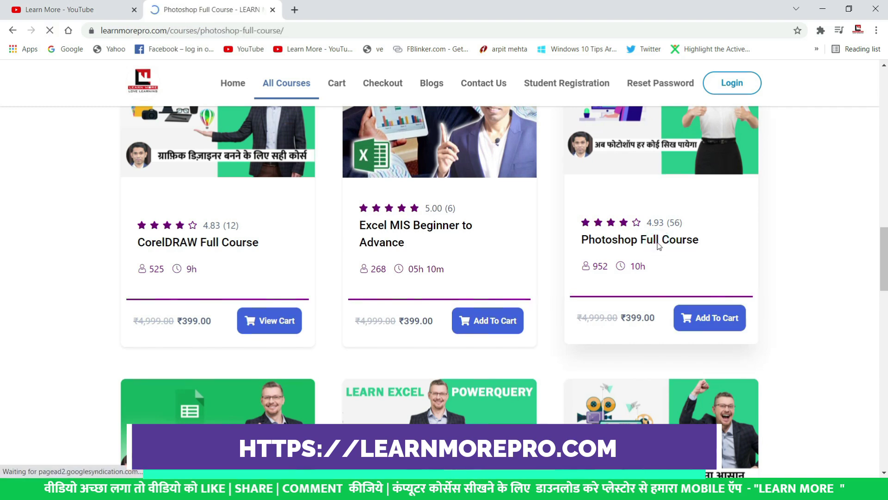
{"action": "scroll", "coordinate": [410, 246], "scroll_direction": "down", "scroll_amount": 5}
{"action": "scroll", "coordinate": [410, 246], "scroll_direction": "down", "scroll_amount": 5}
{"action": "scroll", "coordinate": [347, 251], "scroll_direction": "down", "scroll_amount": 8}
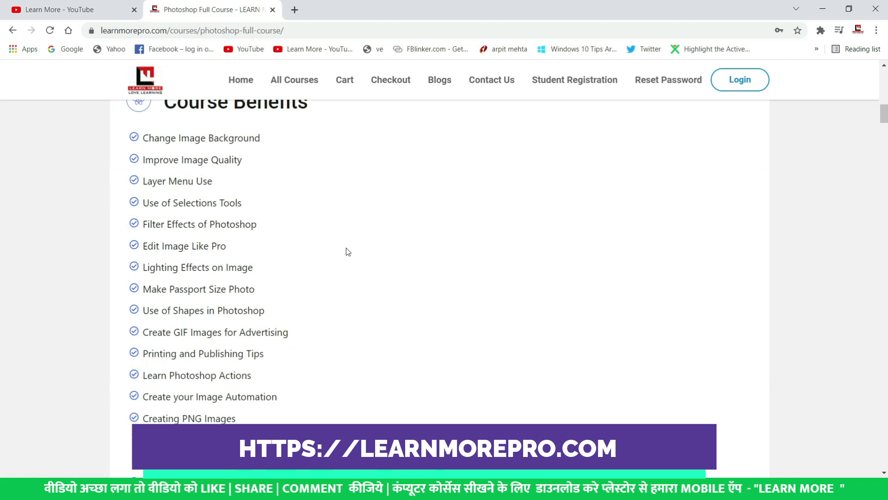
{"action": "scroll", "coordinate": [347, 251], "scroll_direction": "down", "scroll_amount": 8}
{"action": "scroll", "coordinate": [347, 251], "scroll_direction": "down", "scroll_amount": 5}
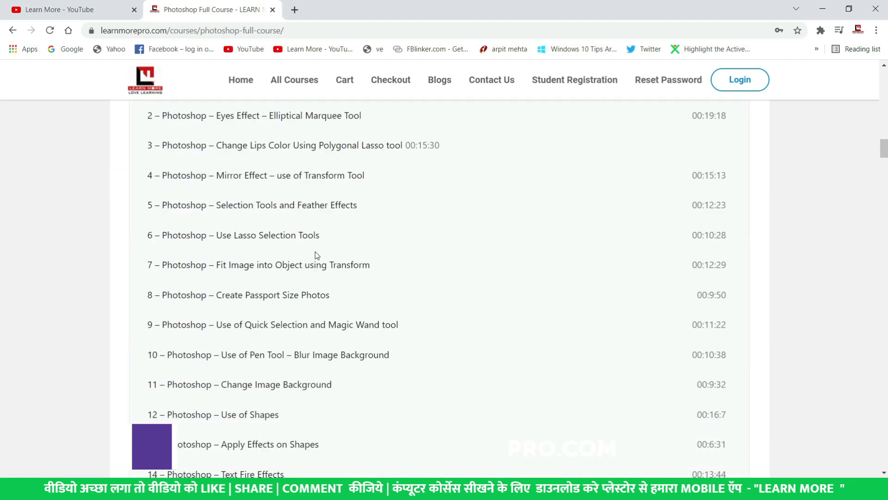
{"action": "scroll", "coordinate": [315, 251], "scroll_direction": "up", "scroll_amount": 1}
{"action": "scroll", "coordinate": [232, 187], "scroll_direction": "up", "scroll_amount": 1}
{"action": "scroll", "coordinate": [230, 202], "scroll_direction": "down", "scroll_amount": 2}
{"action": "scroll", "coordinate": [230, 217], "scroll_direction": "down", "scroll_amount": 3}
{"action": "scroll", "coordinate": [230, 234], "scroll_direction": "down", "scroll_amount": 3}
{"action": "scroll", "coordinate": [230, 233], "scroll_direction": "down", "scroll_amount": 2}
{"action": "scroll", "coordinate": [238, 232], "scroll_direction": "down", "scroll_amount": 1}
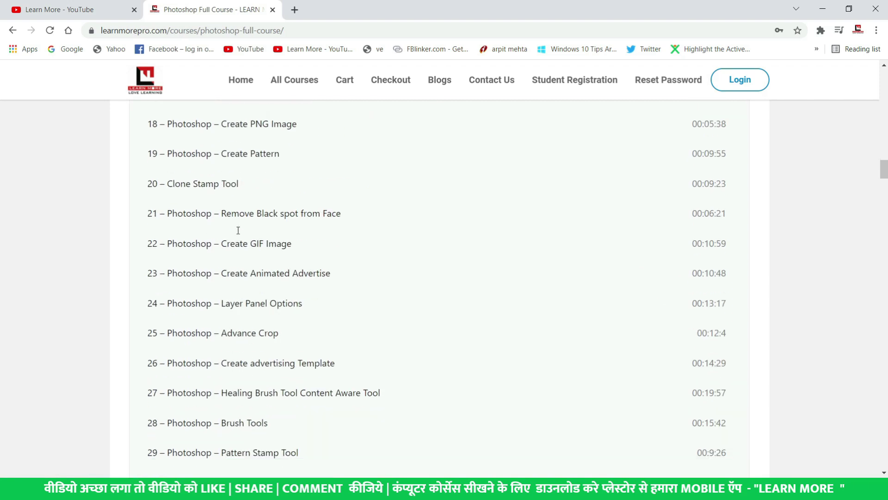
{"action": "scroll", "coordinate": [239, 245], "scroll_direction": "down", "scroll_amount": 1}
{"action": "scroll", "coordinate": [238, 245], "scroll_direction": "down", "scroll_amount": 2}
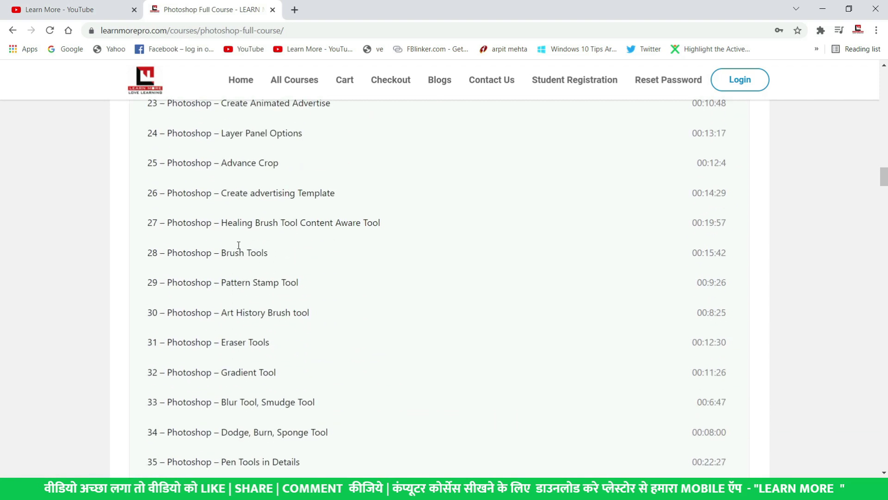
{"action": "scroll", "coordinate": [237, 245], "scroll_direction": "down", "scroll_amount": 1}
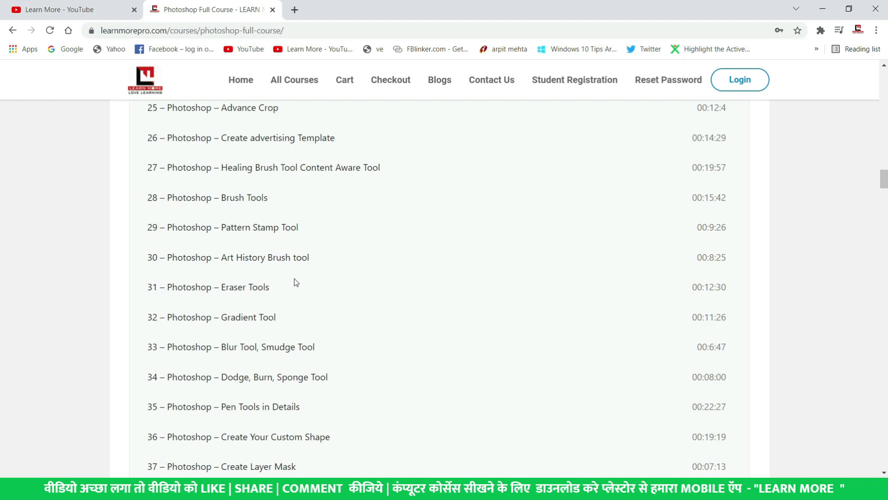
{"action": "scroll", "coordinate": [297, 280], "scroll_direction": "down", "scroll_amount": 2}
{"action": "scroll", "coordinate": [297, 280], "scroll_direction": "down", "scroll_amount": 2}
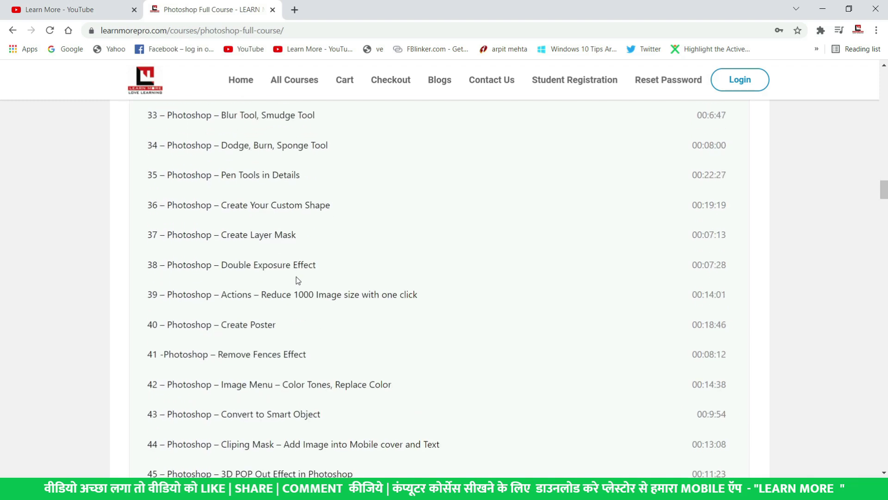
{"action": "scroll", "coordinate": [297, 280], "scroll_direction": "down", "scroll_amount": 3}
{"action": "scroll", "coordinate": [287, 268], "scroll_direction": "up", "scroll_amount": 1}
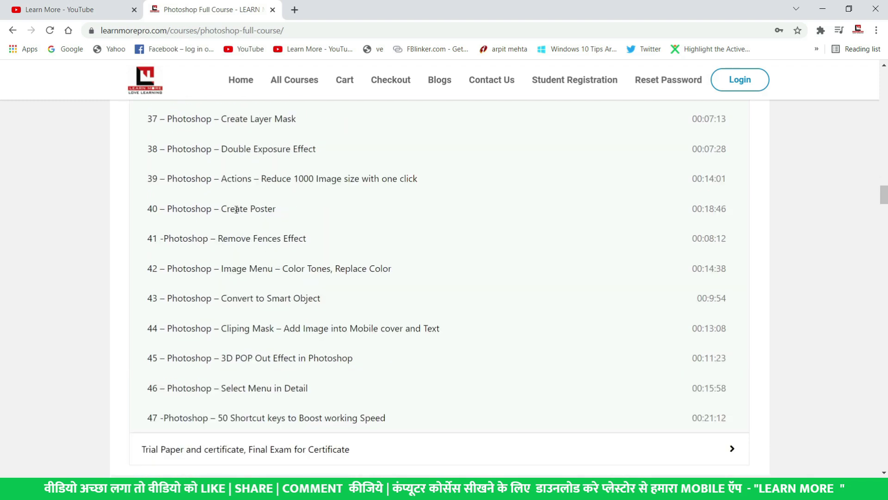
{"action": "left_click_drag", "start_coordinate": [237, 209], "coordinate": [276, 209]}
{"action": "left_click_drag", "start_coordinate": [252, 178], "coordinate": [344, 179]}
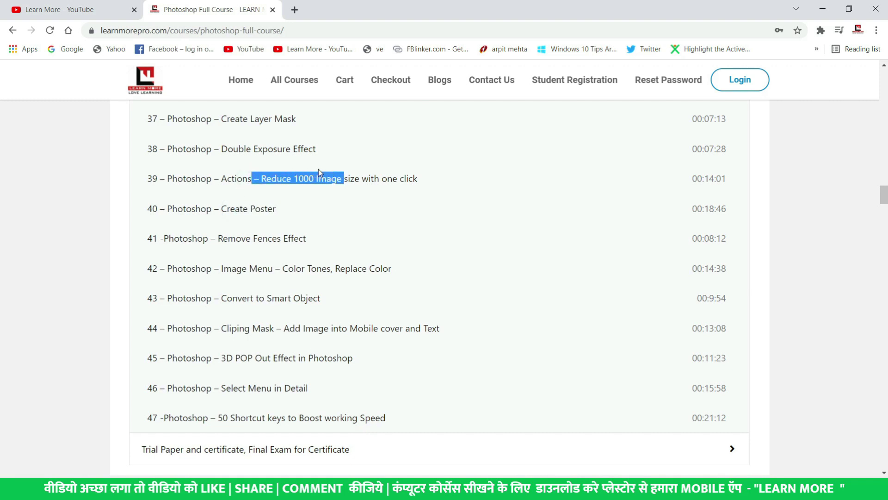
{"action": "left_click_drag", "start_coordinate": [275, 298], "coordinate": [300, 298]}
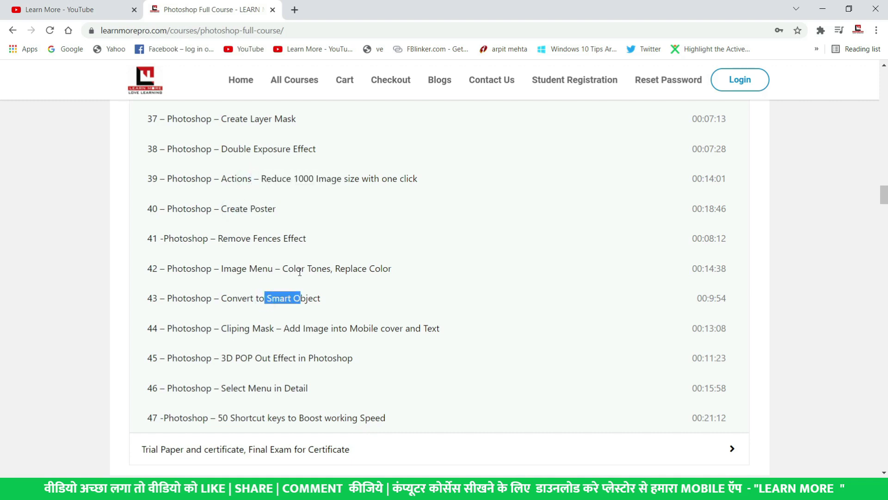
Scroll back to the top of the course page and highlight the 952 enrolled figure.
{"action": "scroll", "coordinate": [301, 273], "scroll_direction": "up", "scroll_amount": 3}
{"action": "scroll", "coordinate": [301, 274], "scroll_direction": "up", "scroll_amount": 4}
{"action": "scroll", "coordinate": [301, 275], "scroll_direction": "up", "scroll_amount": 6}
{"action": "scroll", "coordinate": [301, 274], "scroll_direction": "up", "scroll_amount": 3}
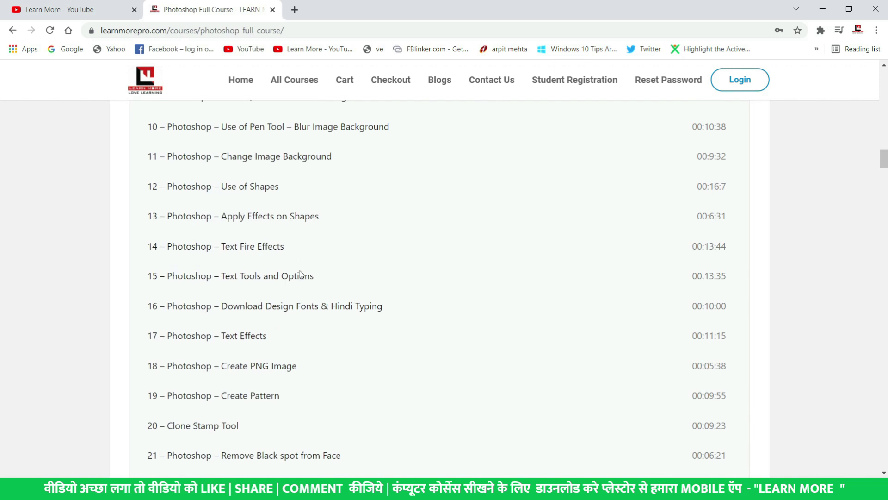
{"action": "scroll", "coordinate": [301, 273], "scroll_direction": "up", "scroll_amount": 3}
{"action": "scroll", "coordinate": [301, 271], "scroll_direction": "up", "scroll_amount": 1}
{"action": "scroll", "coordinate": [301, 271], "scroll_direction": "up", "scroll_amount": 4}
{"action": "scroll", "coordinate": [301, 268], "scroll_direction": "up", "scroll_amount": 3}
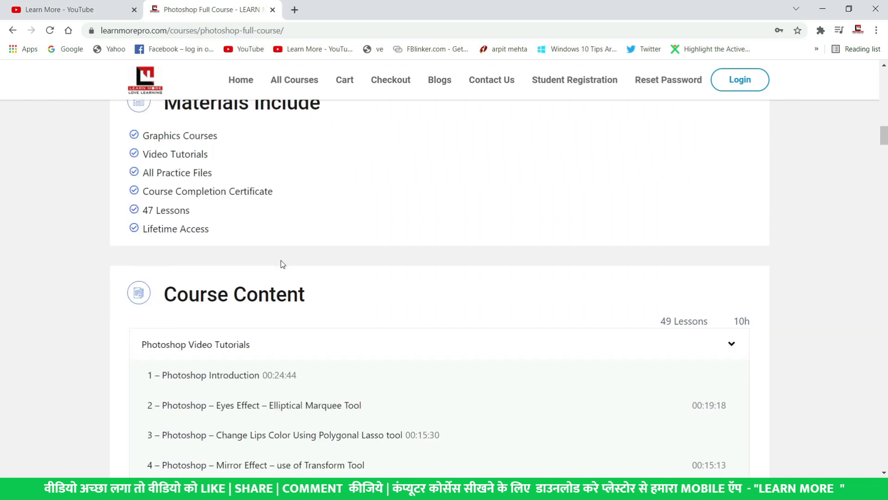
{"action": "scroll", "coordinate": [279, 263], "scroll_direction": "down", "scroll_amount": 2}
{"action": "scroll", "coordinate": [347, 305], "scroll_direction": "up", "scroll_amount": 4}
{"action": "scroll", "coordinate": [415, 291], "scroll_direction": "up", "scroll_amount": 8}
{"action": "scroll", "coordinate": [416, 292], "scroll_direction": "up", "scroll_amount": 8}
{"action": "scroll", "coordinate": [420, 291], "scroll_direction": "up", "scroll_amount": 7}
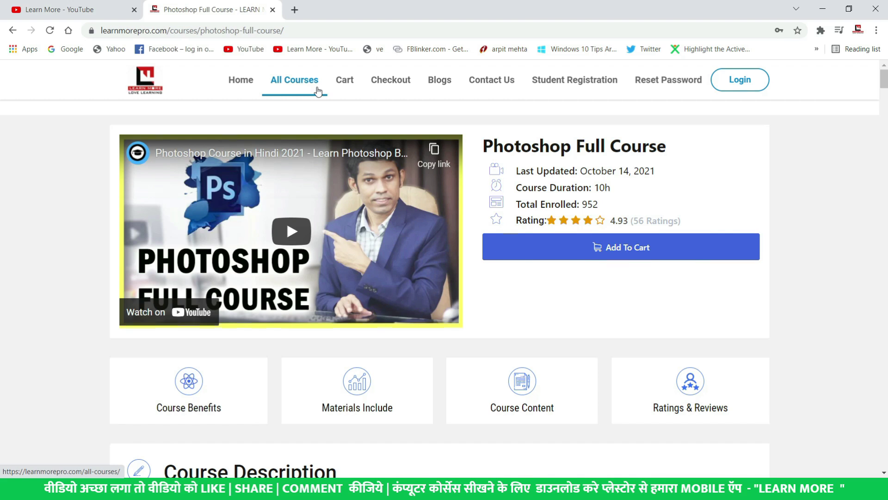
{"action": "left_click_drag", "start_coordinate": [601, 205], "coordinate": [584, 202]}
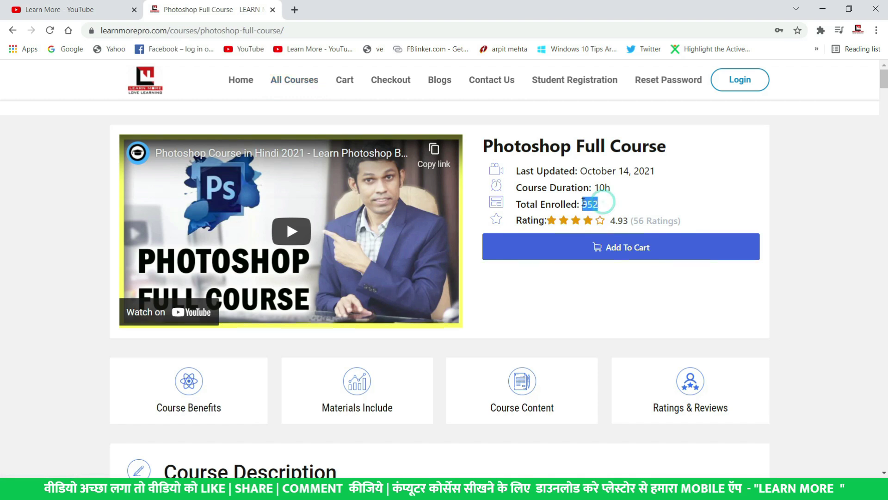
{"action": "key", "text": "alt+Tab"}
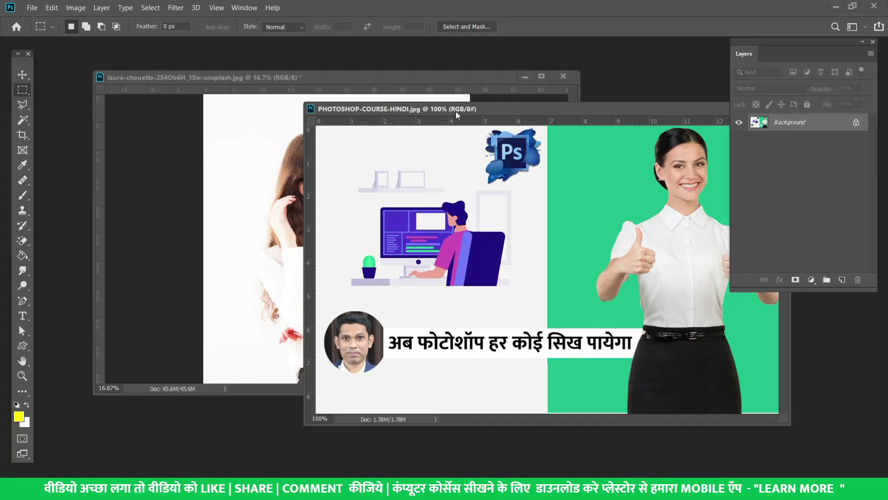
Select everything in the banner except the computer illustration and drag a copy onto the portrait.
{"action": "left_click_drag", "start_coordinate": [457, 115], "coordinate": [361, 137]}
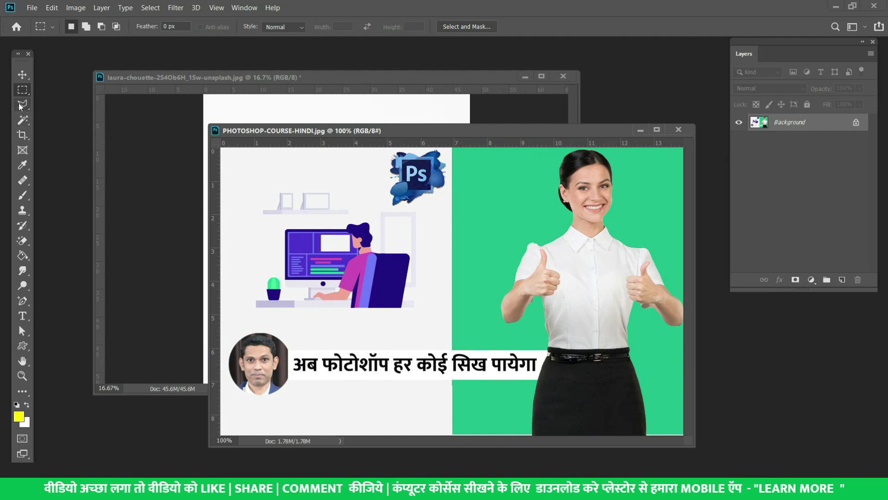
{"action": "left_click_drag", "start_coordinate": [248, 190], "coordinate": [420, 320]}
{"action": "key", "text": "ctrl+shift+i"}
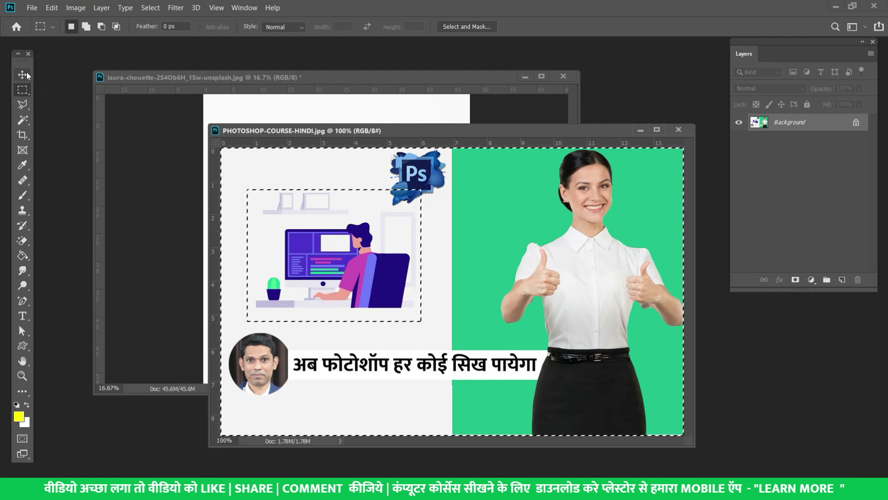
{"action": "left_click", "coordinate": [26, 75]}
{"action": "mouse_move", "coordinate": [475, 229]}
{"action": "left_mouse_down"}
{"action": "mouse_move", "coordinate": [279, 125]}
{"action": "mouse_move", "coordinate": [412, 199]}
{"action": "mouse_move", "coordinate": [437, 150]}
{"action": "left_mouse_up"}
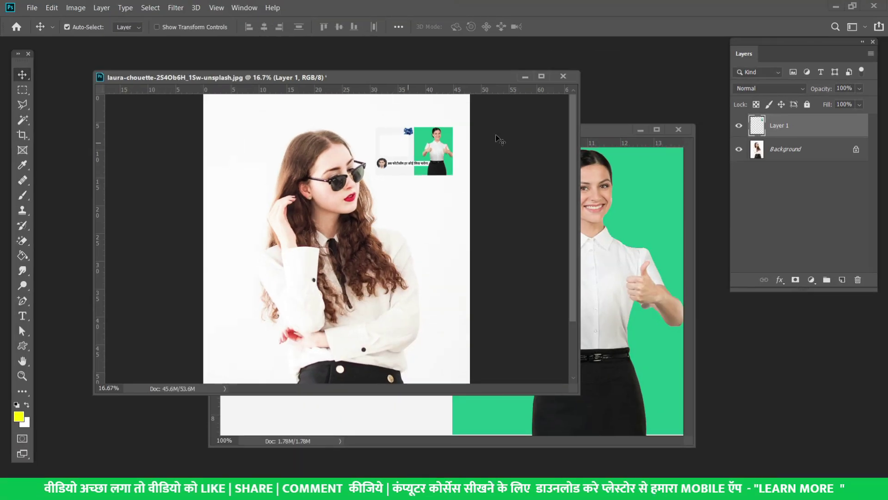
Clear the course banner's selection and close the portrait document.
{"action": "left_click", "coordinate": [584, 262]}
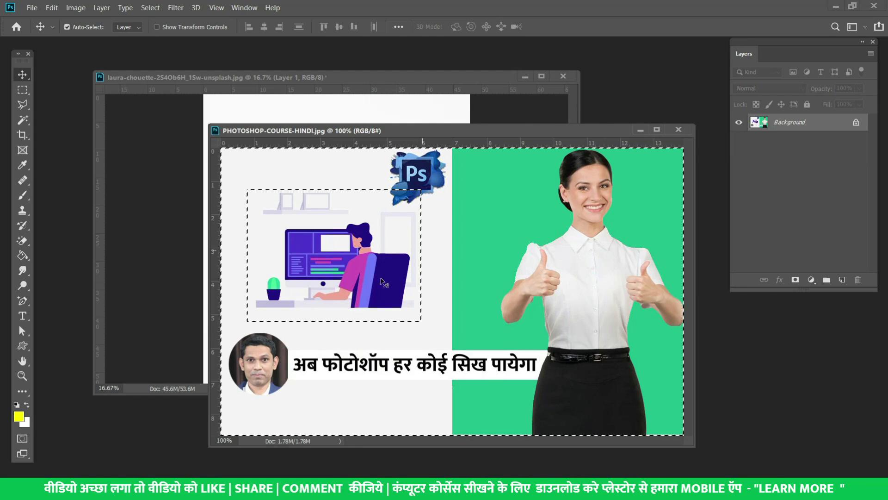
{"action": "key", "text": "ctrl"}
{"action": "key", "text": "ctrl+d"}
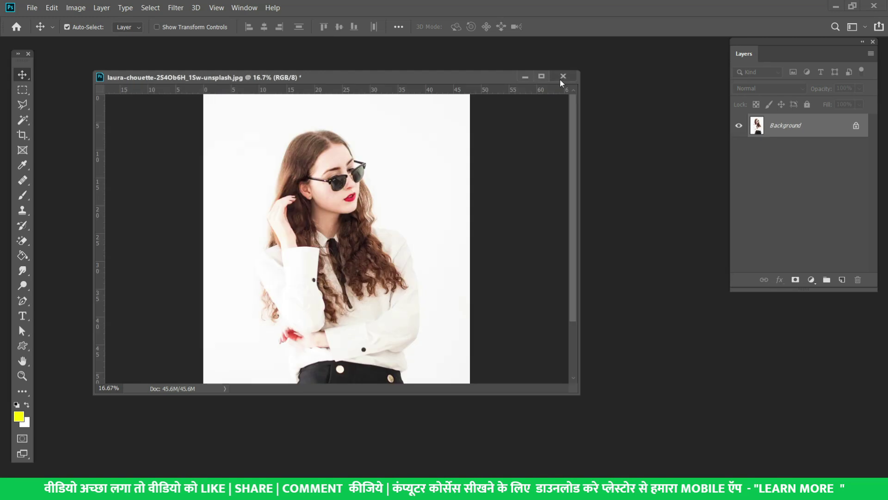
{"action": "left_click", "coordinate": [561, 76]}
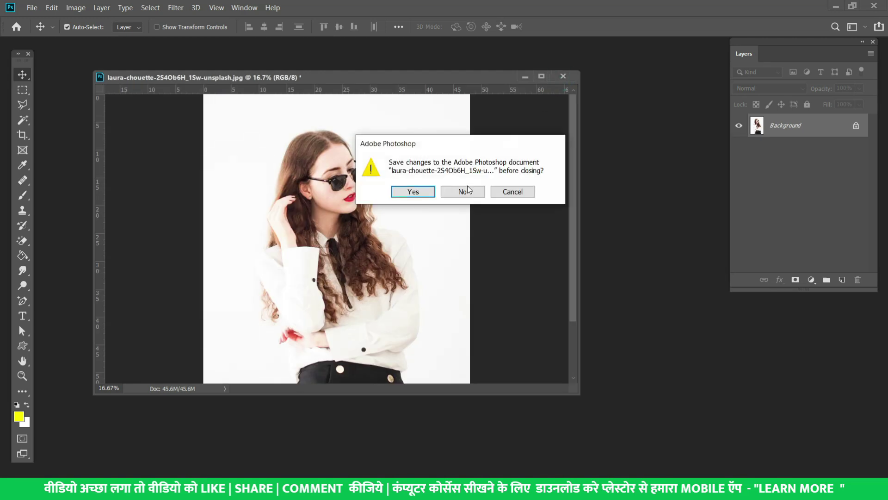
Discard the portrait's changes and open the jernej-graj photo of the woman in the red dress.
{"action": "left_click", "coordinate": [468, 190]}
{"action": "key", "text": "ctrl+o"}
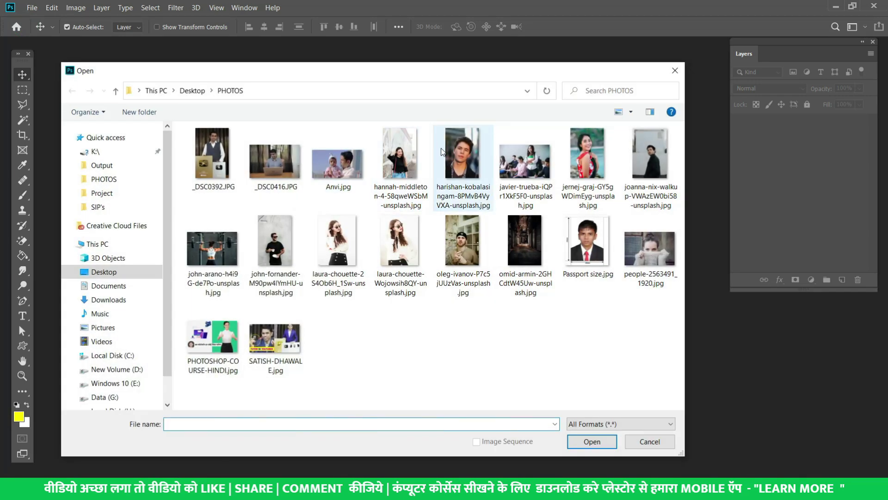
{"action": "double_click", "coordinate": [590, 154]}
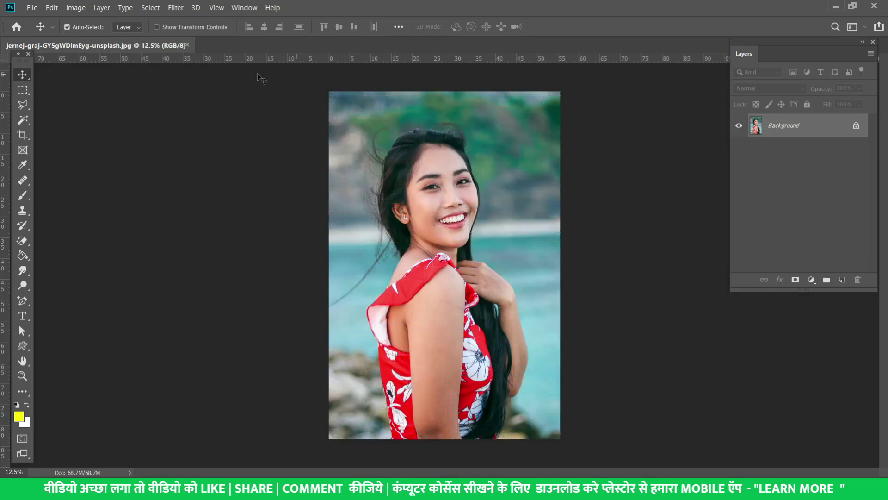
Float the red-dress photo, zoom in, and open it in Face-Aware Liquify.
{"action": "mouse_move", "coordinate": [146, 45]}
{"action": "left_mouse_down"}
{"action": "mouse_move", "coordinate": [190, 65]}
{"action": "mouse_move", "coordinate": [307, 65]}
{"action": "left_mouse_up"}
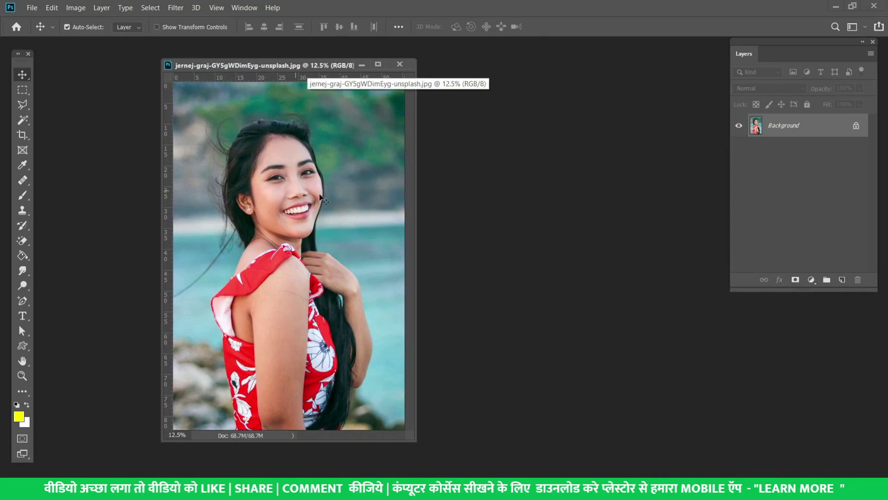
{"action": "key", "text": "ctrl+plus"}
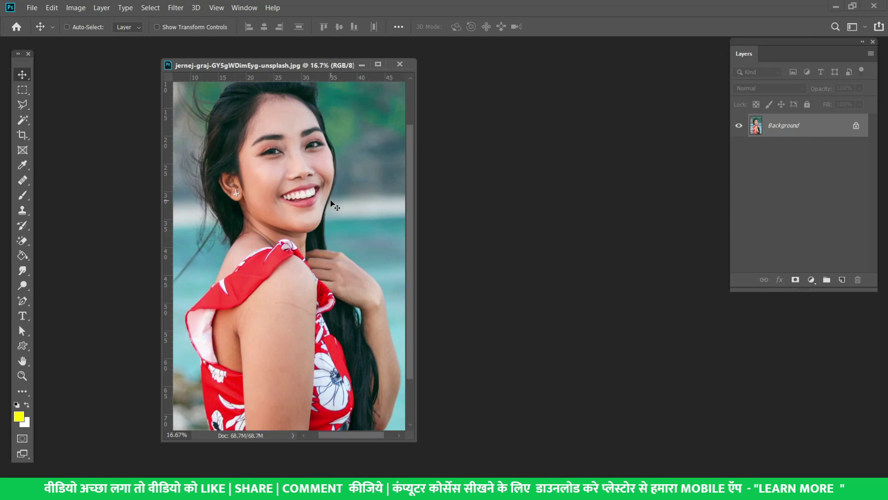
{"action": "key", "text": "ctrl+shift+x"}
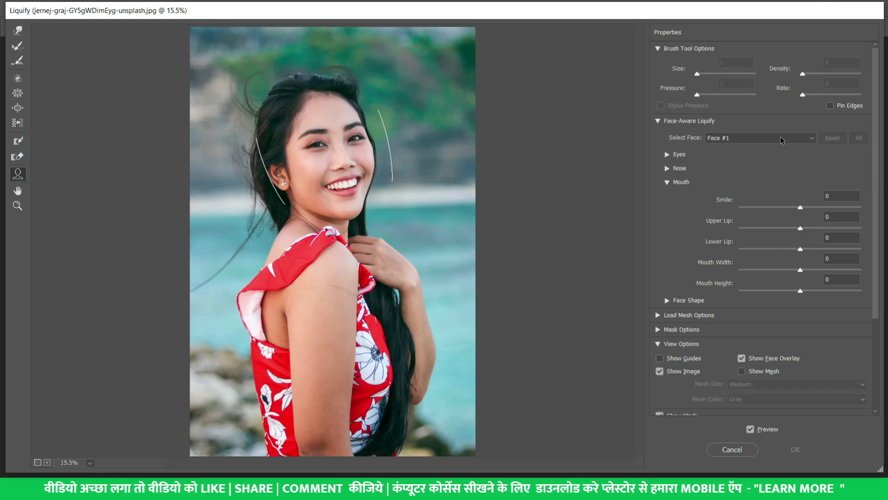
In Face-Aware Liquify, narrow the face, raise the chin and nose, and widen the mouth.
{"action": "left_click", "coordinate": [667, 156]}
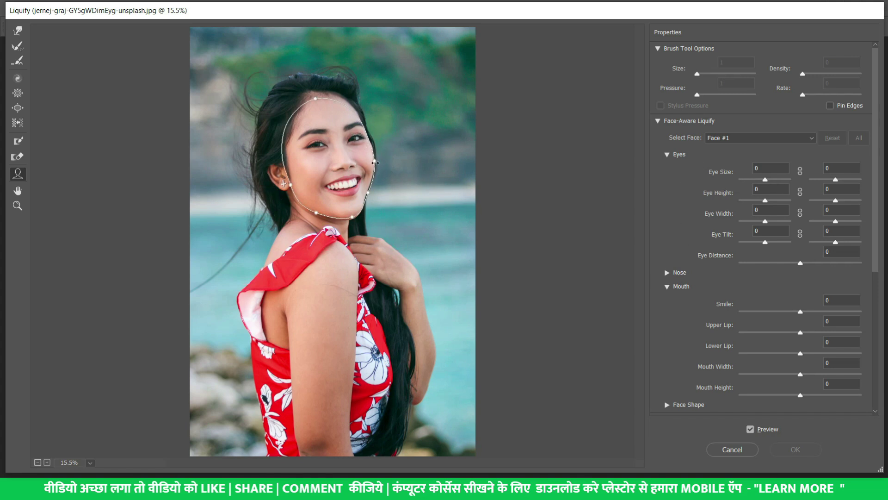
{"action": "mouse_move", "coordinate": [380, 163]}
{"action": "left_mouse_down"}
{"action": "mouse_move", "coordinate": [359, 163]}
{"action": "mouse_move", "coordinate": [392, 158]}
{"action": "left_mouse_up"}
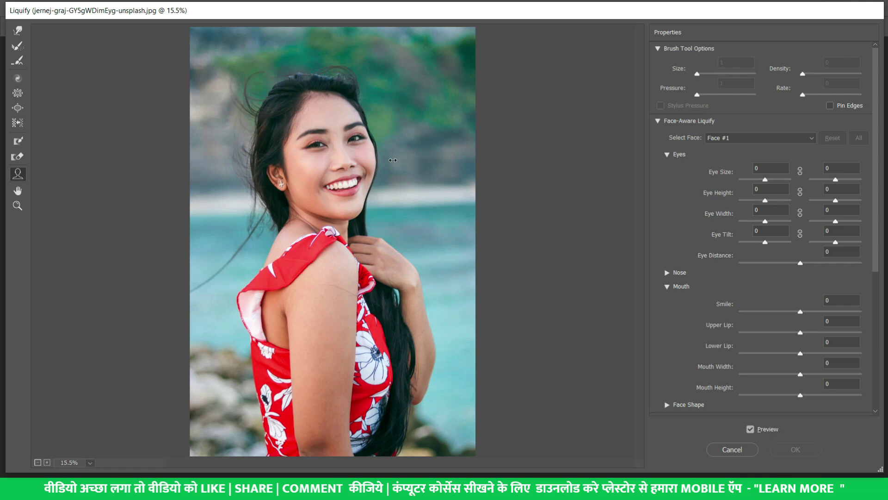
{"action": "mouse_move", "coordinate": [354, 216]}
{"action": "left_mouse_down"}
{"action": "mouse_move", "coordinate": [356, 200]}
{"action": "mouse_move", "coordinate": [361, 231]}
{"action": "left_mouse_up"}
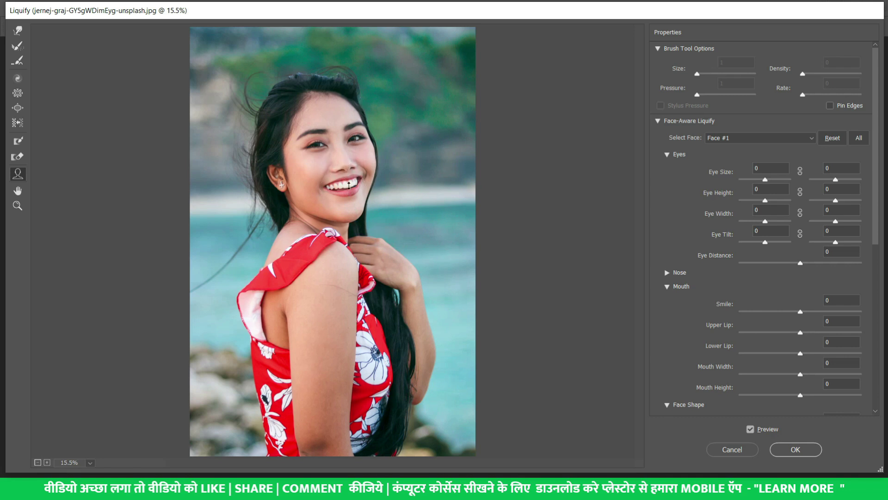
{"action": "left_click_drag", "start_coordinate": [350, 171], "coordinate": [349, 158]}
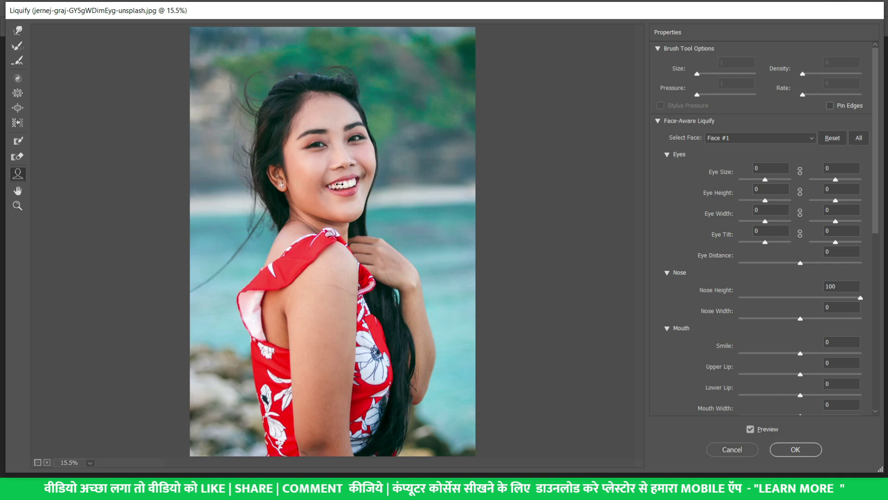
{"action": "left_click_drag", "start_coordinate": [358, 183], "coordinate": [372, 183]}
{"action": "mouse_move", "coordinate": [312, 141]}
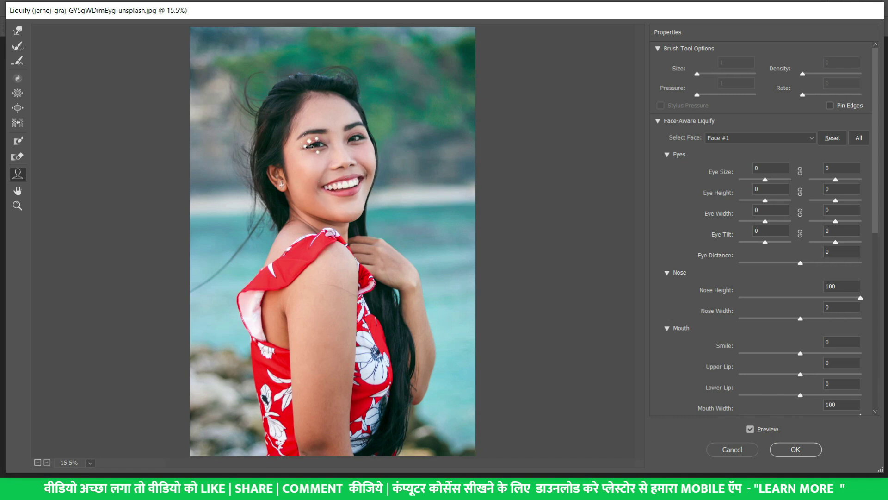
Widen the left eye, tilt the right eye and reshape the face outline.
{"action": "left_click_drag", "start_coordinate": [303, 146], "coordinate": [300, 146]}
{"action": "left_click_drag", "start_coordinate": [367, 139], "coordinate": [364, 135]}
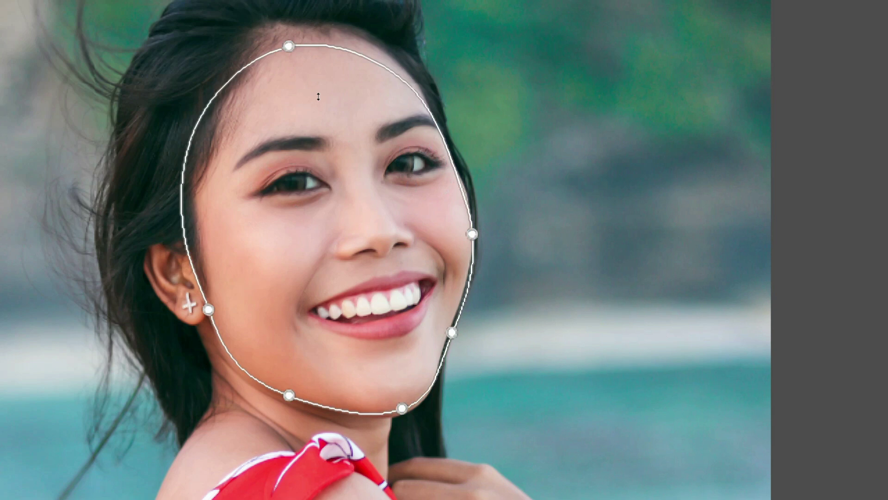
{"action": "left_click_drag", "start_coordinate": [311, 133], "coordinate": [322, 123]}
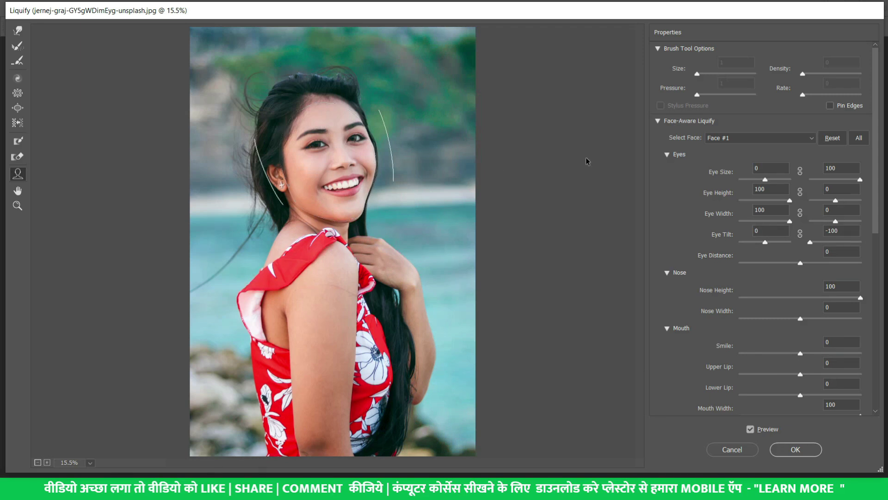
Increase the Eye Distance and Nose Width sliders in Face-Aware Liquify.
{"action": "left_click", "coordinate": [800, 263]}
{"action": "mouse_move", "coordinate": [785, 265]}
{"action": "left_mouse_down"}
{"action": "mouse_move", "coordinate": [834, 264]}
{"action": "mouse_move", "coordinate": [781, 263]}
{"action": "left_mouse_up"}
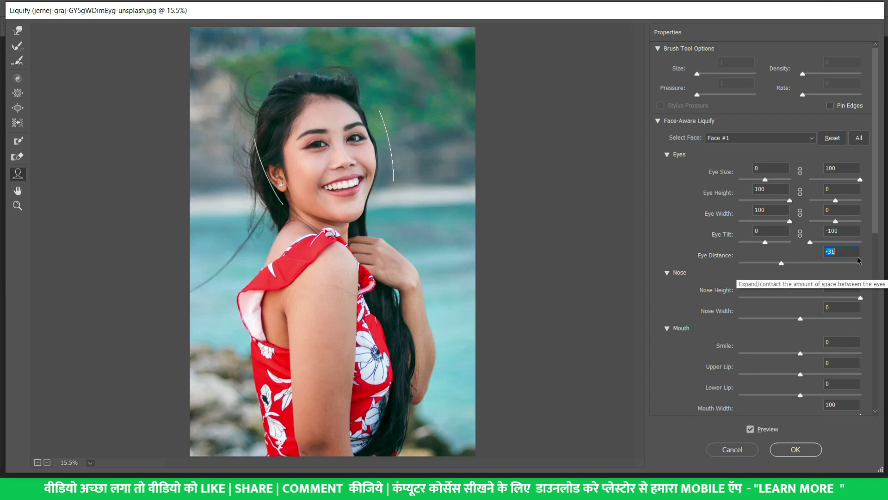
{"action": "mouse_move", "coordinate": [781, 262]}
{"action": "left_mouse_down"}
{"action": "mouse_move", "coordinate": [732, 267]}
{"action": "mouse_move", "coordinate": [860, 264]}
{"action": "left_mouse_up"}
{"action": "left_click_drag", "start_coordinate": [801, 318], "coordinate": [853, 318]}
Raise Smile, set Upper Lip to 73, thicken Lower Lip, and apply the Liquify changes.
{"action": "scroll", "coordinate": [854, 309], "scroll_direction": "up", "scroll_amount": 9}
{"action": "left_click_drag", "start_coordinate": [801, 353], "coordinate": [841, 353]}
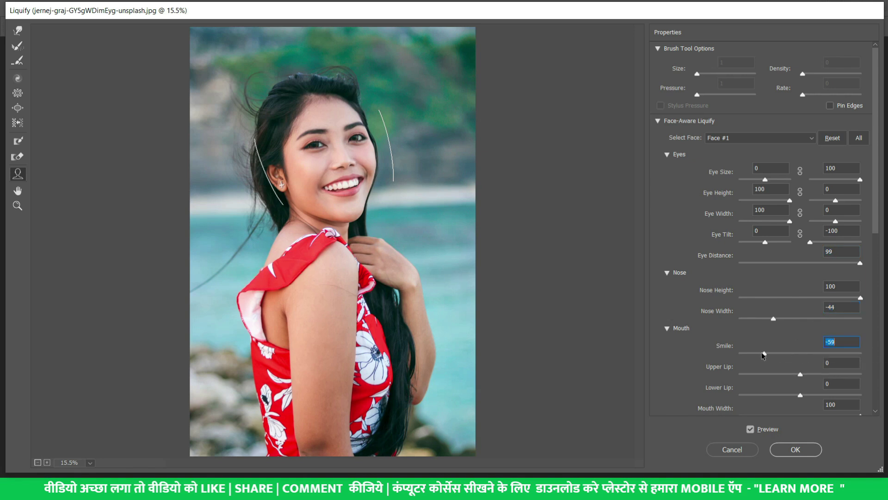
{"action": "left_click", "coordinate": [801, 374]}
{"action": "type", "text": "73"}
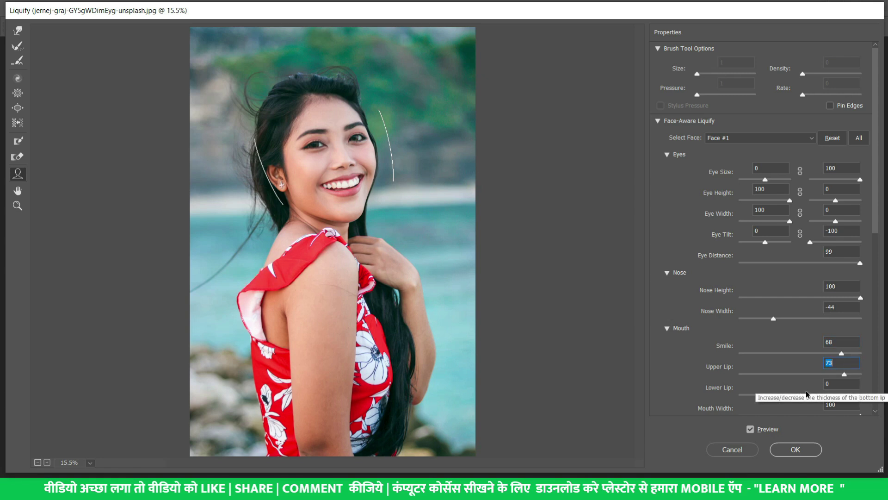
{"action": "left_click_drag", "start_coordinate": [801, 395], "coordinate": [818, 394]}
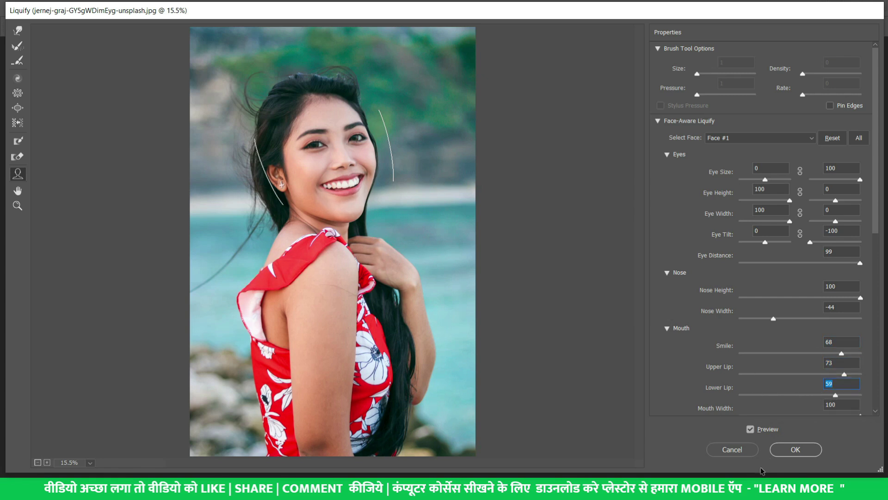
{"action": "left_click", "coordinate": [734, 455]}
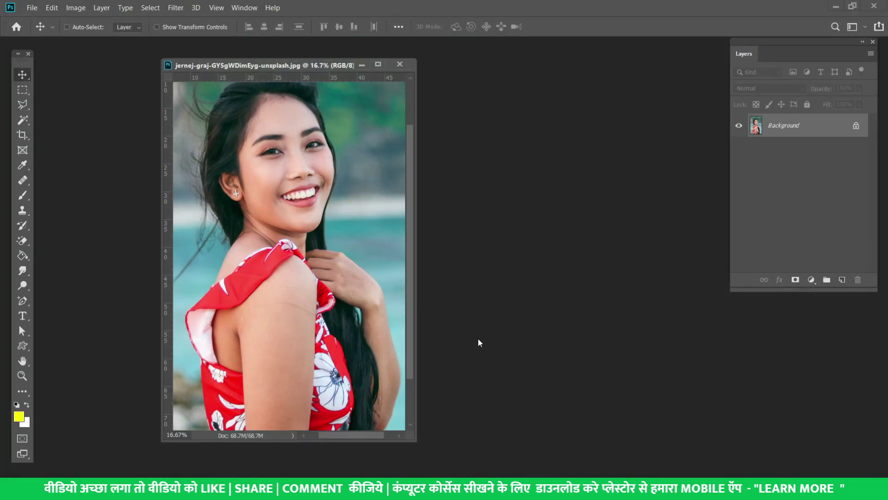
{"action": "key", "text": "ctrl+shift+x"}
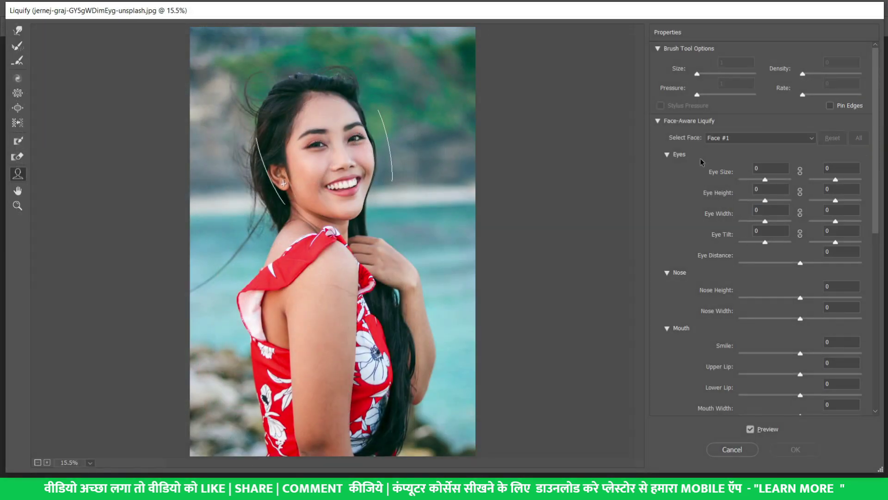
{"action": "left_click", "coordinate": [731, 139]}
{"action": "key", "text": "Escape"}
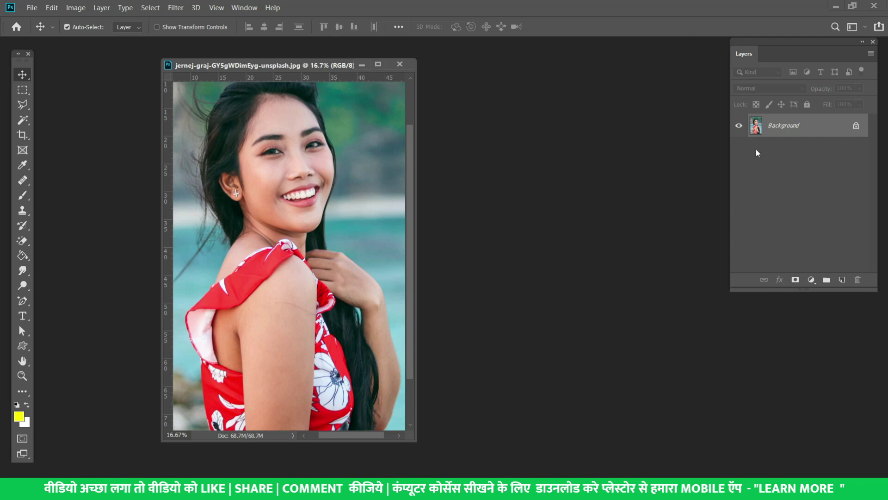
Float the Layers panel, add an empty Layer 1, fit the image on screen, then remove it.
{"action": "left_click_drag", "start_coordinate": [765, 50], "coordinate": [554, 111]}
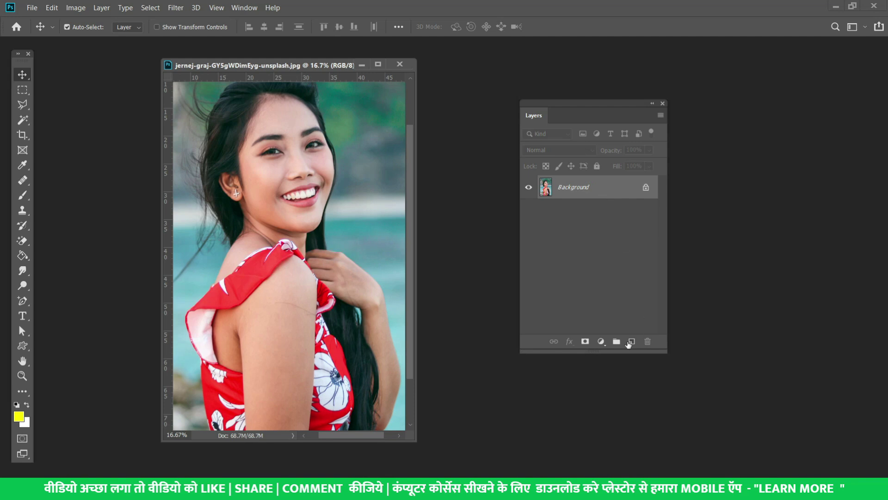
{"action": "key", "text": "ctrl"}
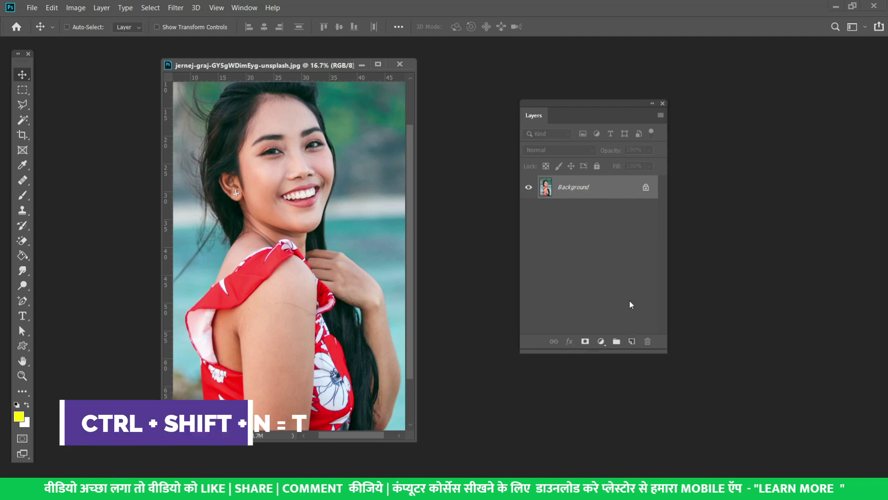
{"action": "key", "text": "ctrl+shift+n"}
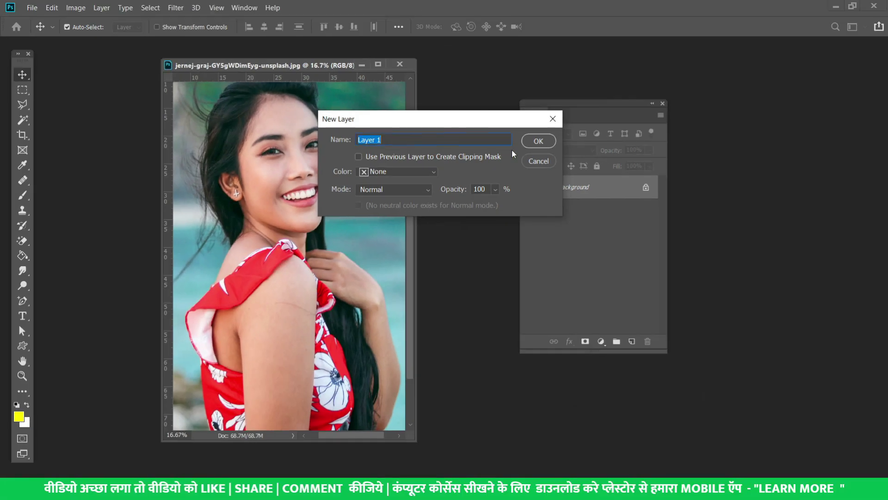
{"action": "left_click", "coordinate": [536, 141]}
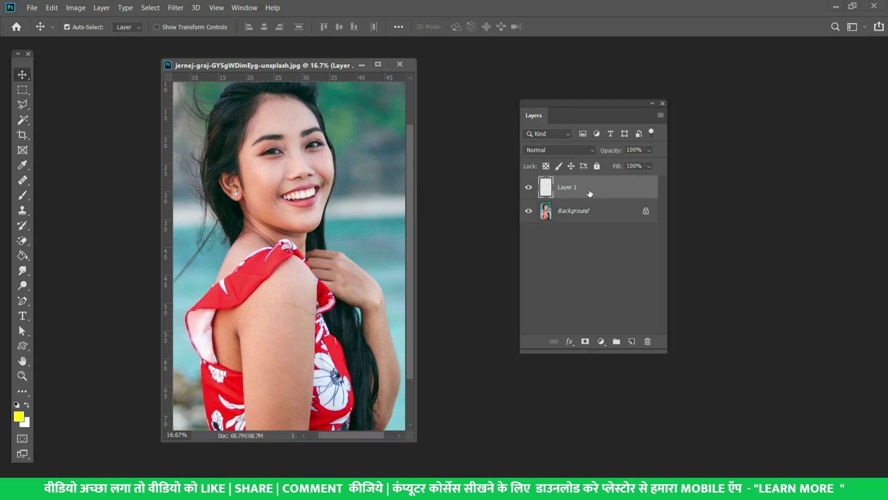
{"action": "key", "text": "ctrl+0"}
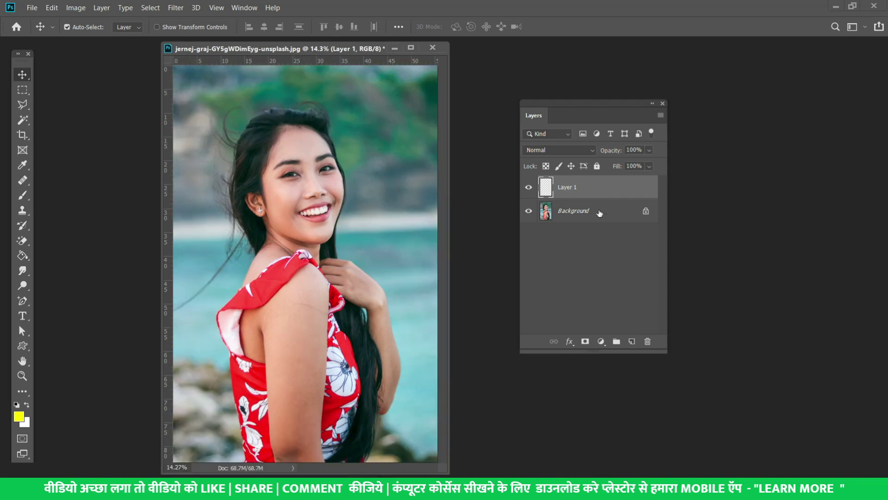
{"action": "key", "text": "Delete"}
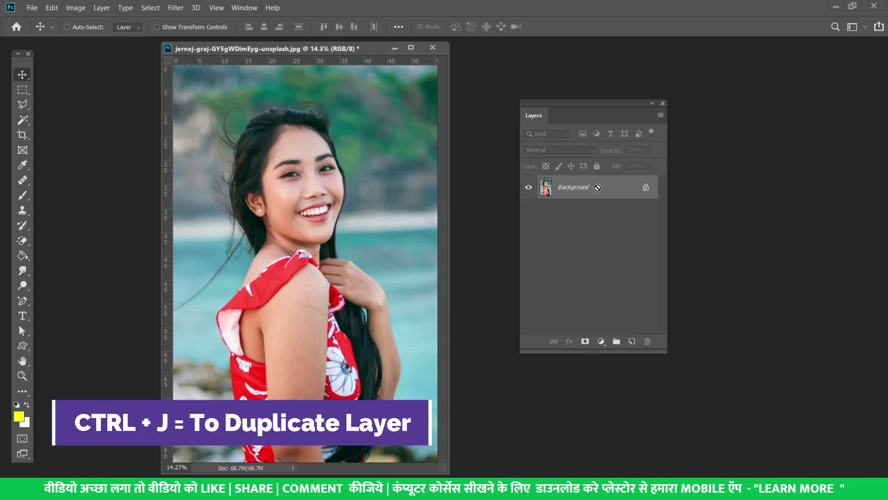
Duplicate the Background layer, shift the copy slightly, and merge it back down.
{"action": "key", "text": "ctrl+j"}
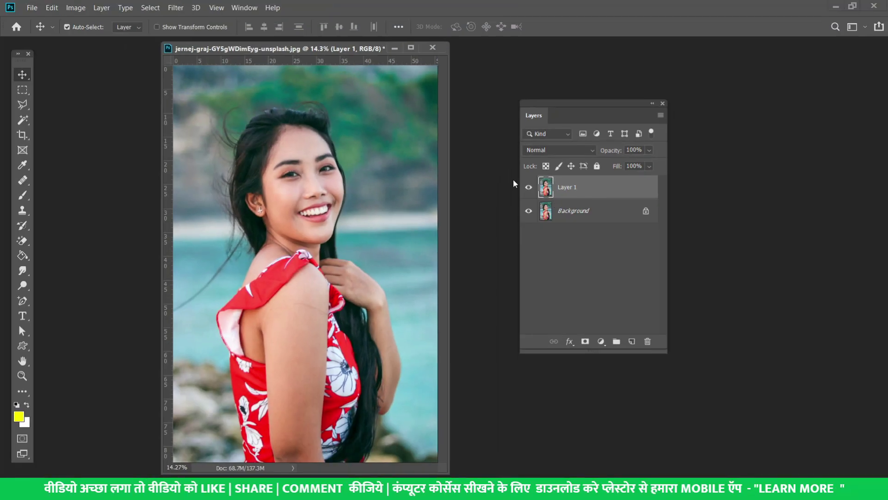
{"action": "mouse_move", "coordinate": [298, 153]}
{"action": "left_mouse_down"}
{"action": "mouse_move", "coordinate": [303, 207]}
{"action": "mouse_move", "coordinate": [293, 151]}
{"action": "left_mouse_up"}
{"action": "key", "text": "ctrl+e"}
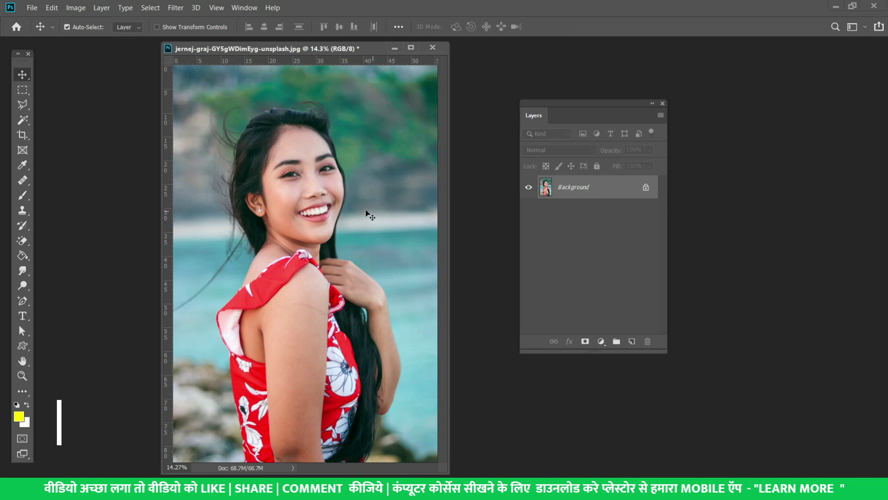
{"action": "key", "text": "ctrl+l"}
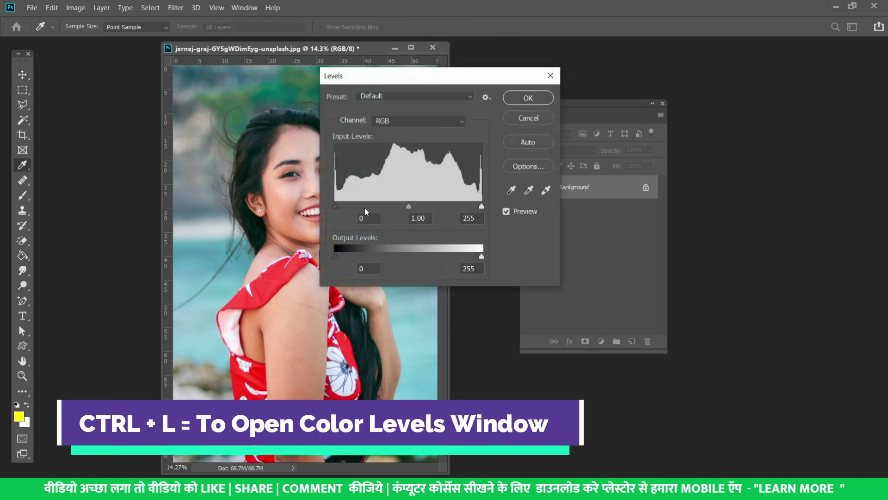
{"action": "left_click_drag", "start_coordinate": [417, 76], "coordinate": [525, 108]}
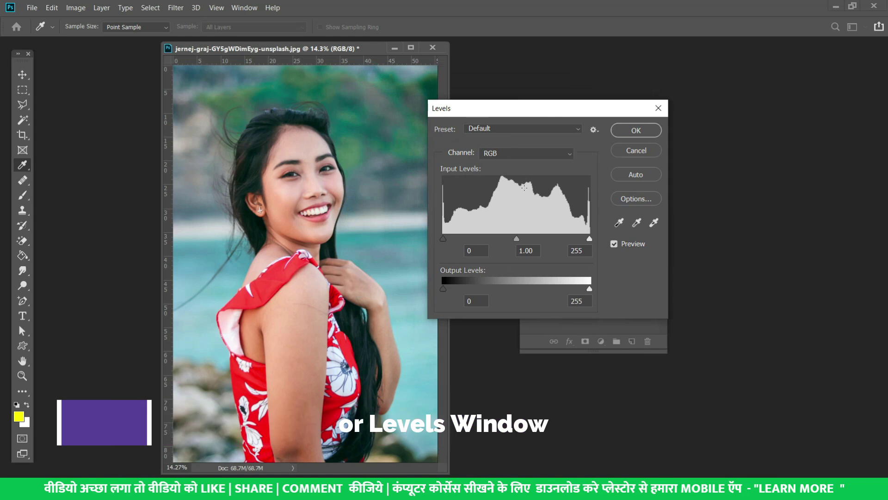
{"action": "left_click", "coordinate": [514, 154]}
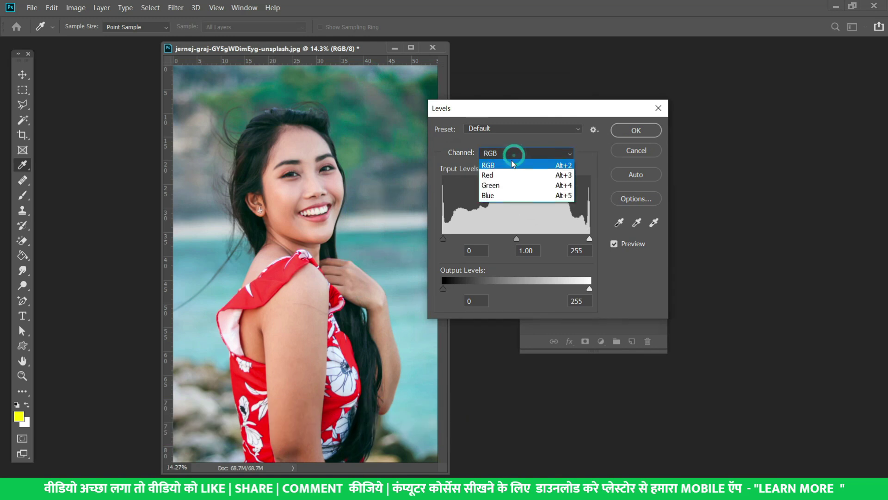
{"action": "left_click", "coordinate": [502, 175]}
{"action": "mouse_move", "coordinate": [517, 238]}
{"action": "left_mouse_down"}
{"action": "mouse_move", "coordinate": [451, 242]}
{"action": "mouse_move", "coordinate": [586, 245]}
{"action": "mouse_move", "coordinate": [507, 240]}
{"action": "mouse_move", "coordinate": [525, 240]}
{"action": "left_mouse_up"}
{"action": "left_click", "coordinate": [512, 156]}
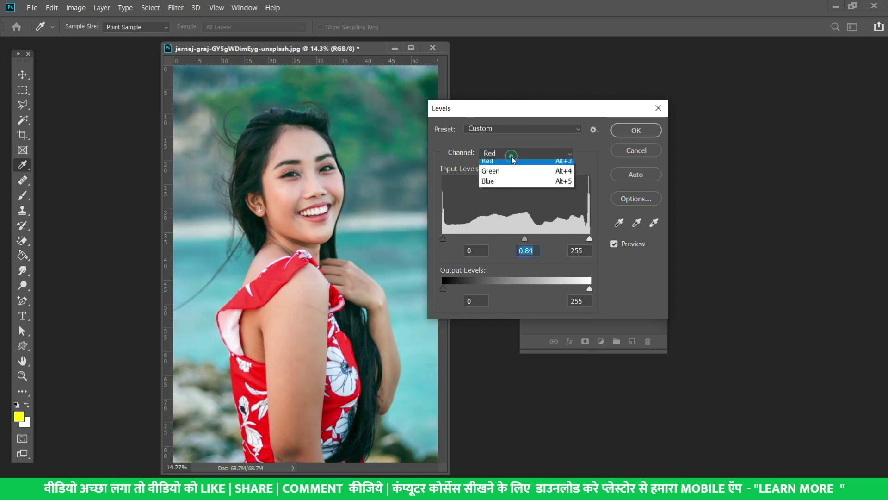
{"action": "left_click", "coordinate": [507, 183]}
{"action": "mouse_move", "coordinate": [517, 241]}
{"action": "left_mouse_down"}
{"action": "mouse_move", "coordinate": [580, 239]}
{"action": "mouse_move", "coordinate": [452, 237]}
{"action": "mouse_move", "coordinate": [523, 238]}
{"action": "left_mouse_up"}
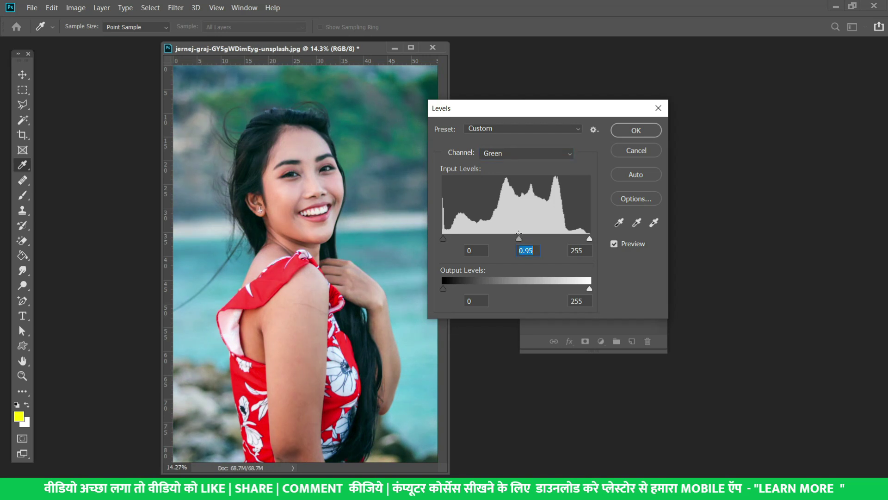
{"action": "mouse_move", "coordinate": [519, 240]}
{"action": "left_mouse_down"}
{"action": "mouse_move", "coordinate": [581, 238]}
{"action": "mouse_move", "coordinate": [462, 242]}
{"action": "mouse_move", "coordinate": [519, 241]}
{"action": "left_mouse_up"}
{"action": "left_click", "coordinate": [637, 151]}
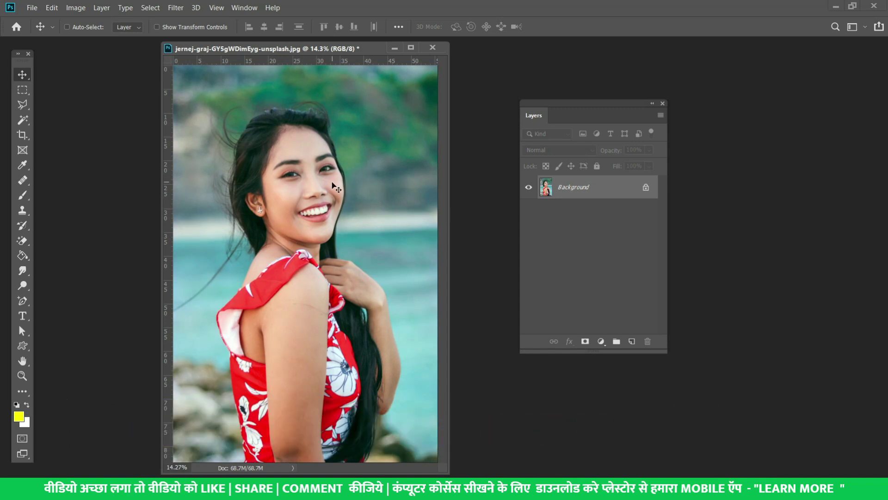
{"action": "key", "text": "ctrl+l"}
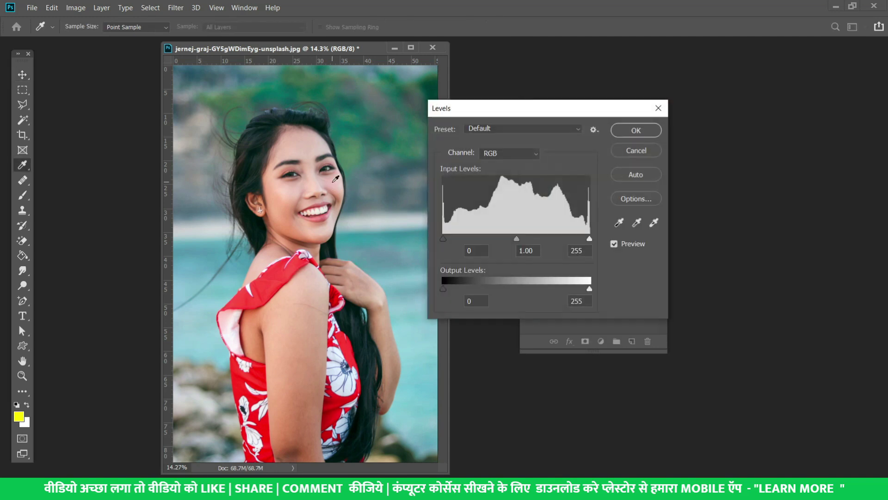
{"action": "mouse_move", "coordinate": [514, 241]}
{"action": "left_mouse_down"}
{"action": "mouse_move", "coordinate": [502, 234]}
{"action": "mouse_move", "coordinate": [530, 235]}
{"action": "mouse_move", "coordinate": [504, 237]}
{"action": "left_mouse_up"}
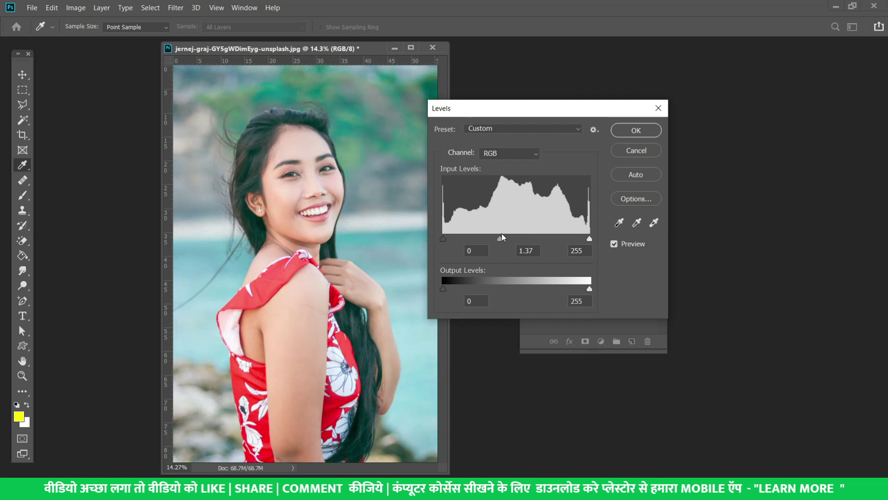
{"action": "left_click", "coordinate": [630, 150]}
{"action": "key", "text": "ctrl"}
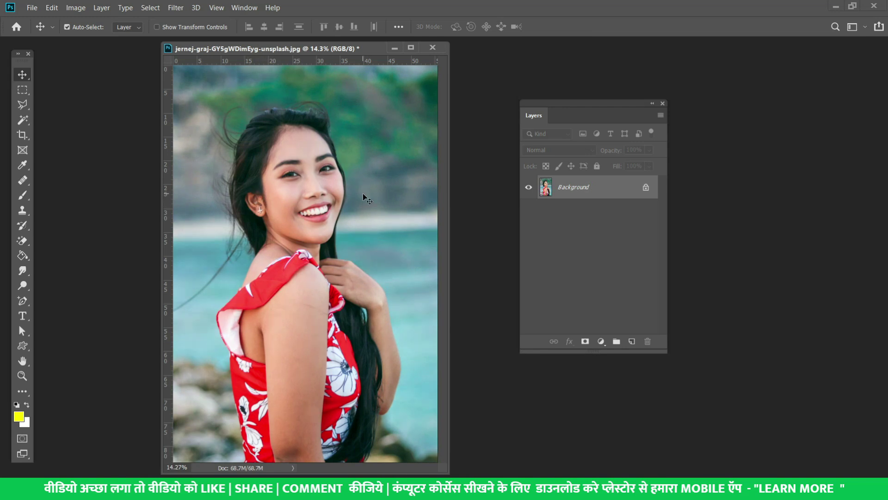
Try shifting Color Balance toward cyan, then cancel it and return to the Move tool.
{"action": "key", "text": "ctrl+b"}
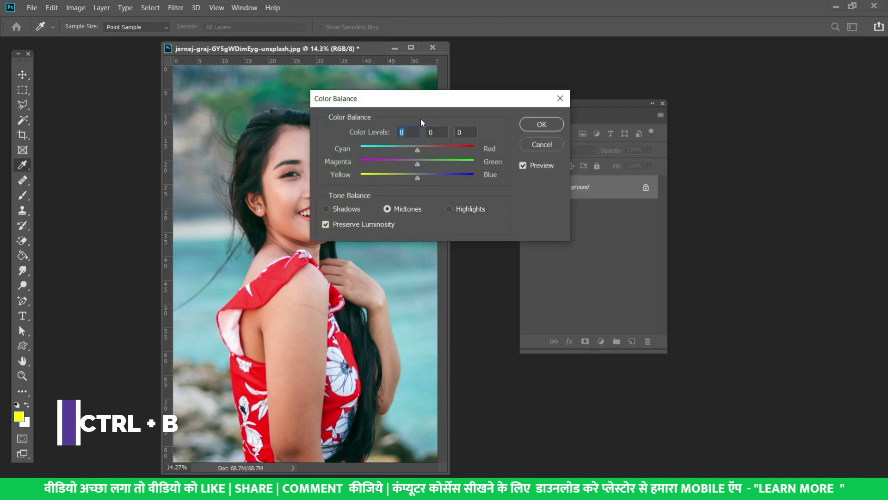
{"action": "left_click_drag", "start_coordinate": [426, 99], "coordinate": [481, 103]}
{"action": "mouse_move", "coordinate": [491, 155]}
{"action": "left_mouse_down"}
{"action": "mouse_move", "coordinate": [451, 154]}
{"action": "mouse_move", "coordinate": [500, 154]}
{"action": "mouse_move", "coordinate": [445, 168]}
{"action": "mouse_move", "coordinate": [543, 171]}
{"action": "mouse_move", "coordinate": [496, 167]}
{"action": "mouse_move", "coordinate": [468, 180]}
{"action": "mouse_move", "coordinate": [548, 182]}
{"action": "mouse_move", "coordinate": [448, 178]}
{"action": "mouse_move", "coordinate": [525, 180]}
{"action": "mouse_move", "coordinate": [461, 179]}
{"action": "mouse_move", "coordinate": [514, 180]}
{"action": "left_mouse_up"}
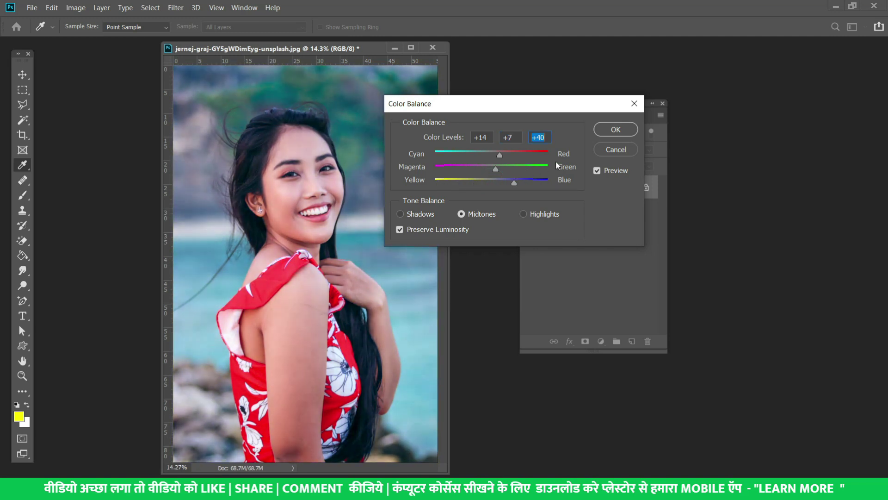
{"action": "left_click", "coordinate": [617, 149]}
{"action": "key", "text": "v"}
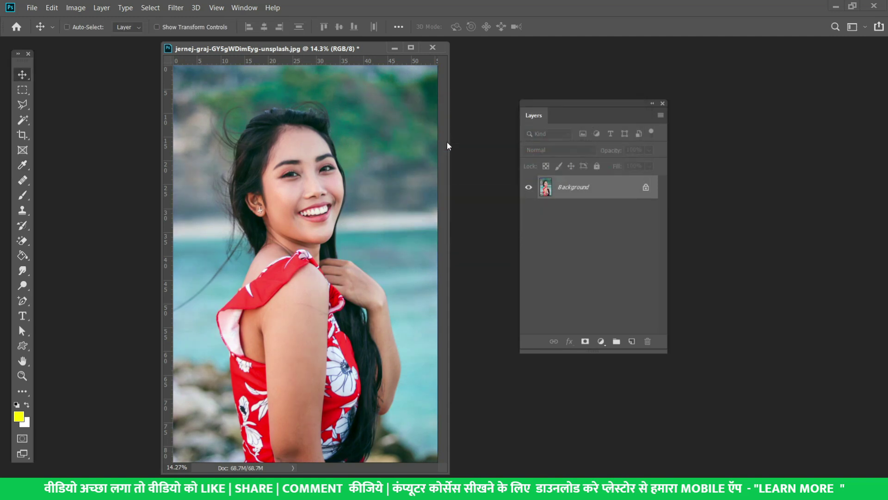
Auto-correct the portrait's colours, enable Auto-Select, and open _DSC0392.JPG from the PHOTOS folder.
{"action": "key", "text": "ctrl+shift+b"}
{"action": "left_click", "coordinate": [66, 27]}
{"action": "double_click", "coordinate": [70, 181]}
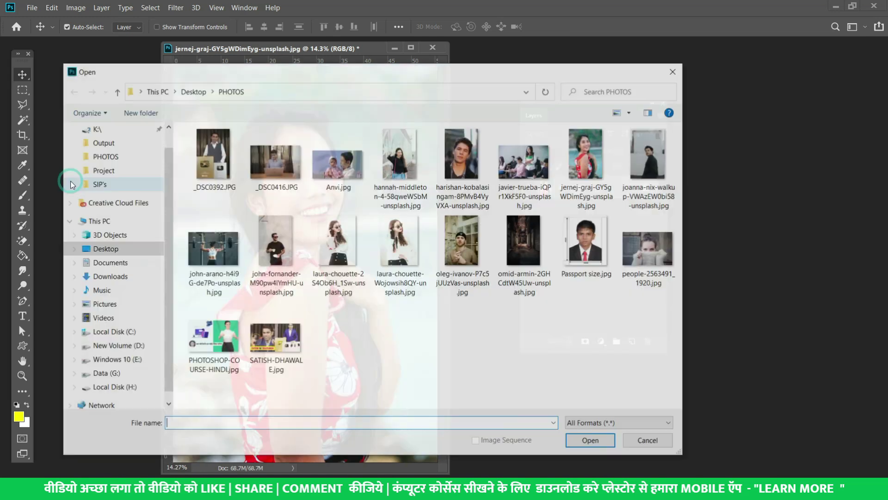
{"action": "double_click", "coordinate": [214, 157]}
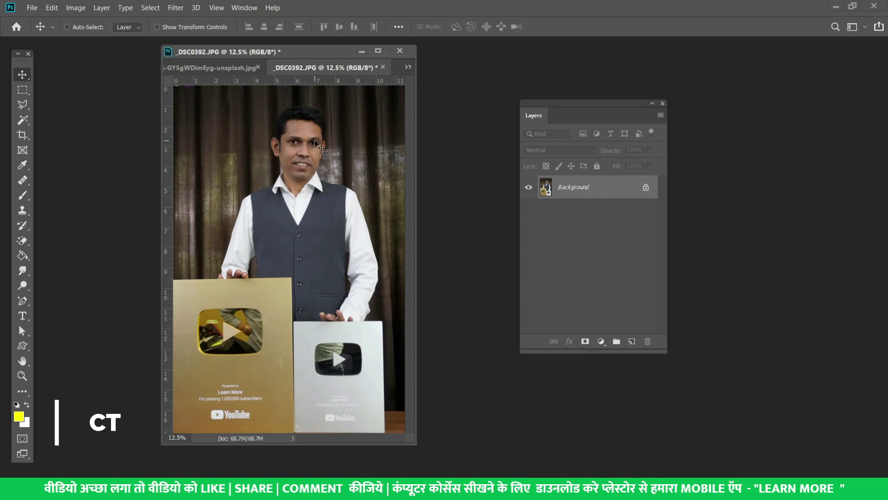
{"action": "key", "text": "ctrl+m"}
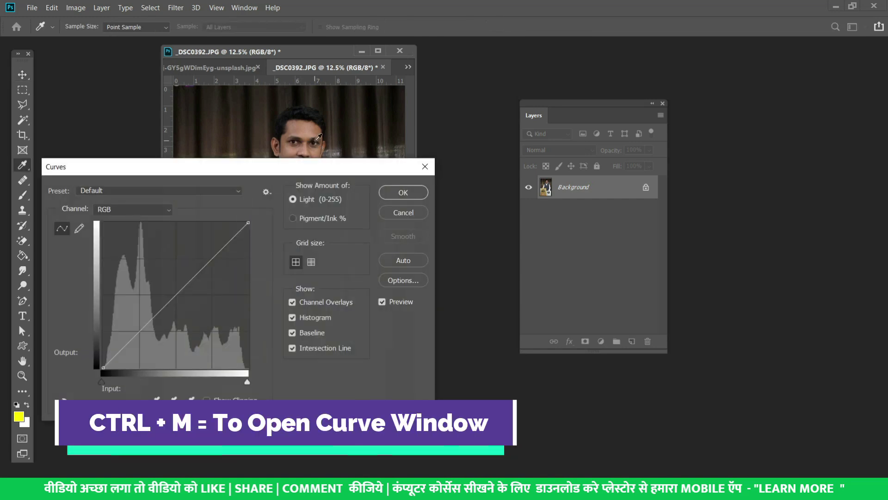
{"action": "left_click_drag", "start_coordinate": [250, 166], "coordinate": [581, 76]}
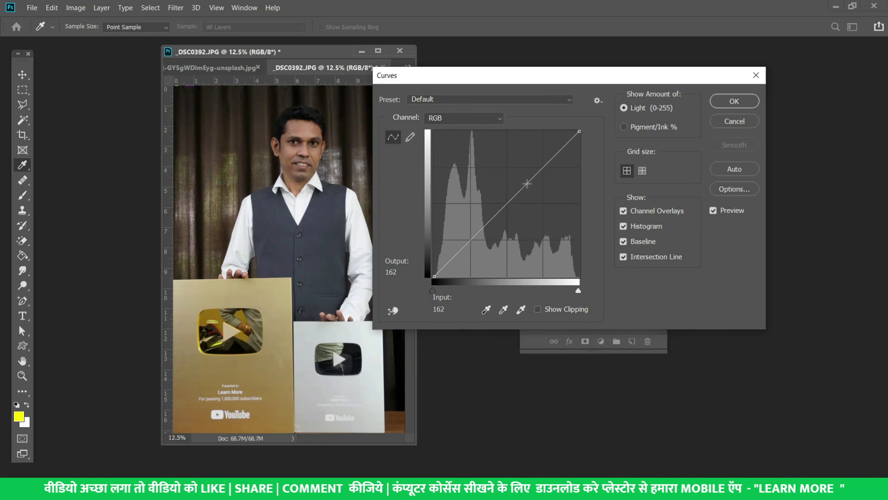
{"action": "left_click_drag", "start_coordinate": [527, 183], "coordinate": [521, 179]}
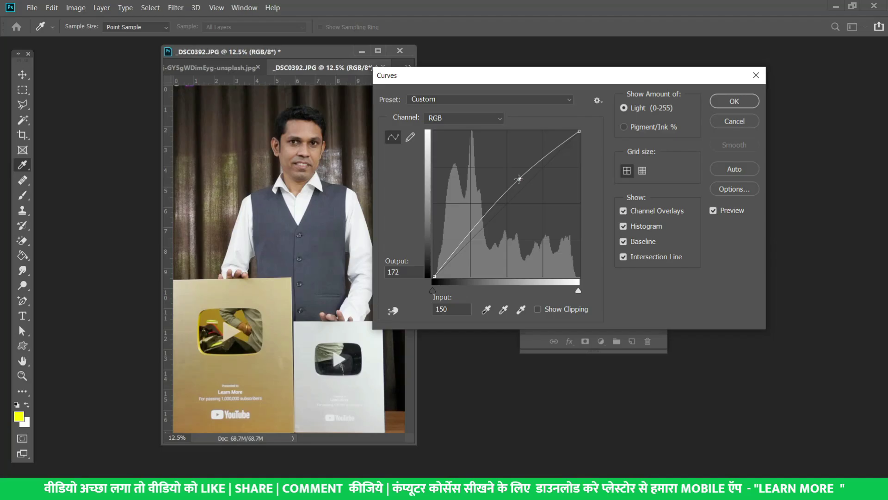
{"action": "left_click_drag", "start_coordinate": [519, 179], "coordinate": [505, 175]}
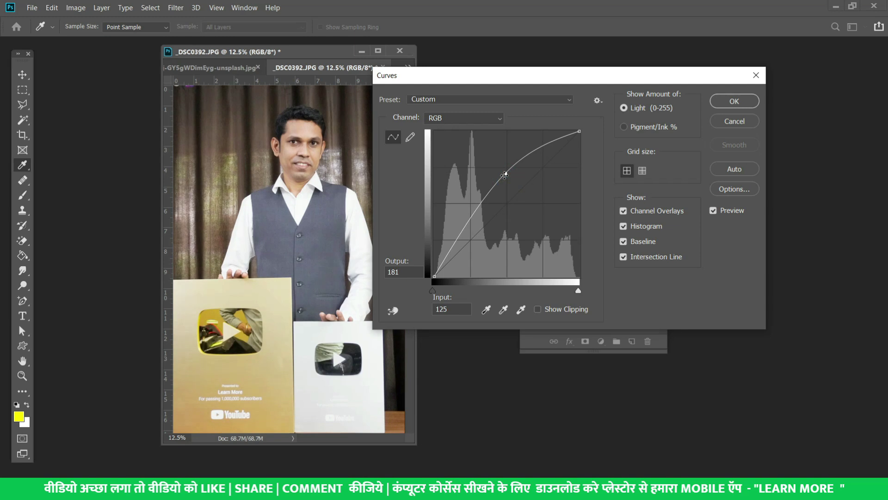
{"action": "left_click_drag", "start_coordinate": [505, 175], "coordinate": [502, 171]}
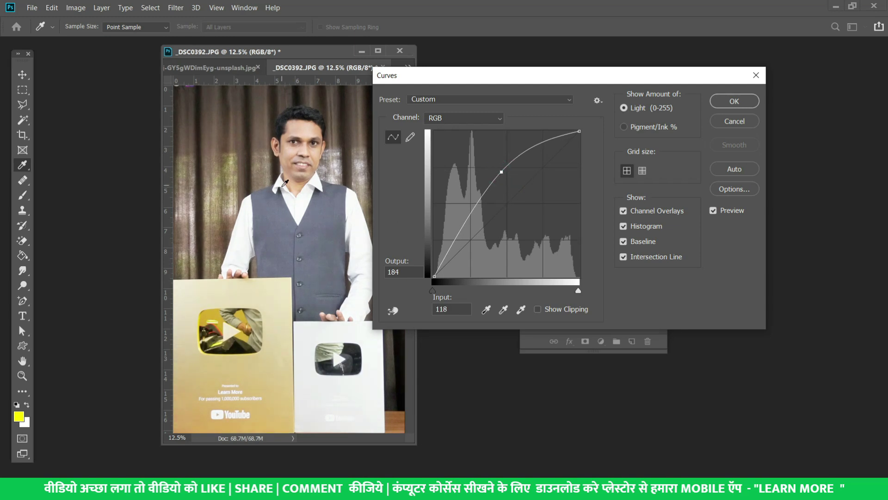
{"action": "left_click", "coordinate": [734, 101]}
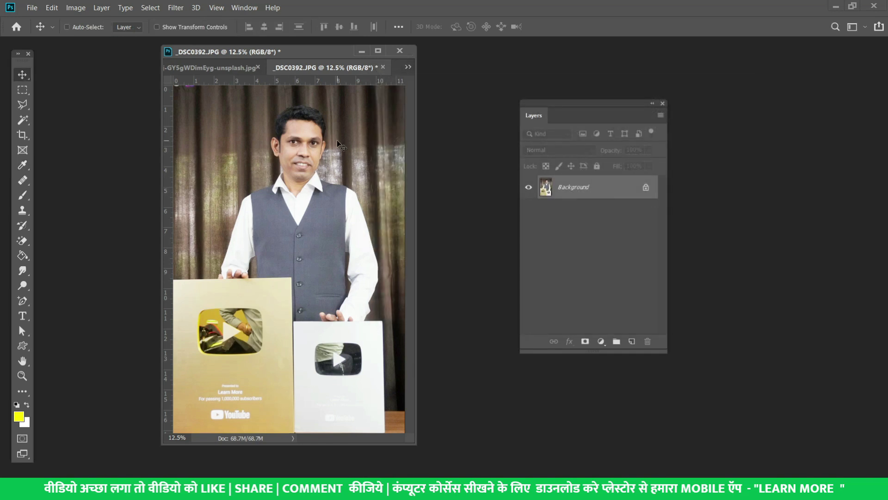
{"action": "key", "text": "ctrl+z"}
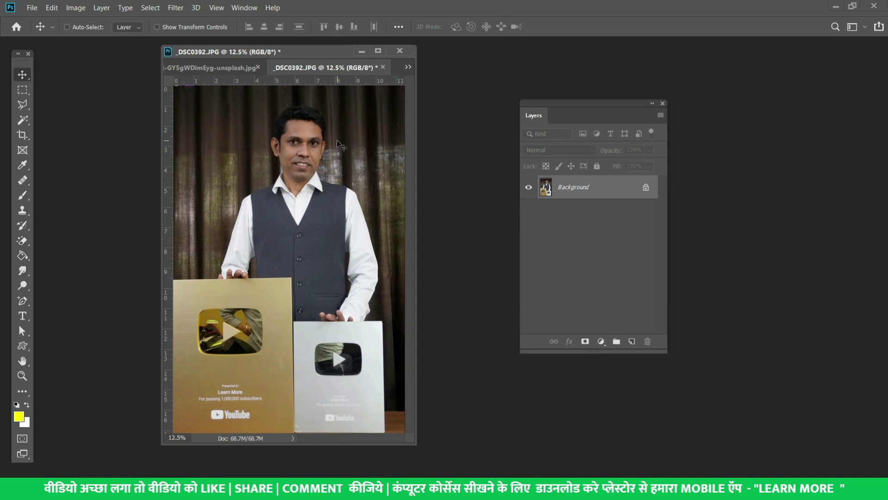
{"action": "key", "text": "ctrl+shift+z"}
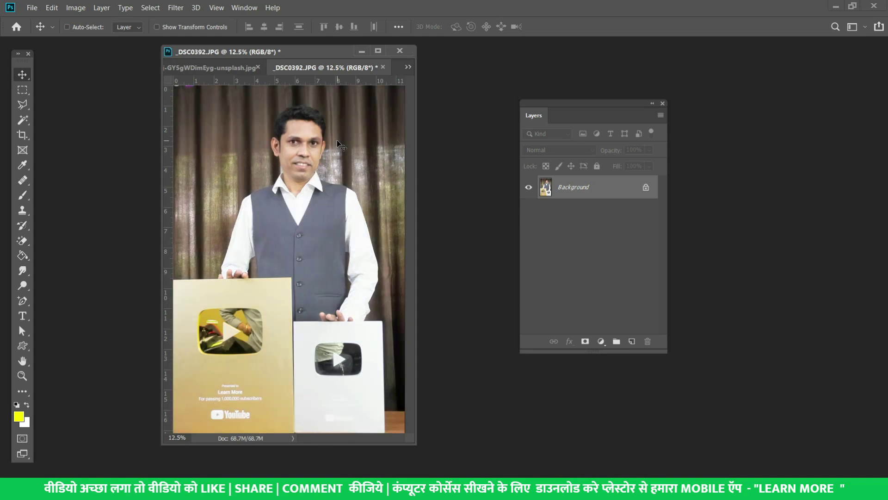
{"action": "key", "text": "ctrl+shift"}
{"action": "key", "text": "ctrl+z"}
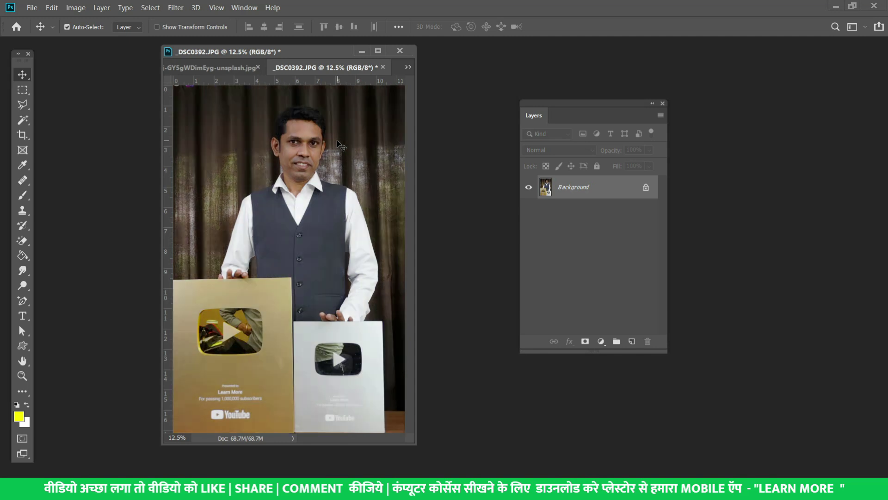
Brighten _DSC0392 by bowing the RGB curve's midpoint upward in Curves and applying it.
{"action": "key", "text": "ctrl+m"}
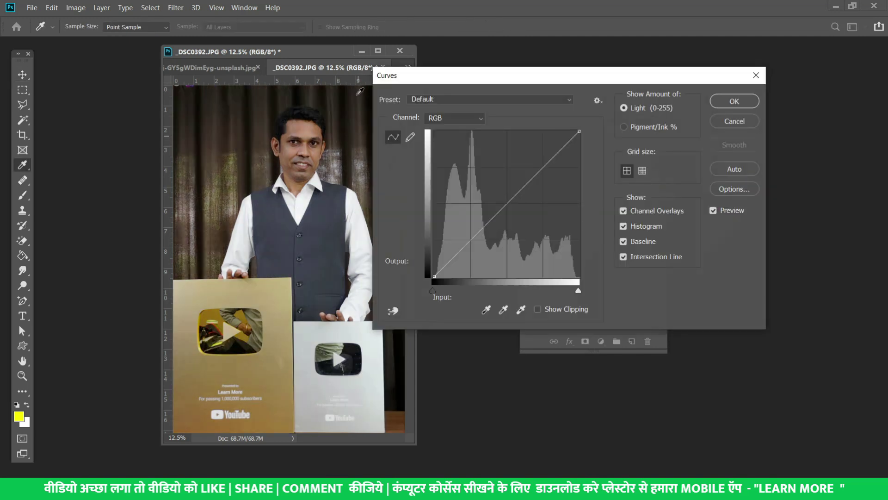
{"action": "left_click_drag", "start_coordinate": [531, 176], "coordinate": [515, 168]}
{"action": "left_click", "coordinate": [514, 167]}
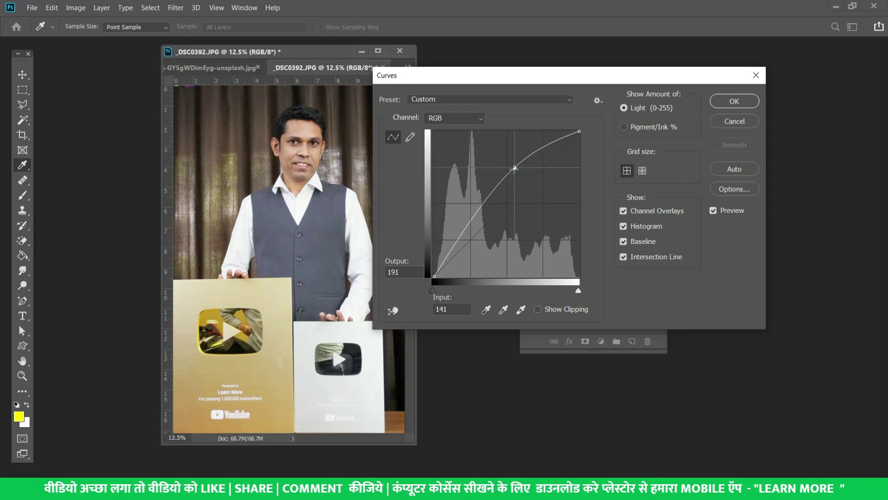
{"action": "left_click", "coordinate": [715, 107]}
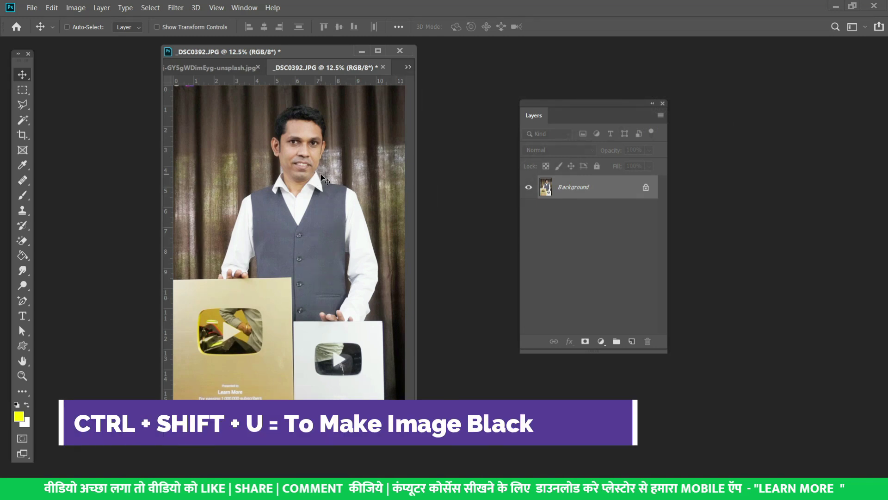
Desaturate _DSC0392 twice, undoing each time, then switch back to the jernej-graj portrait tab.
{"action": "key", "text": "ctrl+shift+u"}
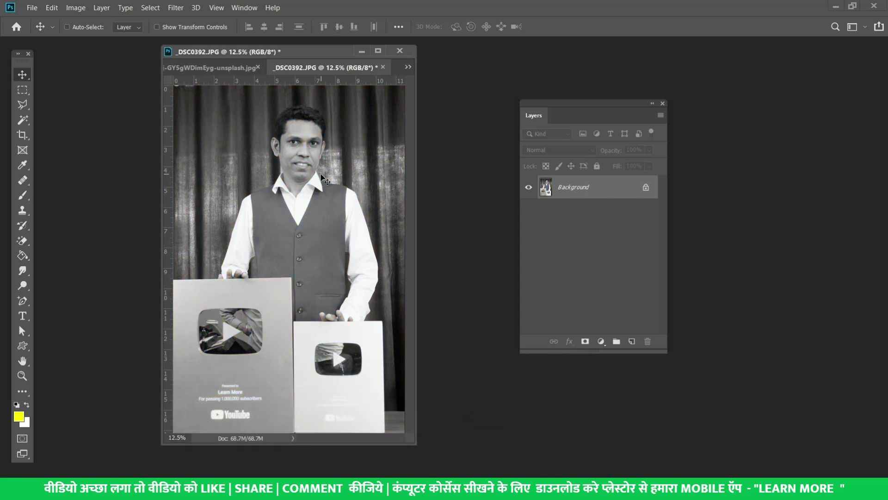
{"action": "key", "text": "ctrl+z"}
{"action": "key", "text": "ctrl+shift+u"}
{"action": "key", "text": "ctrl+z"}
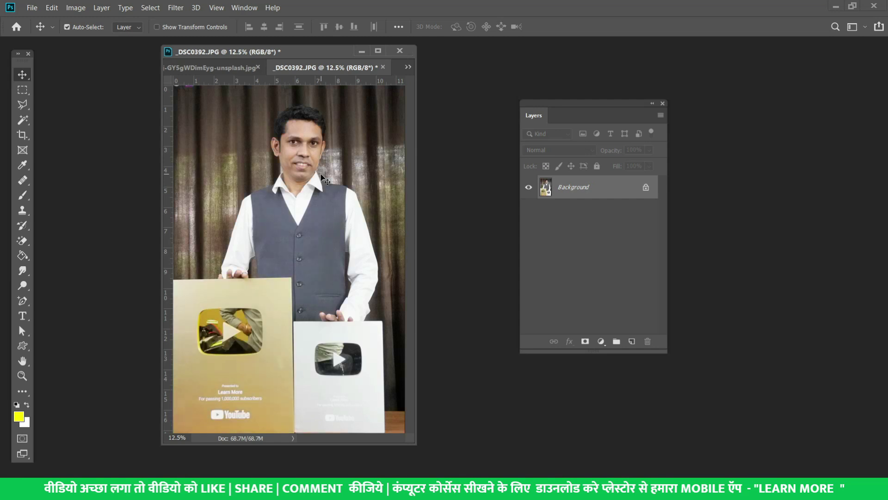
{"action": "left_click", "coordinate": [220, 68]}
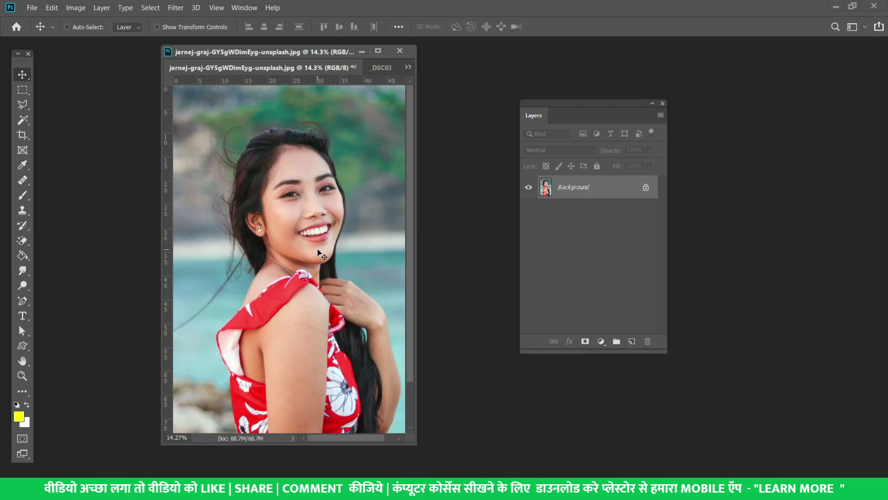
Open Hue/Saturation, move the dialog aside, and drag Hue toward pink and magenta.
{"action": "key", "text": "ctrl+u"}
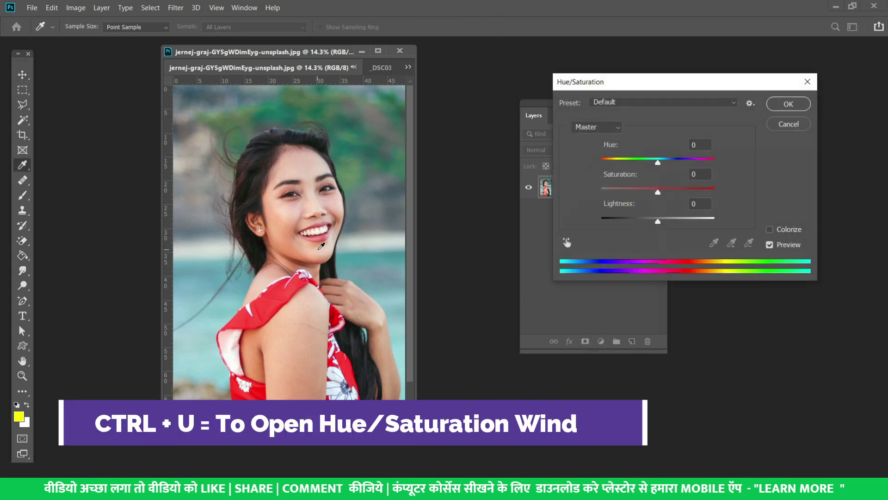
{"action": "left_click_drag", "start_coordinate": [600, 88], "coordinate": [480, 59]}
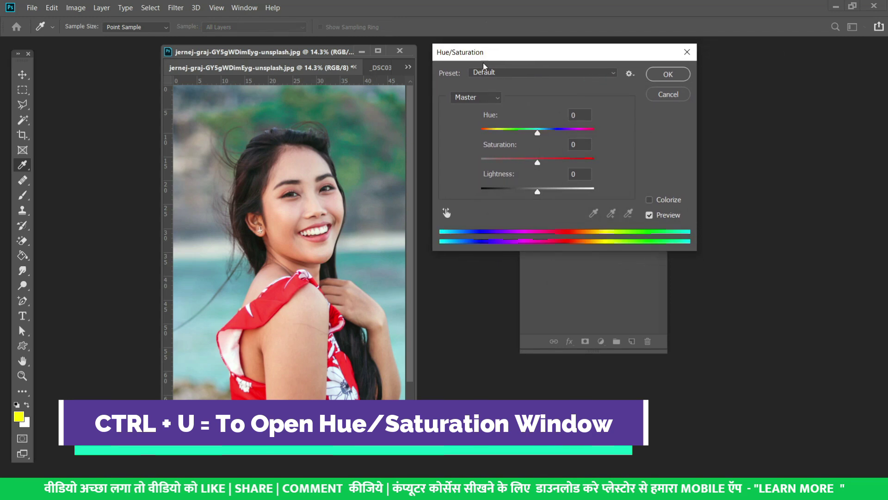
{"action": "left_click", "coordinate": [536, 135]}
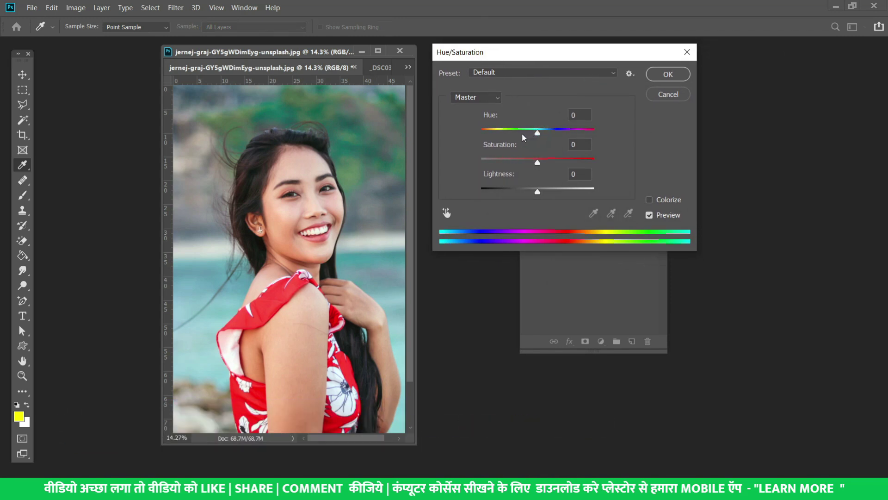
{"action": "mouse_move", "coordinate": [532, 135]}
{"action": "left_mouse_down"}
{"action": "mouse_move", "coordinate": [508, 134]}
{"action": "mouse_move", "coordinate": [558, 133]}
{"action": "mouse_move", "coordinate": [529, 133]}
{"action": "mouse_move", "coordinate": [511, 166]}
{"action": "mouse_move", "coordinate": [529, 165]}
{"action": "mouse_move", "coordinate": [512, 170]}
{"action": "left_mouse_up"}
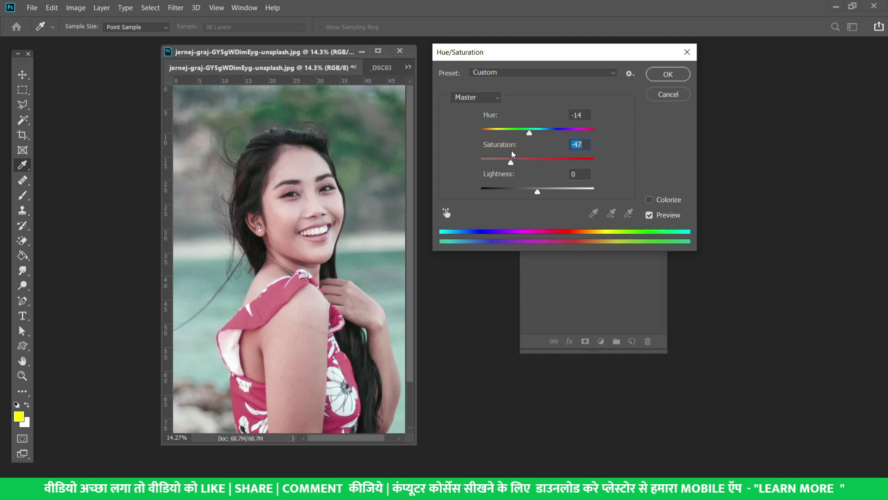
{"action": "mouse_move", "coordinate": [529, 134]}
{"action": "left_mouse_down"}
{"action": "mouse_move", "coordinate": [518, 134]}
{"action": "mouse_move", "coordinate": [547, 134]}
{"action": "left_mouse_up"}
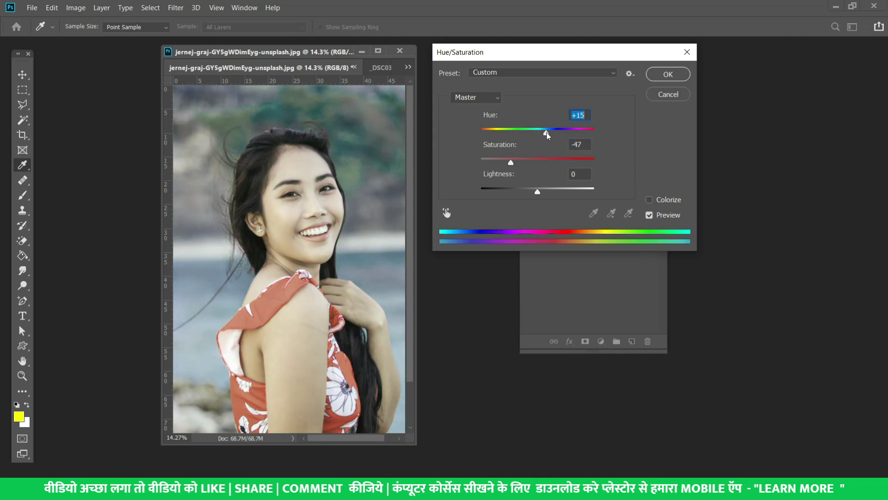
Cancel, reopen Hue/Saturation and set Hue to +18 so the dress turns orange-red.
{"action": "left_click", "coordinate": [673, 96]}
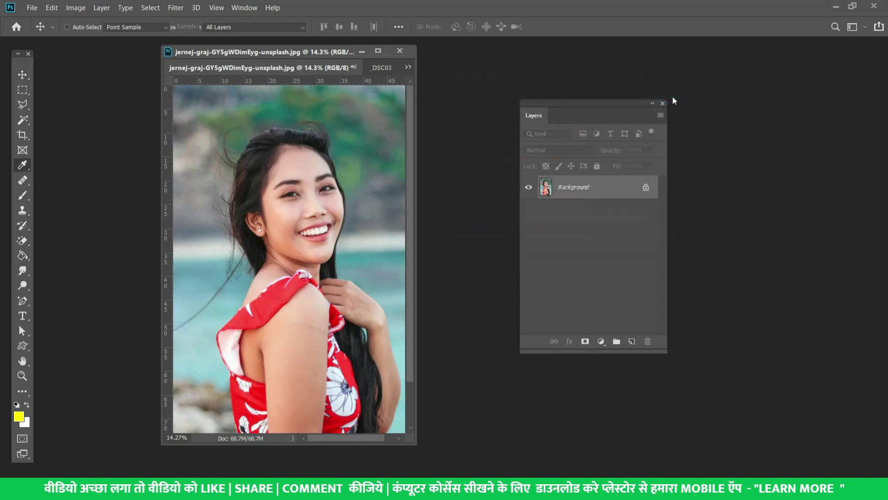
{"action": "key", "text": "ctrl+u"}
{"action": "left_click_drag", "start_coordinate": [535, 133], "coordinate": [556, 134]}
Cancel the hue shift, then desaturate the portrait and undo it.
{"action": "left_click", "coordinate": [668, 94]}
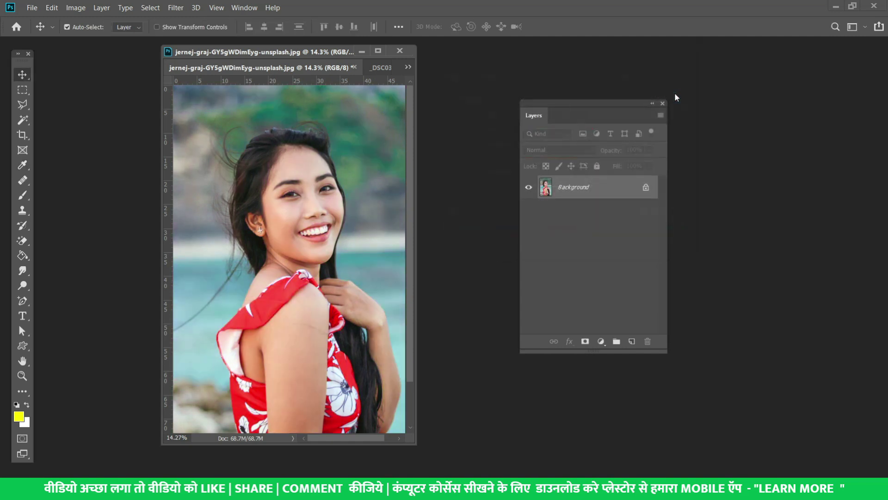
{"action": "key", "text": "ctrl"}
{"action": "key", "text": "ctrl+shift+u"}
{"action": "key", "text": "ctrl+z"}
Invert the portrait's colours to a negative and restore them, twice, with Ctrl+I.
{"action": "key", "text": "alt+Tab"}
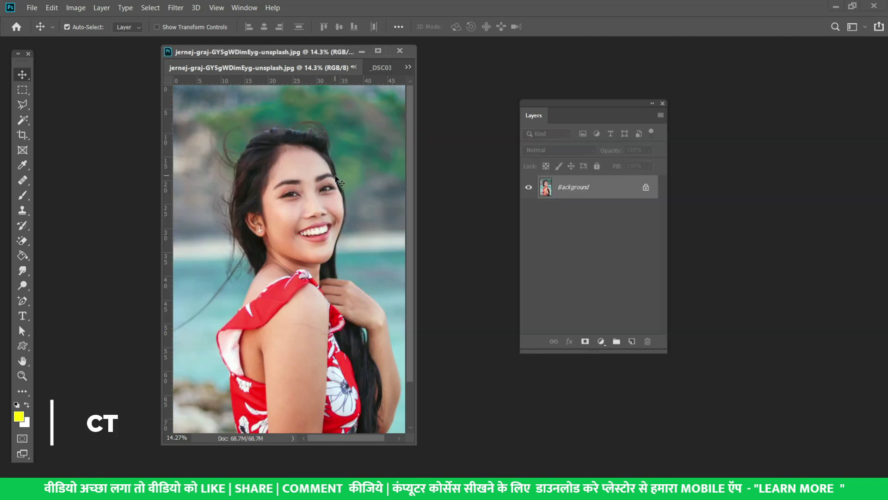
{"action": "key", "text": "ctrl+i"}
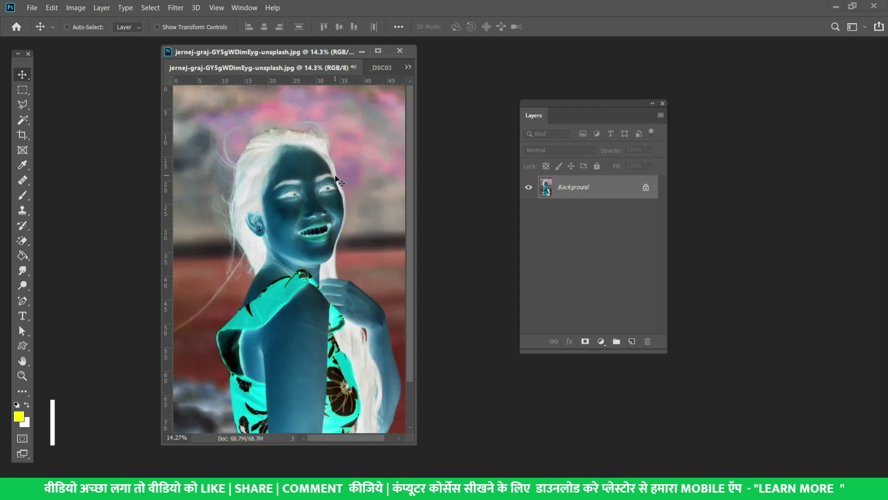
{"action": "key", "text": "ctrl+i"}
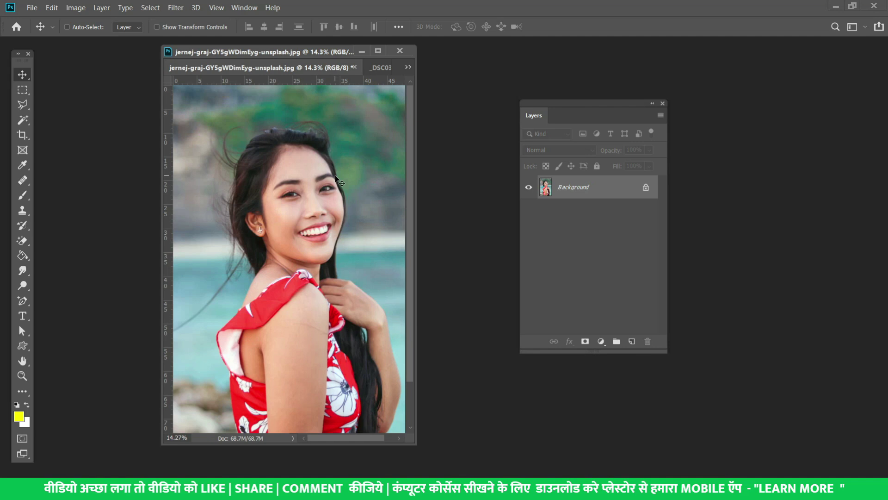
{"action": "key", "text": "ctrl+i"}
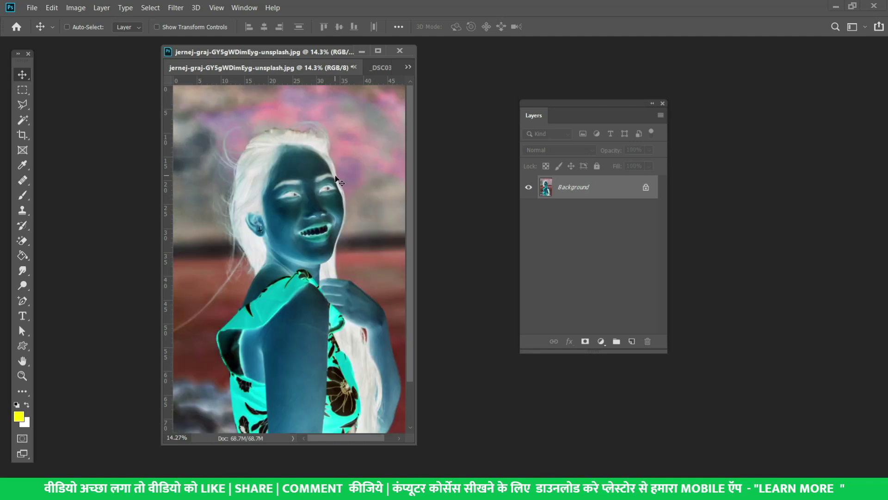
{"action": "key", "text": "ctrl+i"}
{"action": "key", "text": "ctrl+i"}
{"action": "key", "text": "ctrl+i"}
{"action": "key", "text": "ctrl+i"}
{"action": "key", "text": "ctrl+i"}
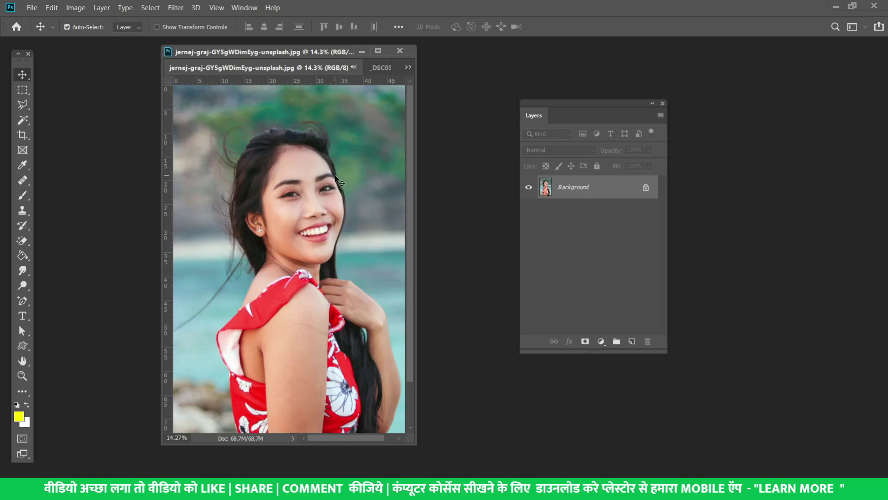
{"action": "key", "text": "ctrl"}
Save the beach portrait as JPEG and close the JPEG Options dialog.
{"action": "key", "text": "ctrl+s"}
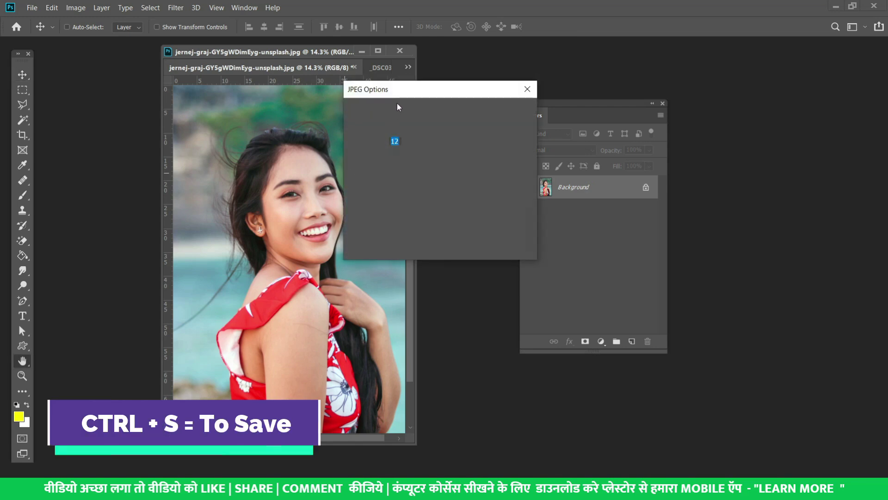
{"action": "left_click", "coordinate": [527, 87]}
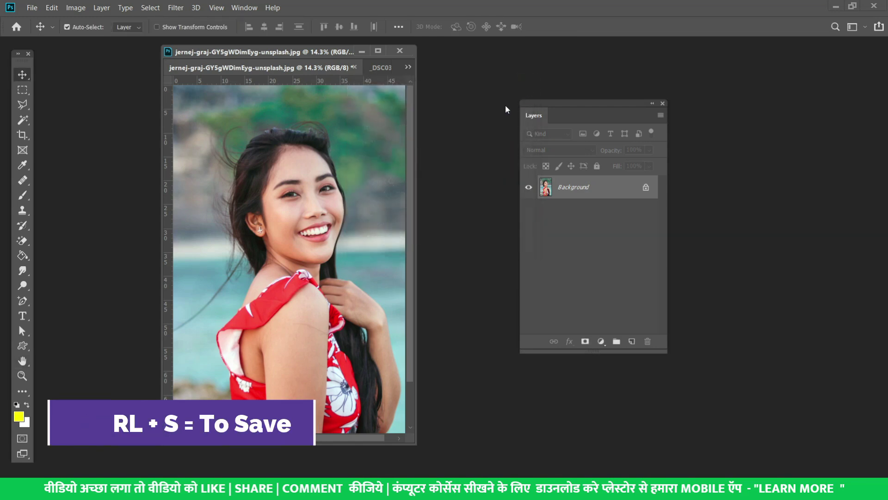
{"action": "key", "text": "ctrl"}
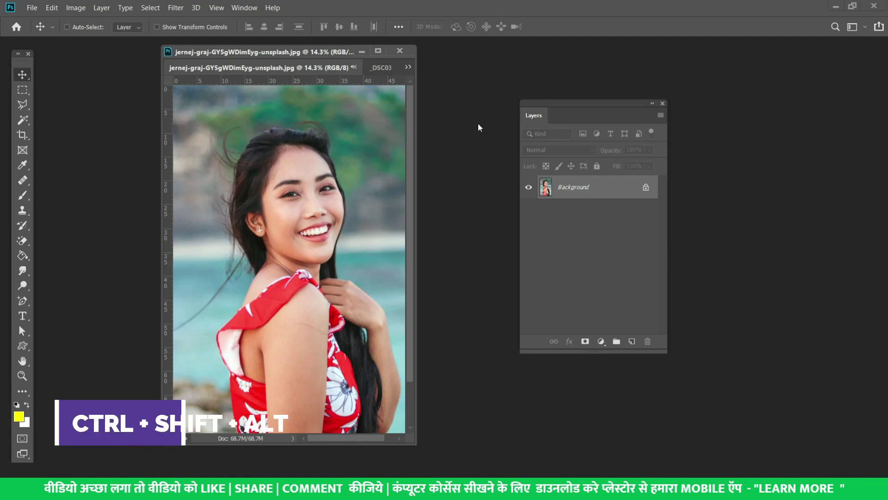
Check Save for Web keeping JPEG as the format, then open Passport size.jpg.
{"action": "key", "text": "ctrl+shift+alt+s"}
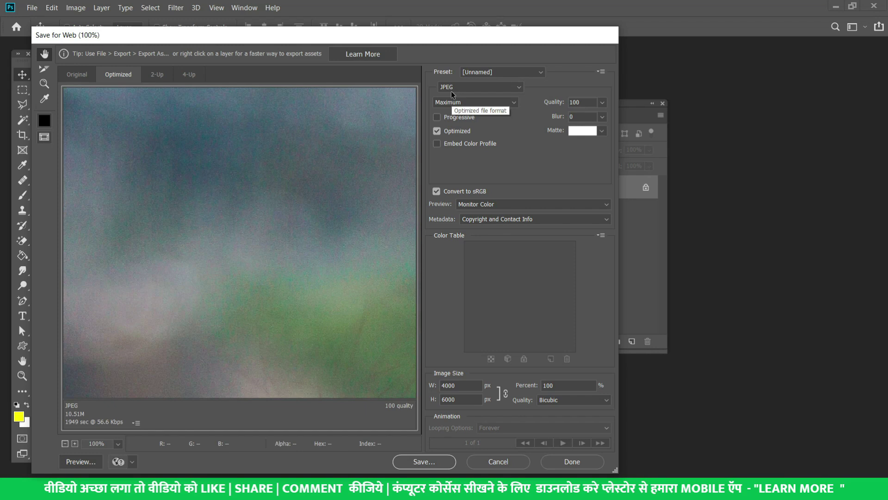
{"action": "left_click", "coordinate": [492, 88]}
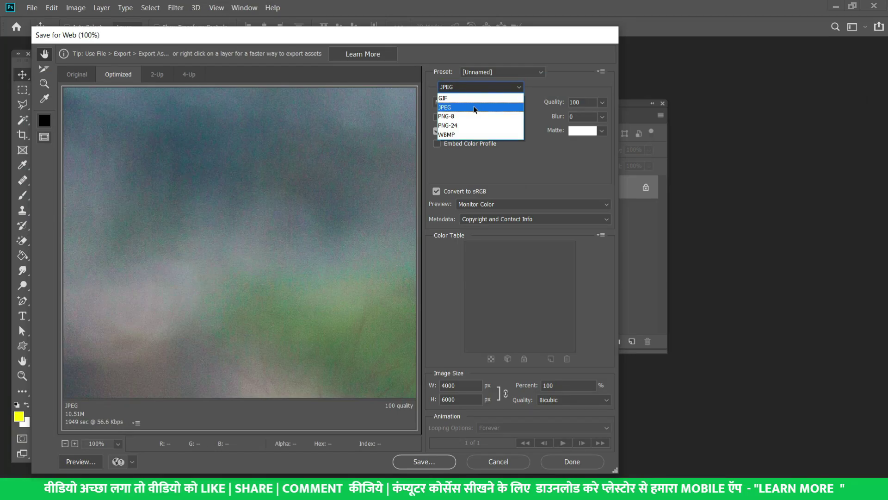
{"action": "left_click", "coordinate": [475, 109]}
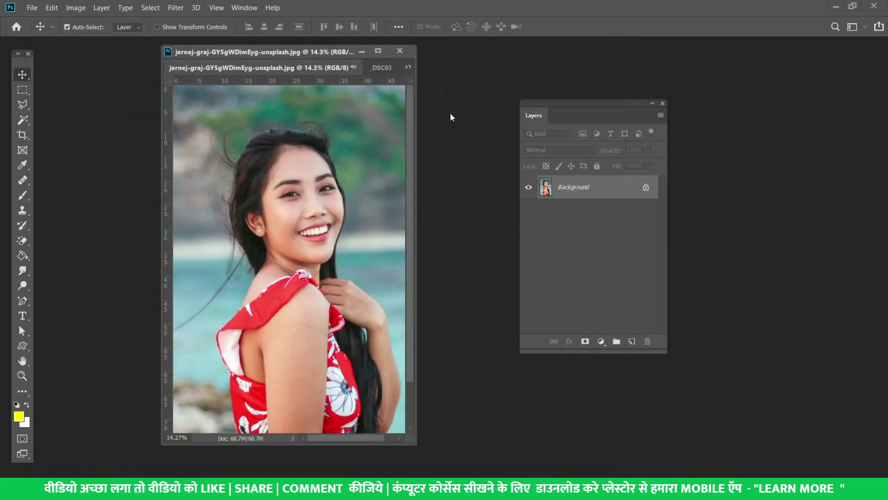
{"action": "key", "text": "ctrl+o"}
Float Passport size.jpg in its own window and preview it in Save for Web at JPEG quality 11 (about 49K).
{"action": "double_click", "coordinate": [580, 244]}
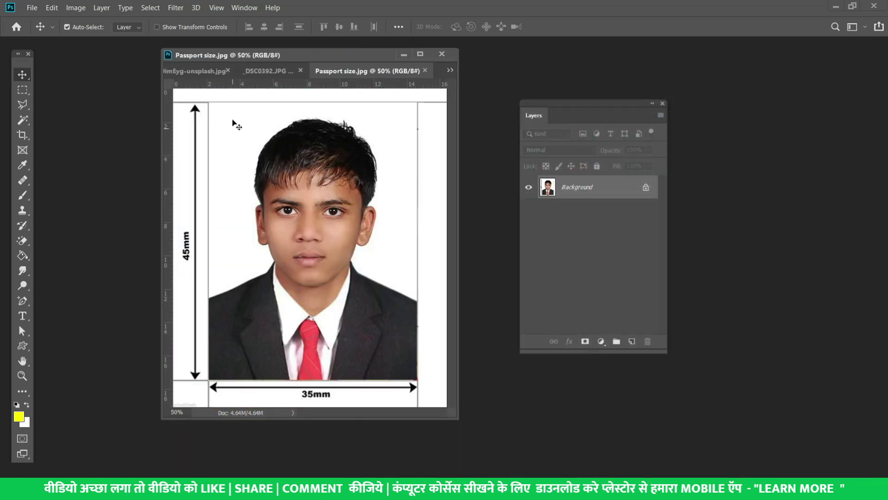
{"action": "mouse_move", "coordinate": [324, 74]}
{"action": "left_mouse_down"}
{"action": "mouse_move", "coordinate": [277, 140]}
{"action": "mouse_move", "coordinate": [260, 123]}
{"action": "left_mouse_up"}
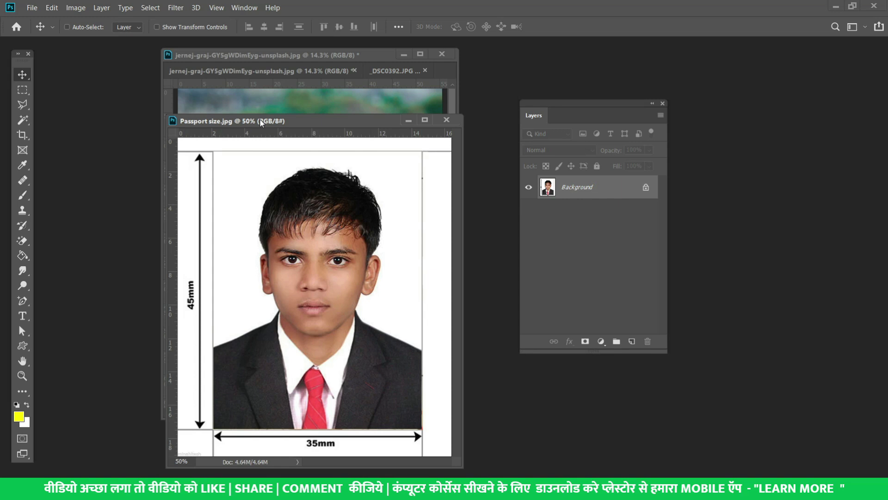
{"action": "key", "text": "ctrl+alt+shift+s"}
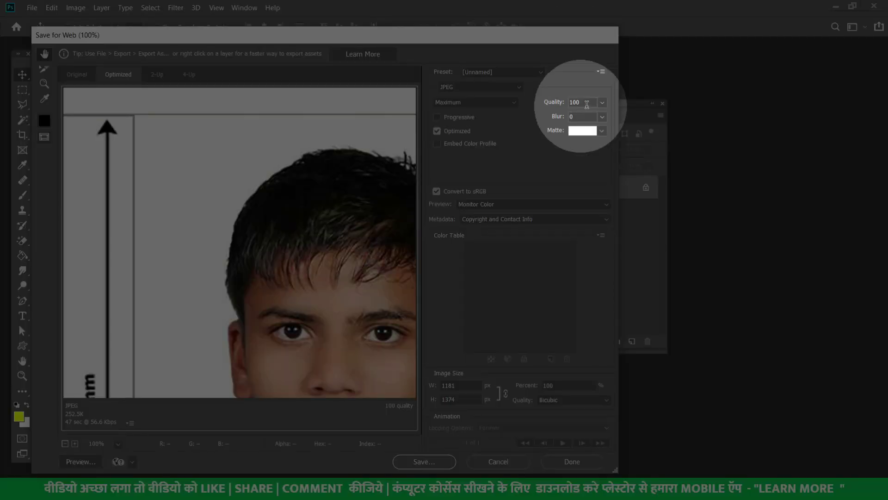
{"action": "left_click", "coordinate": [600, 102]}
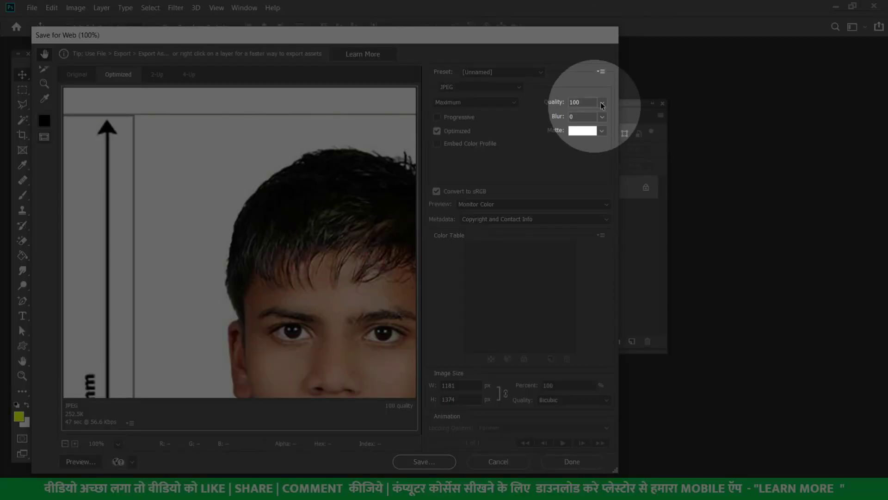
{"action": "left_click_drag", "start_coordinate": [603, 118], "coordinate": [557, 119]}
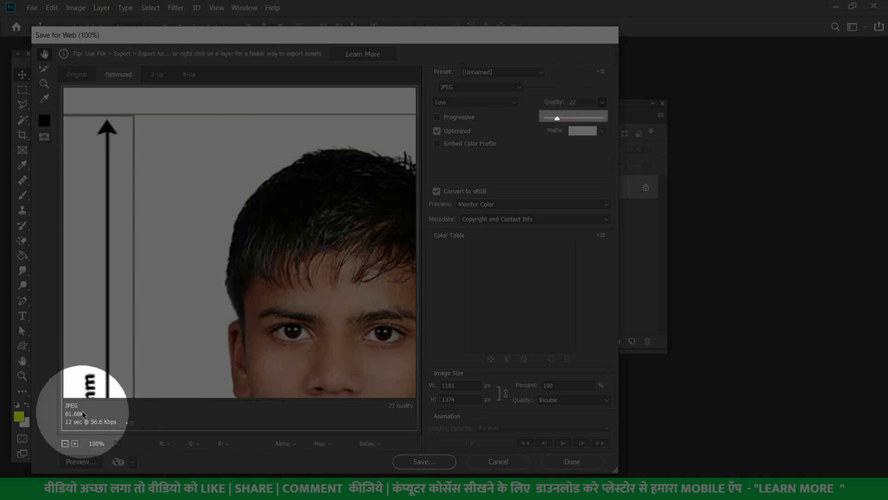
{"action": "left_click", "coordinate": [551, 117]}
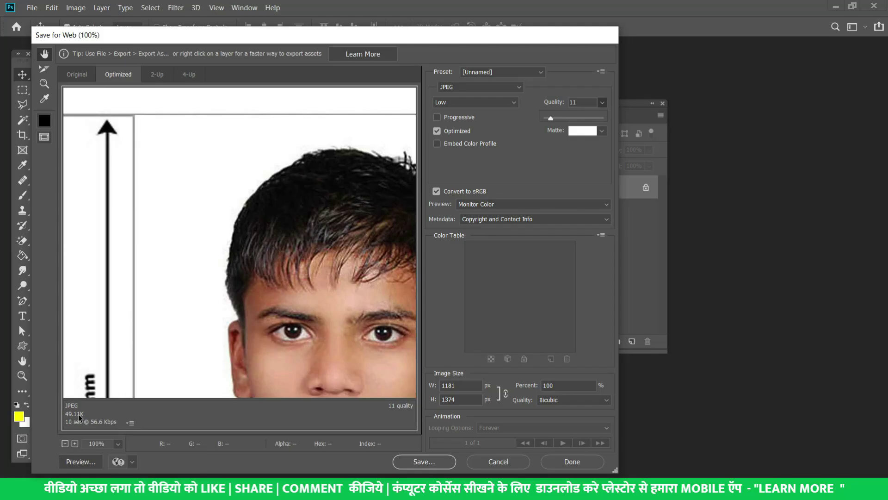
{"action": "left_click", "coordinate": [350, 253]}
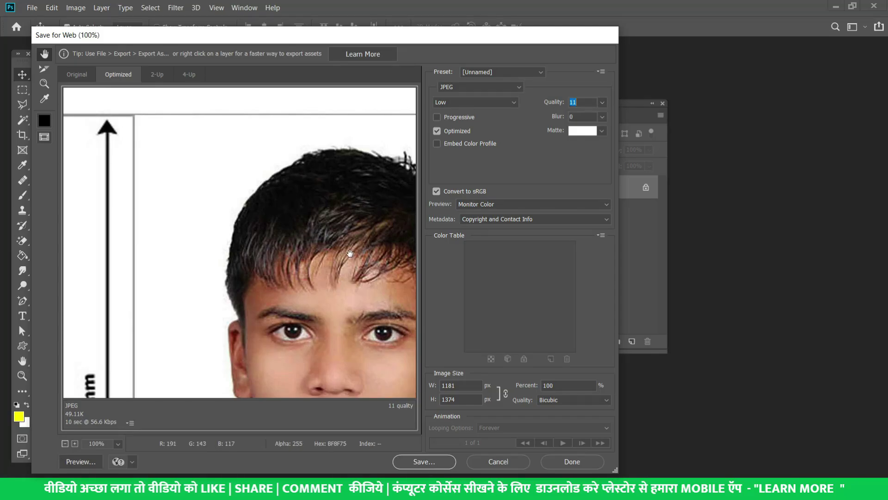
{"action": "left_click", "coordinate": [499, 462]}
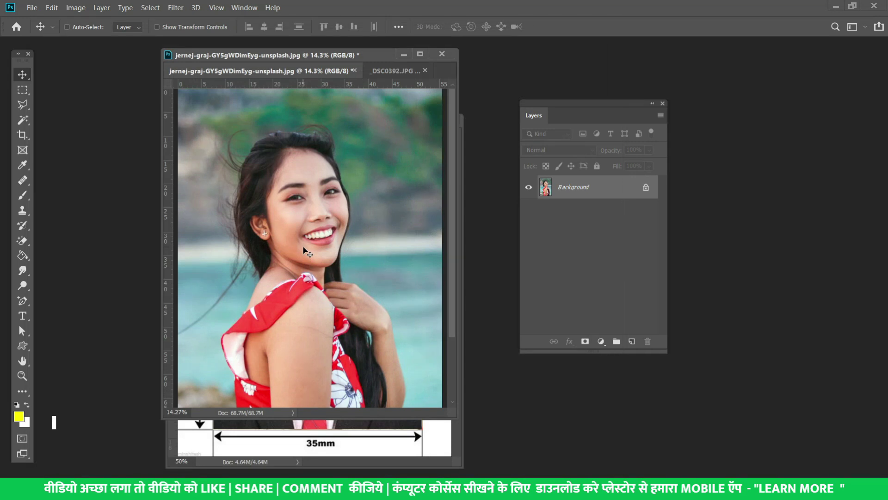
Check the beach portrait's Save As dialog, keep JPEG as the file type, and dismiss it.
{"action": "key", "text": "ctrl+shift+s"}
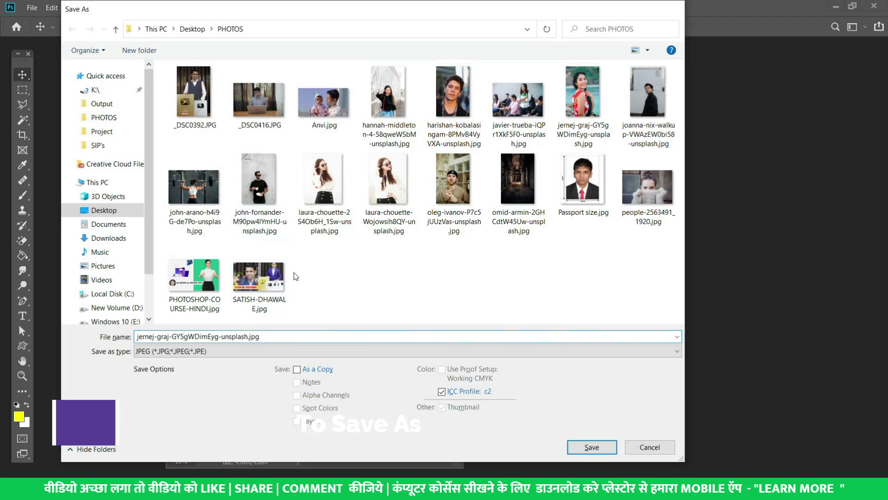
{"action": "key", "text": "Escape"}
{"action": "key", "text": "ctrl"}
{"action": "key", "text": "ctrl+shift+s"}
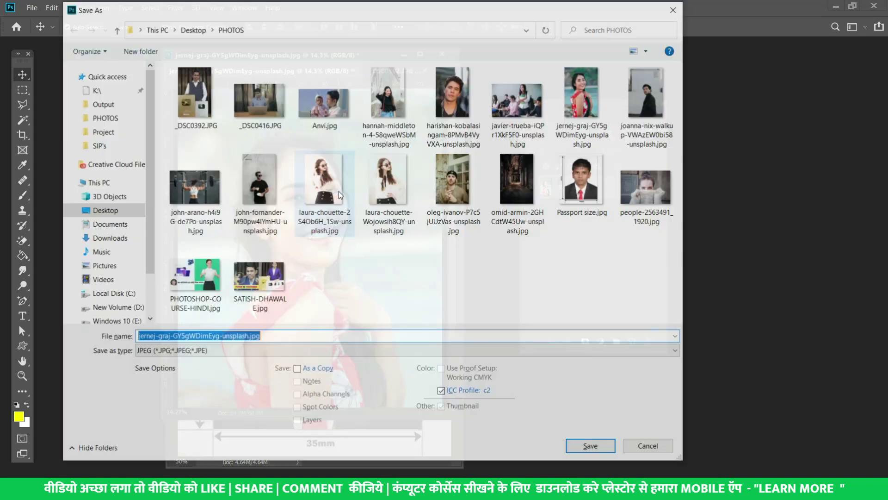
{"action": "left_click", "coordinate": [209, 355]}
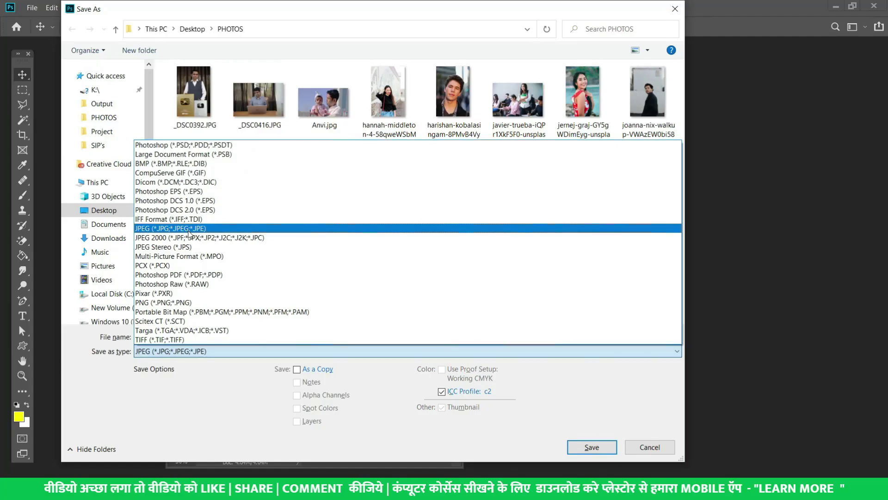
{"action": "left_click", "coordinate": [189, 229]}
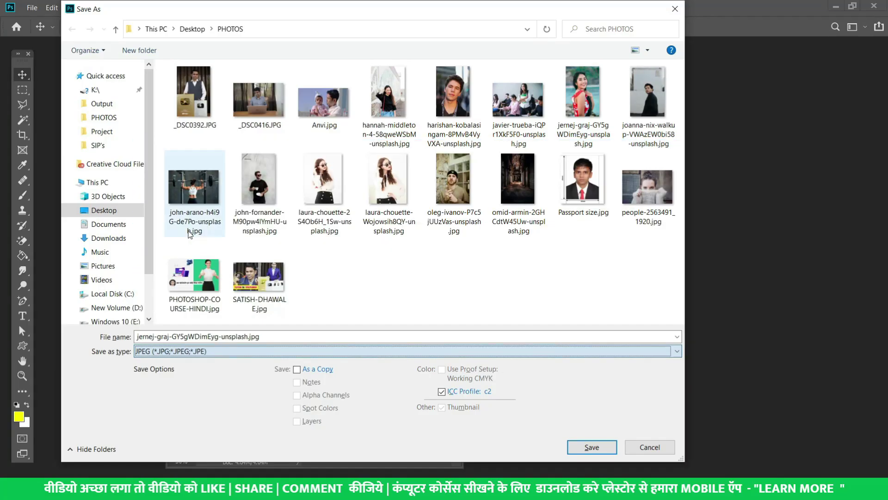
{"action": "key", "text": "Return"}
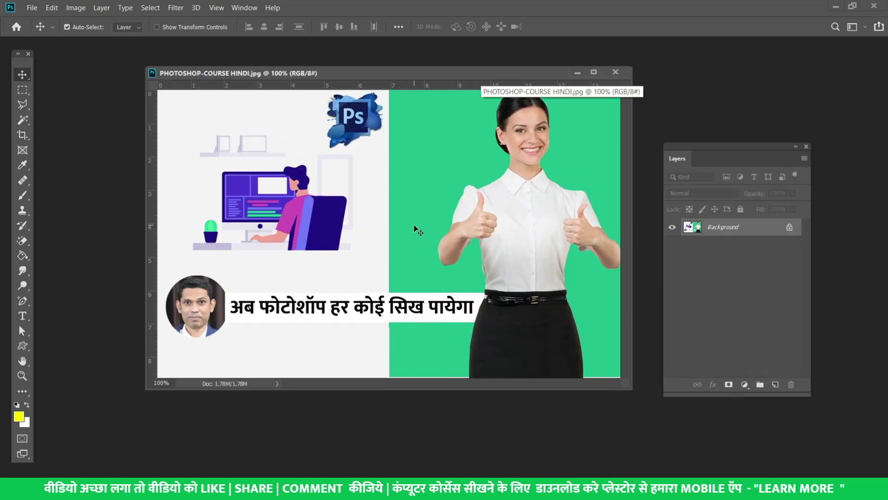
Select a thin strip along the banner's bottom edge and fill it yellow, briefly trying white.
{"action": "left_click", "coordinate": [22, 90]}
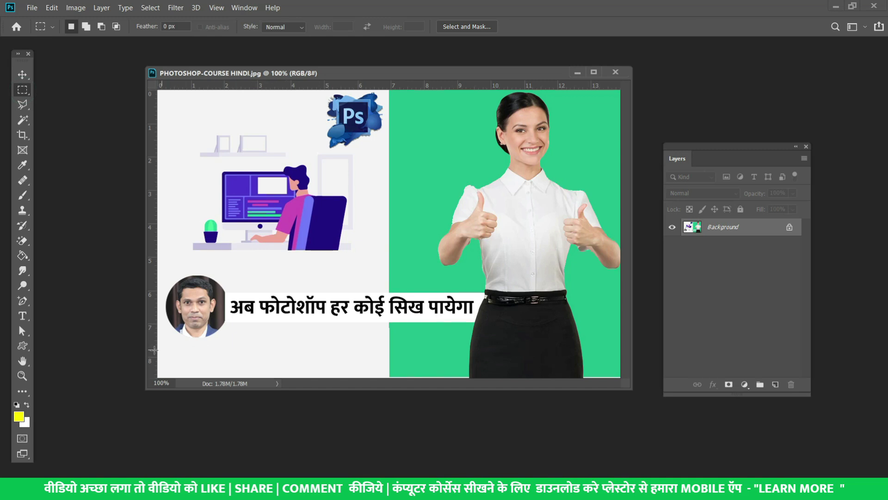
{"action": "left_click_drag", "start_coordinate": [160, 349], "coordinate": [626, 370]}
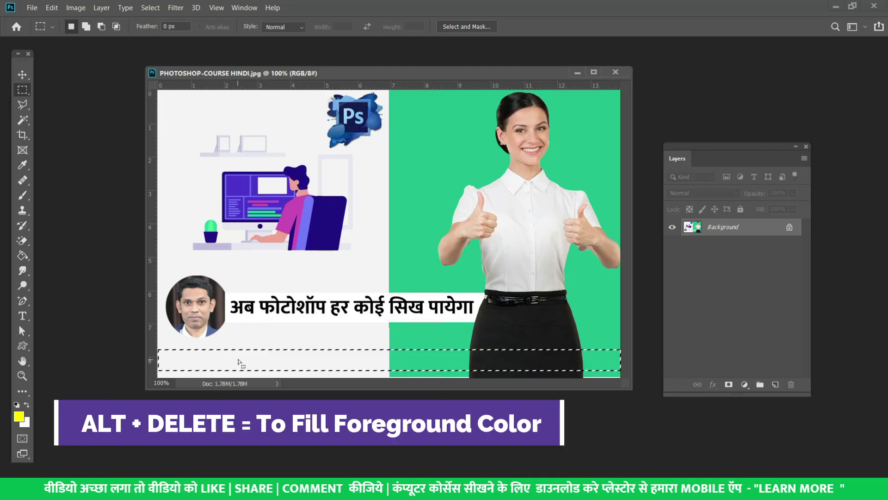
{"action": "key", "text": "alt+Delete"}
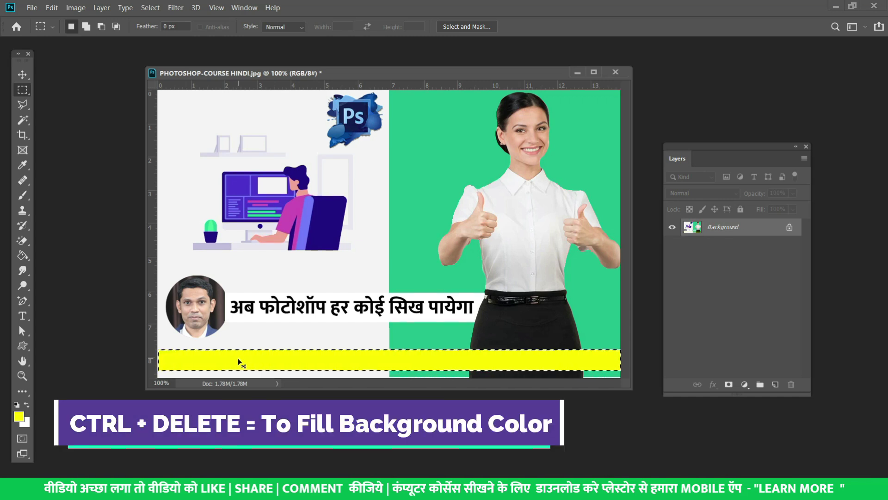
{"action": "key", "text": "ctrl+Delete"}
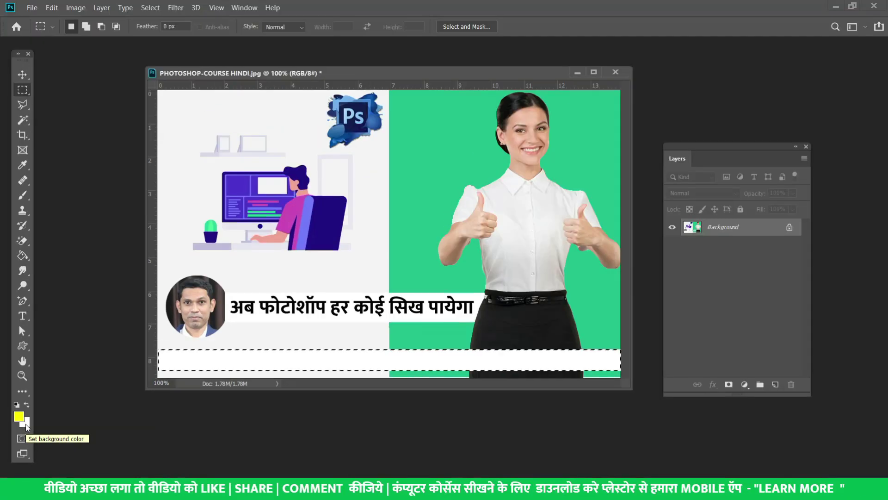
{"action": "key", "text": "alt+Delete"}
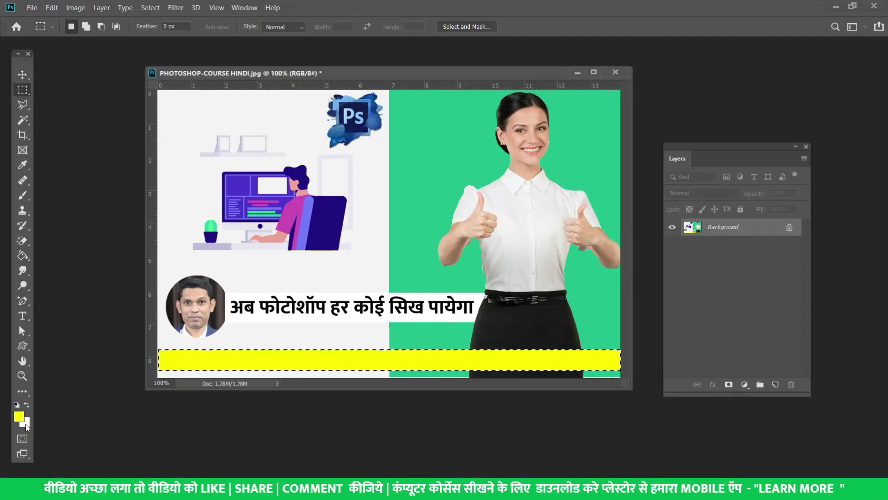
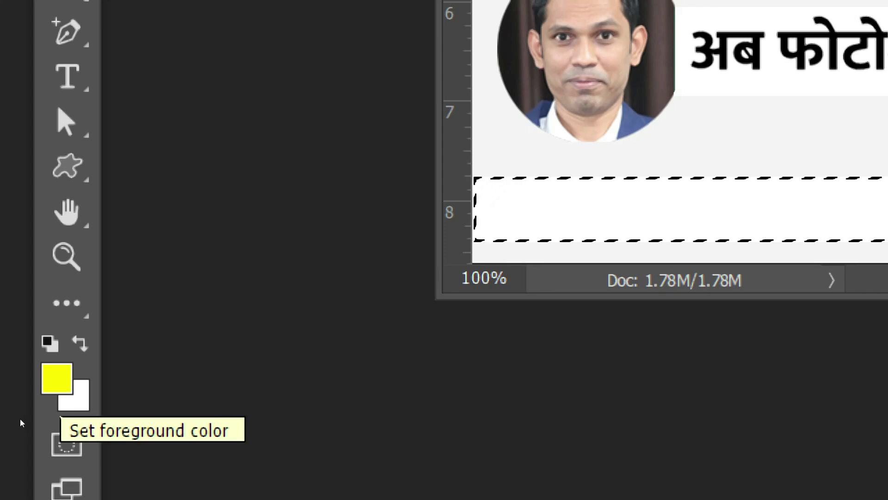
Fill the bottom selection strip yellow, then refill it white, leaving white as foreground.
{"action": "key", "text": "x"}
{"action": "key", "text": "x"}
{"action": "key", "text": "x"}
{"action": "key", "text": "x"}
{"action": "key", "text": "x"}
{"action": "key", "text": "x"}
{"action": "key", "text": "x"}
{"action": "key", "text": "x"}
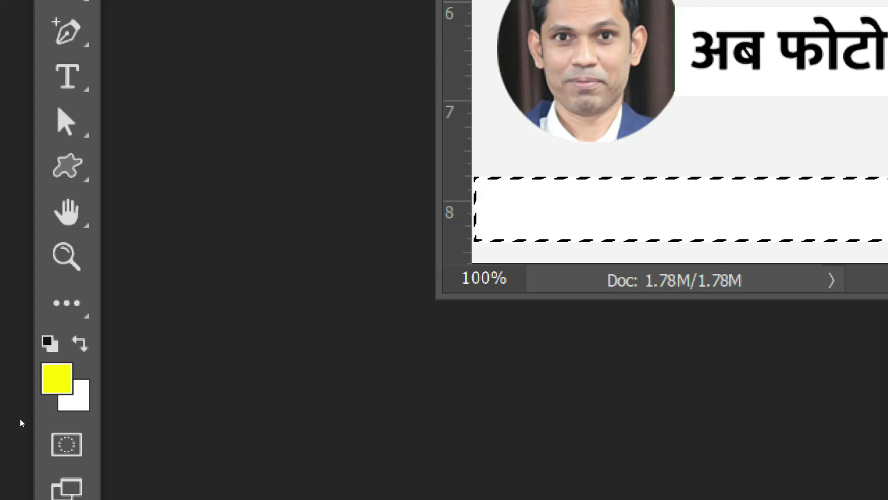
{"action": "key", "text": "x"}
{"action": "key", "text": "x"}
{"action": "key", "text": "x"}
{"action": "key", "text": "x"}
{"action": "key", "text": "x"}
{"action": "key", "text": "x"}
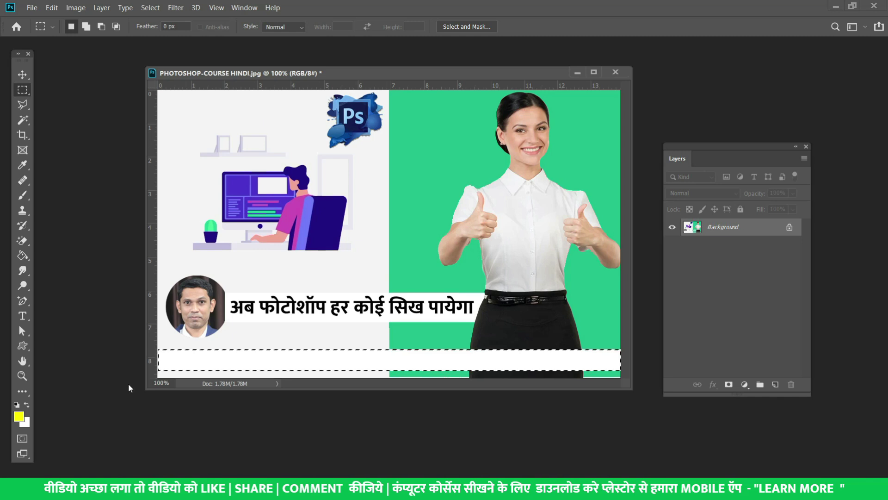
{"action": "key", "text": "alt+BackSpace"}
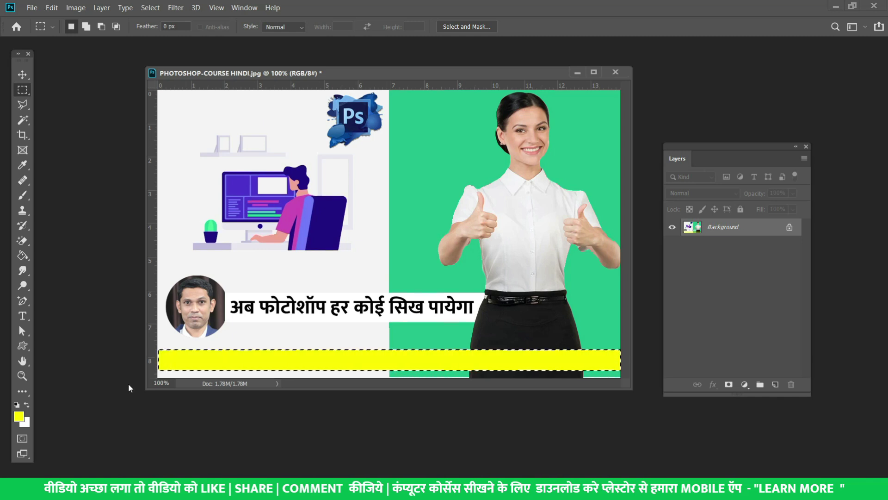
{"action": "key", "text": "x"}
{"action": "key", "text": "alt+BackSpace"}
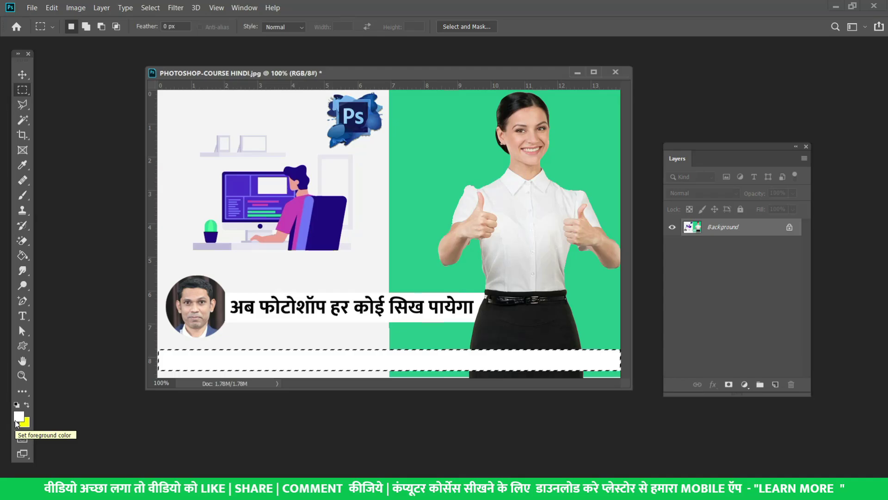
{"action": "key", "text": "alt+Tab"}
{"action": "key", "text": "Escape"}
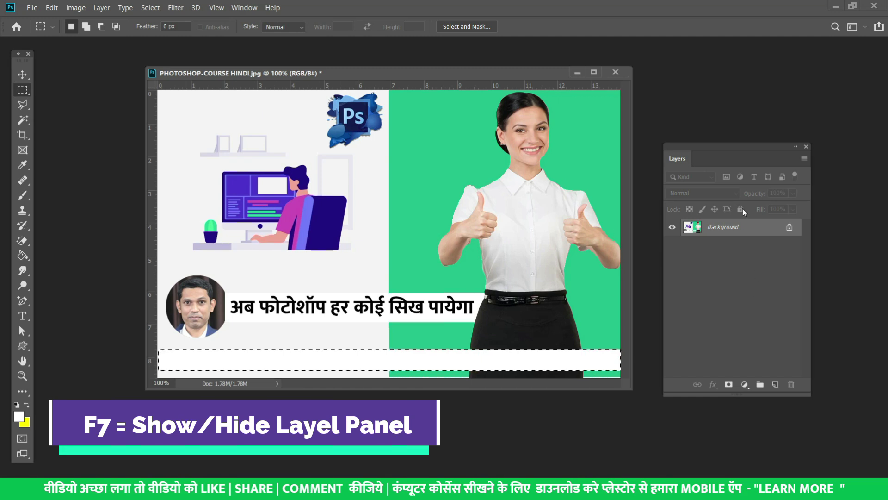
{"action": "key", "text": "F7"}
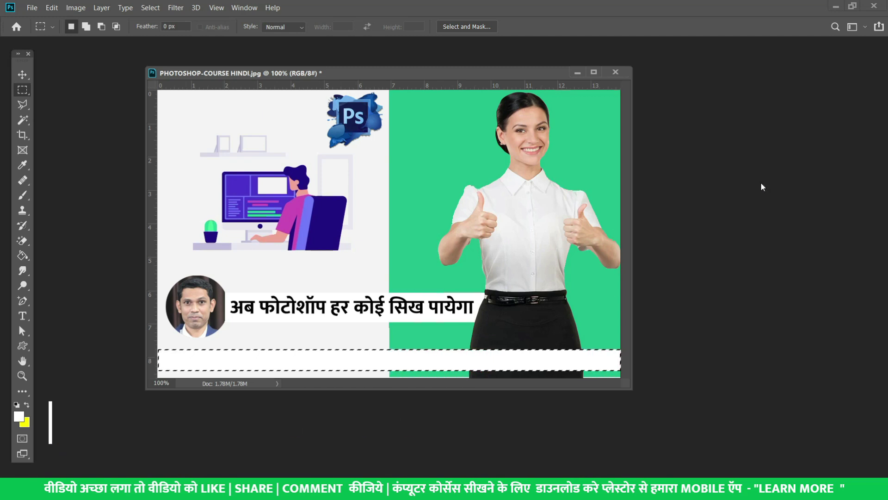
{"action": "key", "text": "F7"}
{"action": "key", "text": "F7"}
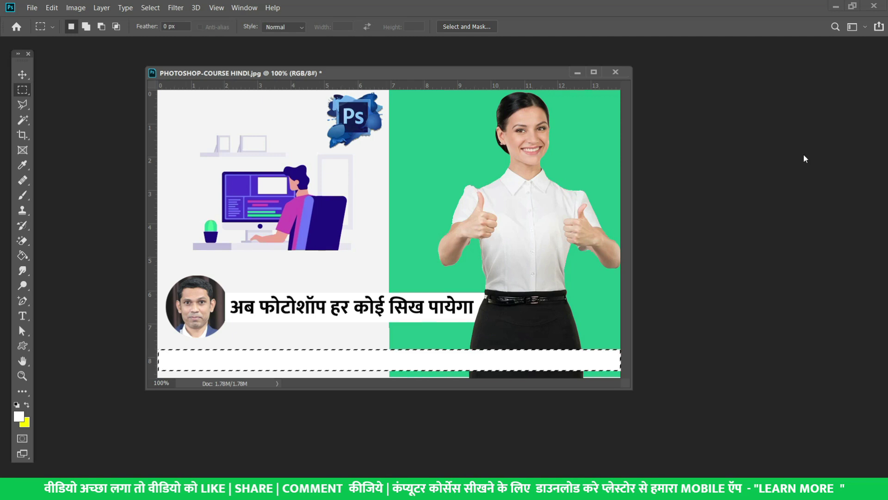
{"action": "key", "text": "F7"}
{"action": "key", "text": "F7"}
{"action": "key", "text": "F7"}
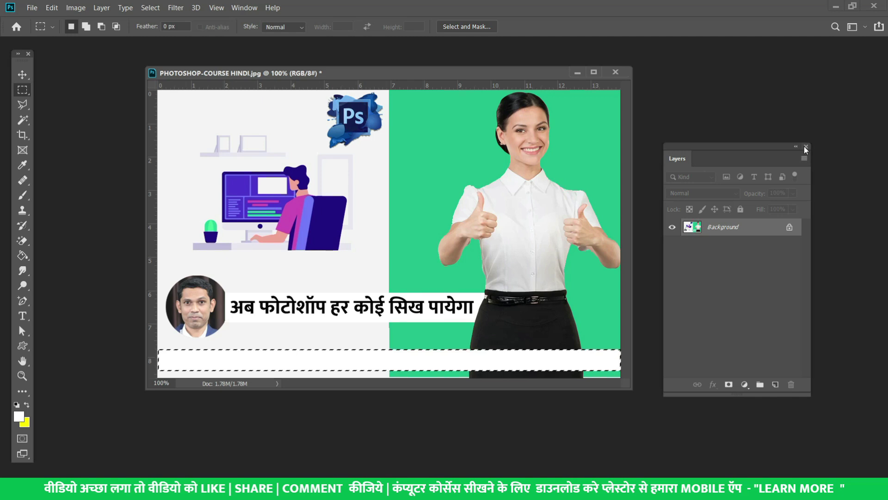
{"action": "key", "text": "alt+Tab"}
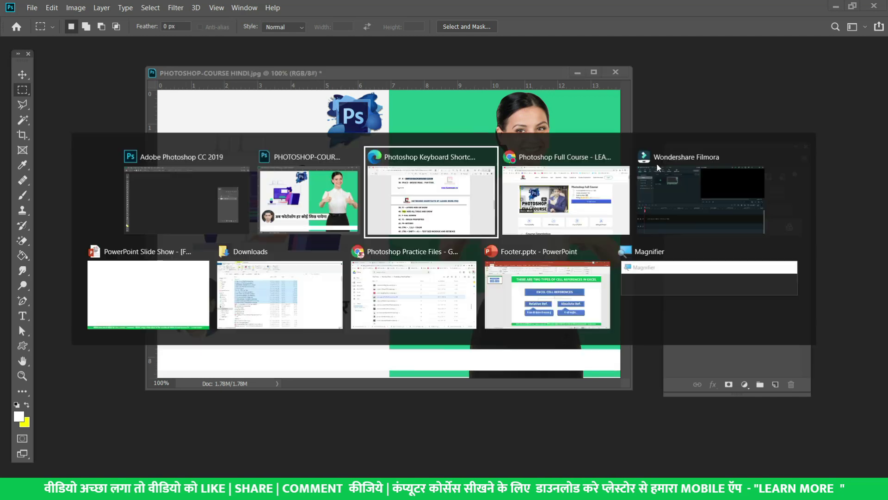
{"action": "left_click", "coordinate": [538, 207]}
{"action": "scroll", "coordinate": [464, 209], "scroll_direction": "down", "scroll_amount": 1}
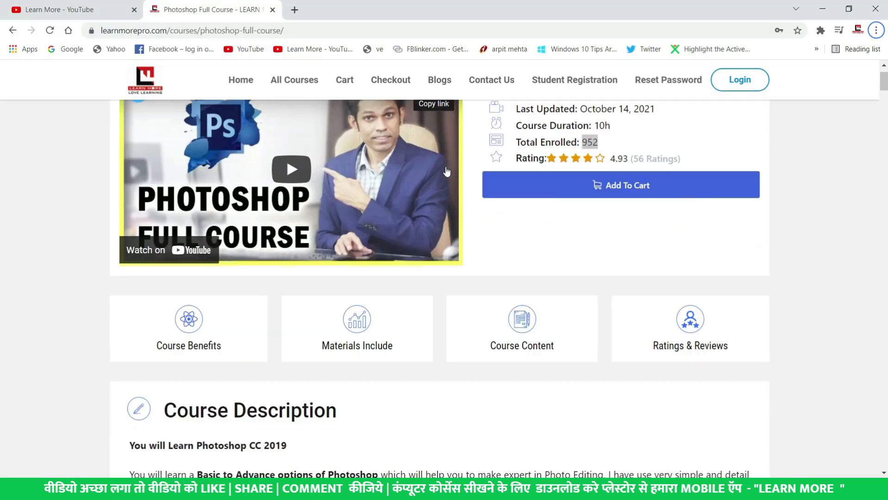
{"action": "scroll", "coordinate": [413, 232], "scroll_direction": "up", "scroll_amount": 1}
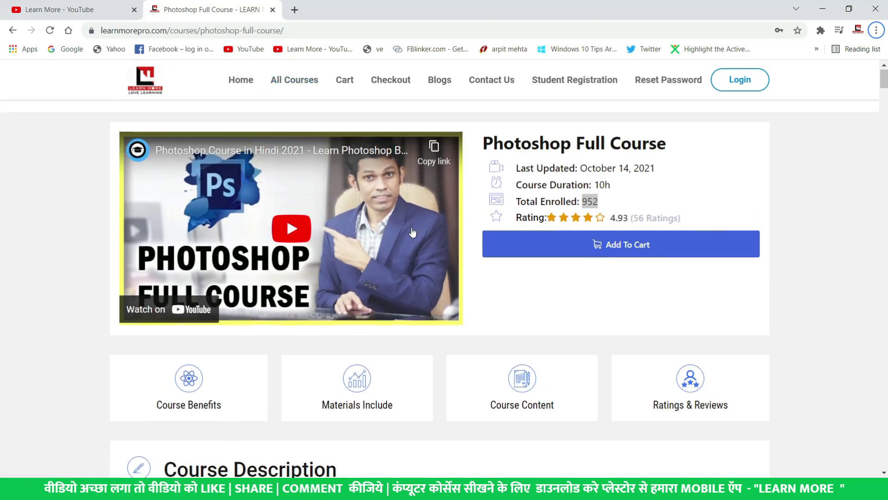
{"action": "key", "text": "alt+Tab"}
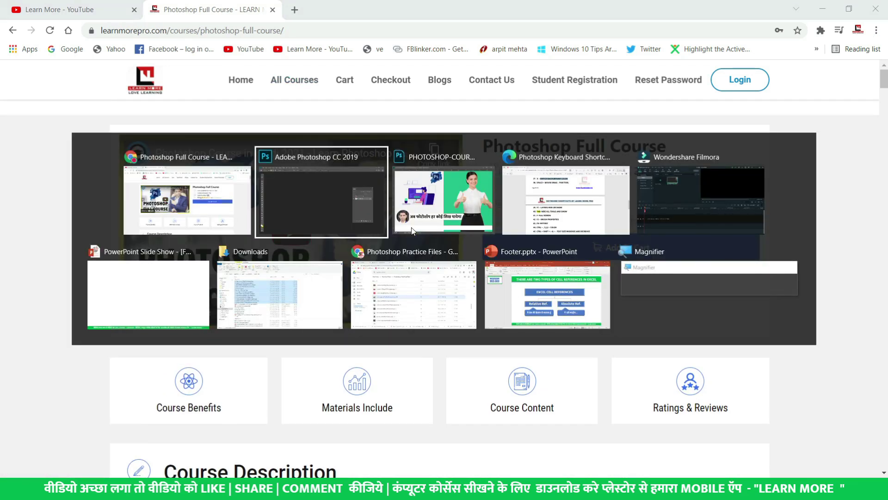
{"action": "left_click", "coordinate": [414, 230]}
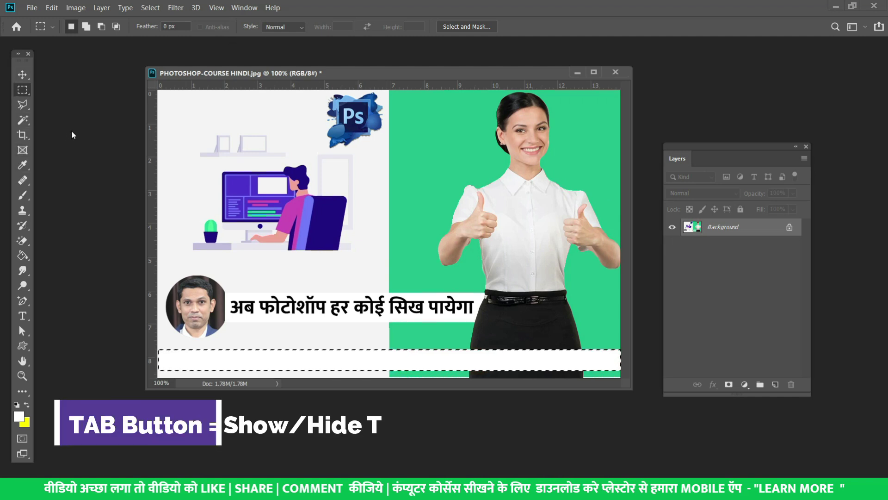
{"action": "key", "text": "Tab"}
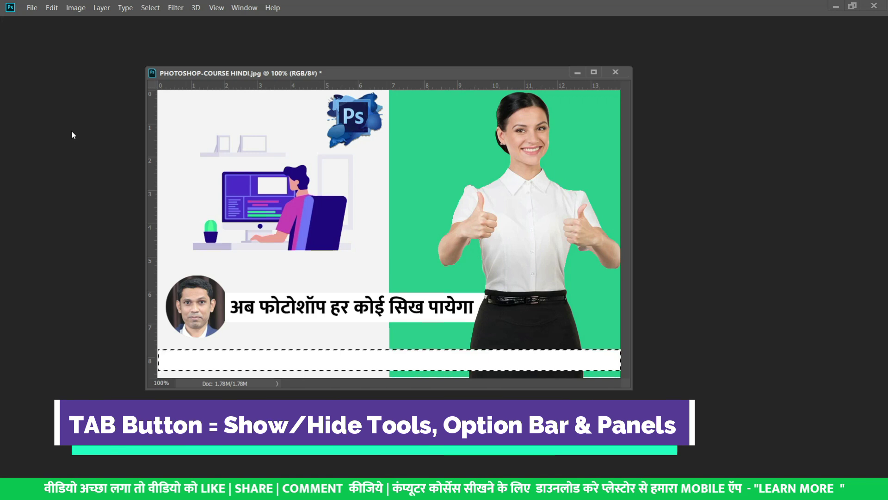
{"action": "key", "text": "Tab"}
{"action": "key", "text": "Tab"}
{"action": "key", "text": "Tab"}
{"action": "key", "text": "Tab"}
{"action": "key", "text": "Tab"}
{"action": "key", "text": "Tab"}
{"action": "key", "text": "Tab"}
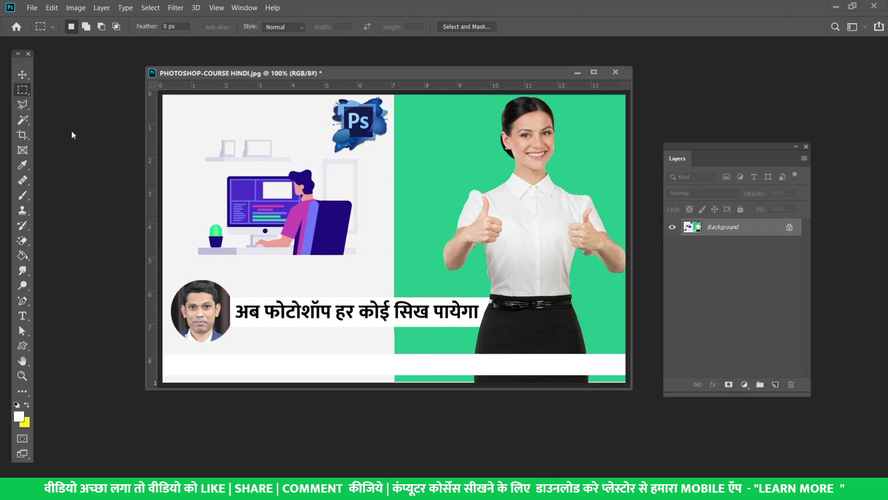
{"action": "key", "text": "f"}
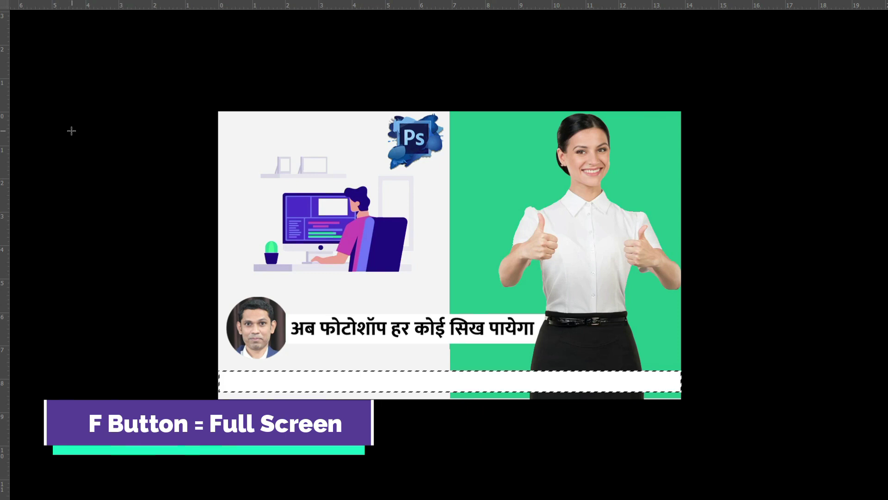
{"action": "key", "text": "f"}
{"action": "key", "text": "f"}
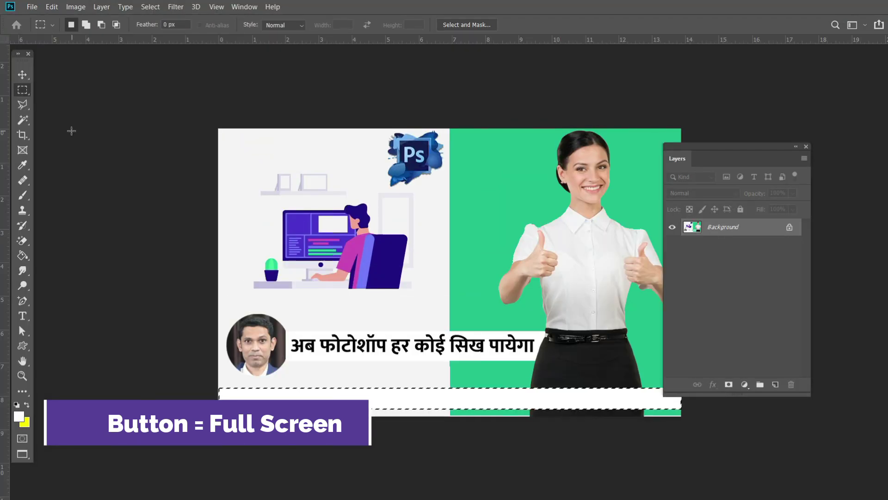
{"action": "key", "text": "f"}
{"action": "key", "text": "f"}
{"action": "key", "text": "f"}
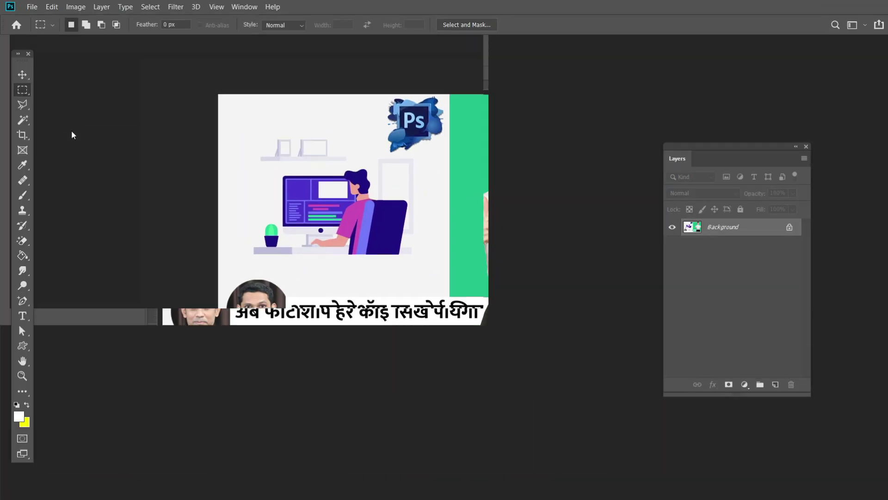
{"action": "key", "text": "f"}
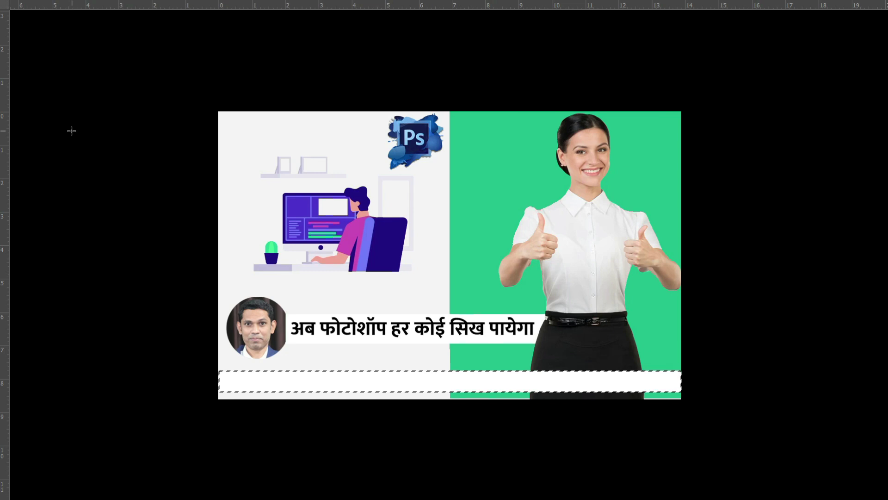
{"action": "key", "text": "f"}
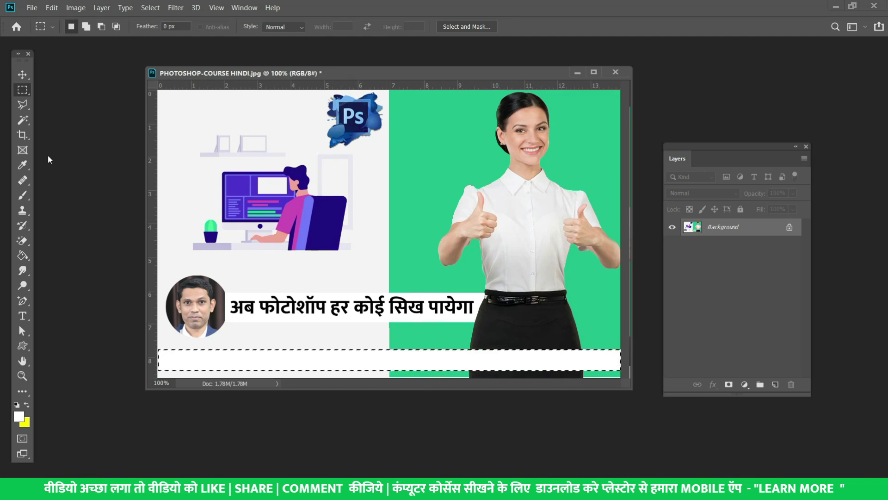
Select the Brush tool and choose the 60 px brush tip in Brush Settings.
{"action": "left_click", "coordinate": [22, 195]}
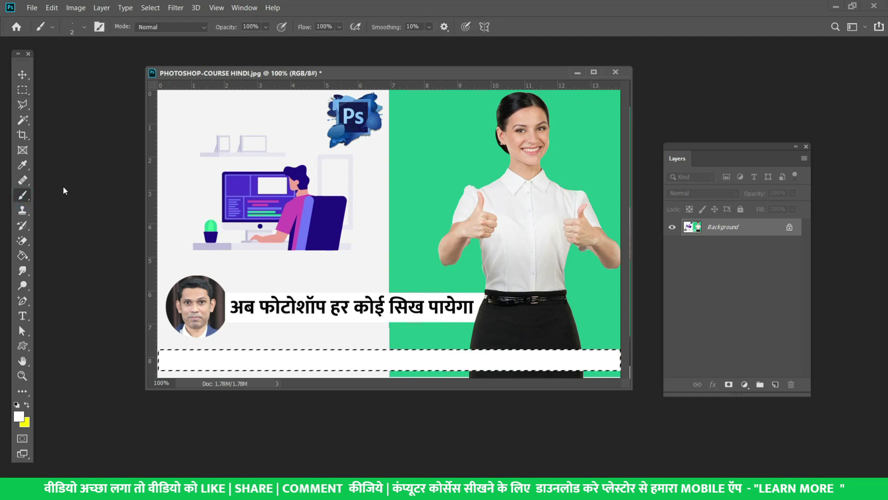
{"action": "right_click", "coordinate": [271, 181]}
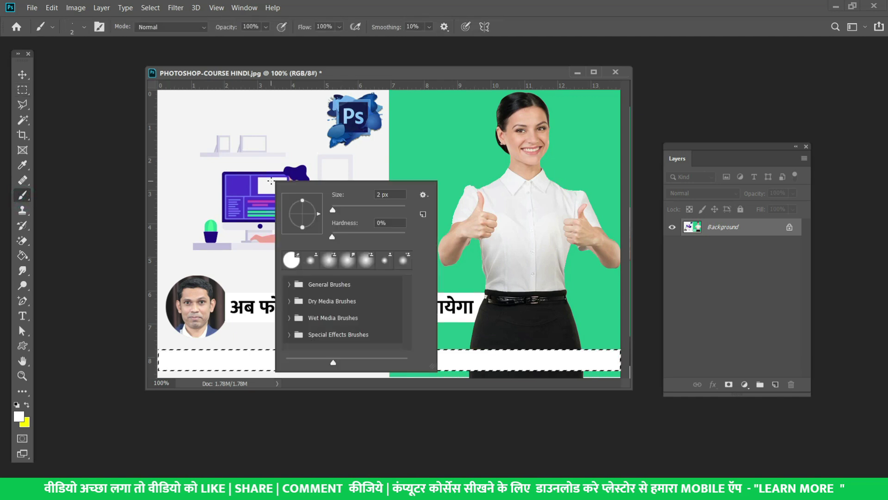
{"action": "left_click", "coordinate": [263, 138]}
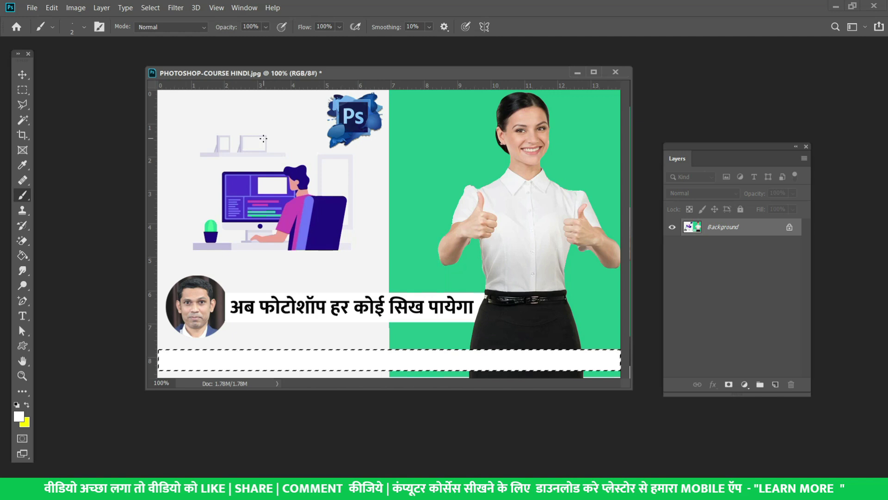
{"action": "key", "text": "F5"}
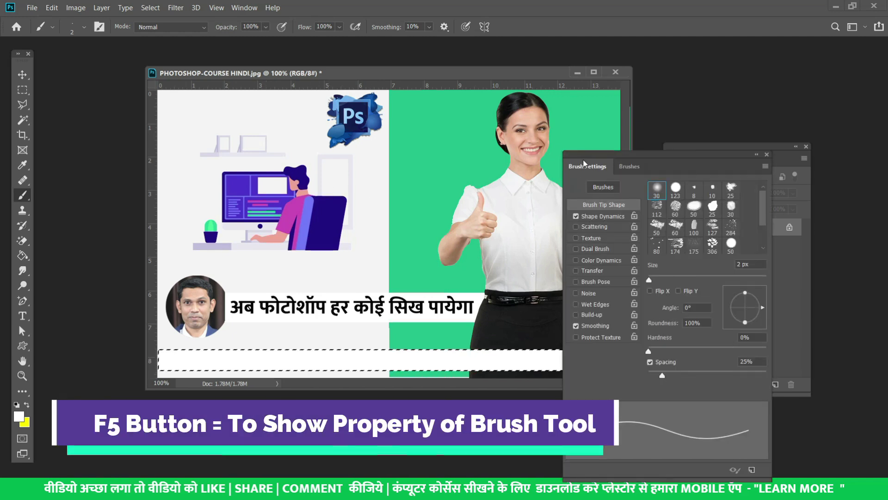
{"action": "left_click_drag", "start_coordinate": [558, 145], "coordinate": [478, 114]}
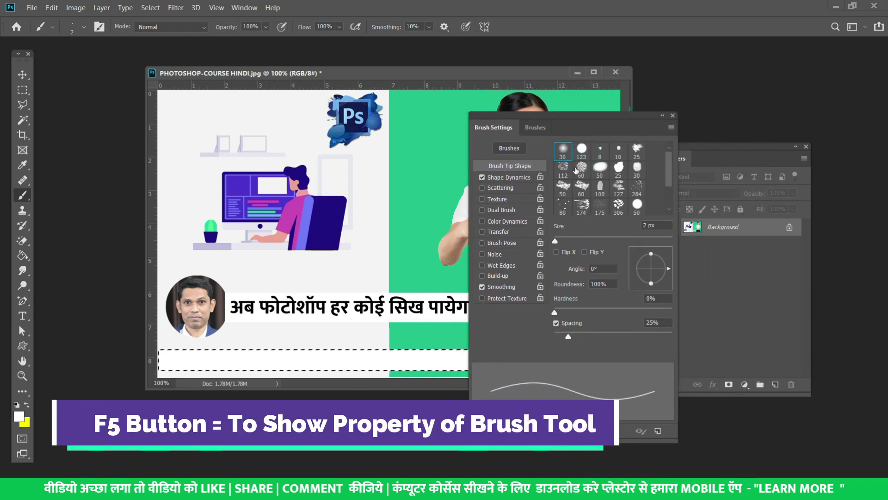
{"action": "left_click", "coordinate": [581, 167]}
{"action": "left_click", "coordinate": [673, 115]}
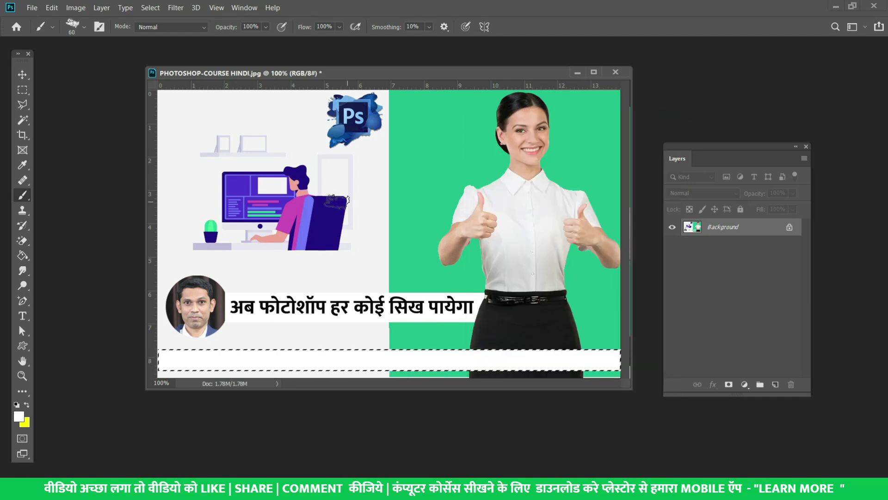
Reopen and close Brush Settings so the full poster and layers list are visible.
{"action": "left_click", "coordinate": [22, 75]}
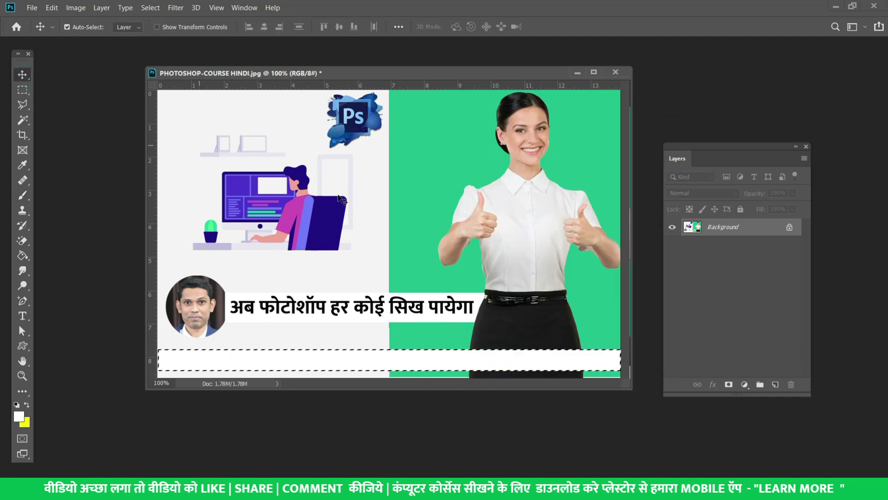
{"action": "key", "text": "F5"}
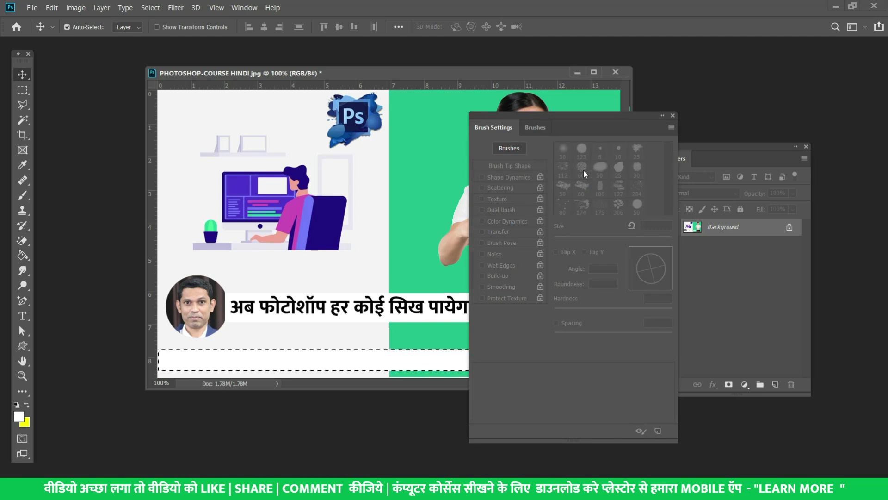
{"action": "left_click", "coordinate": [23, 194]}
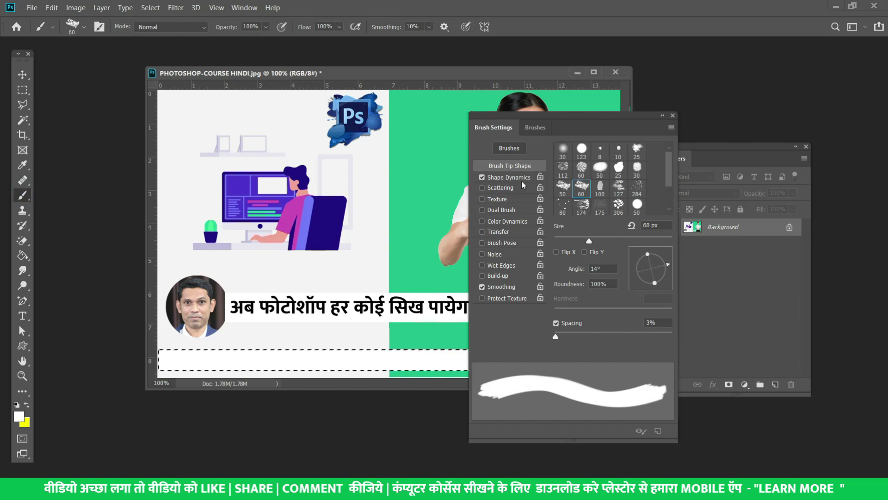
{"action": "left_click", "coordinate": [673, 116]}
{"action": "key", "text": "F5"}
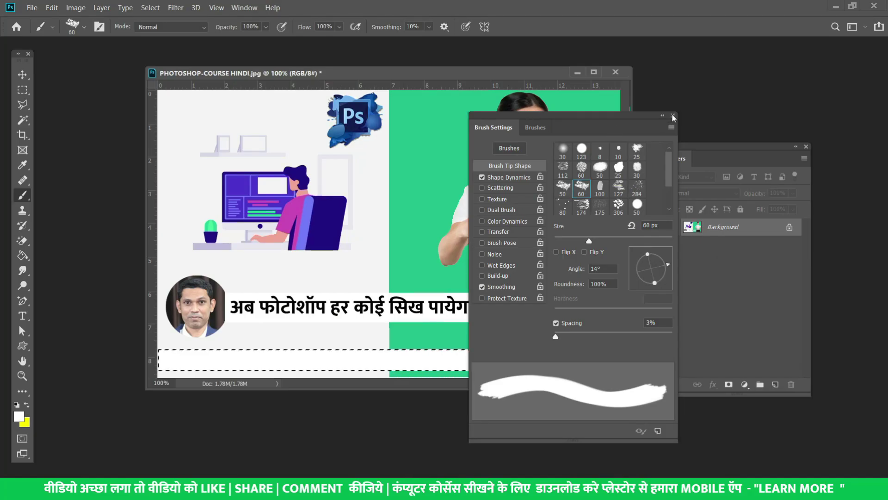
{"action": "left_click", "coordinate": [673, 116]}
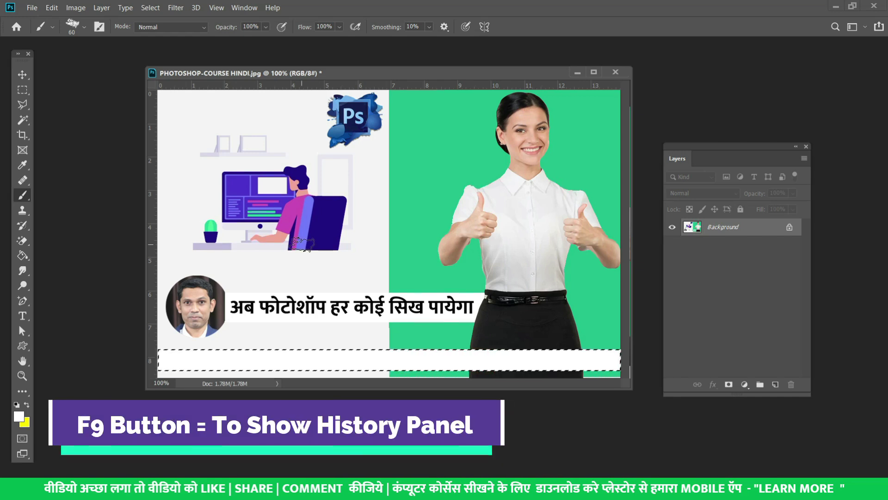
Revert the poster to the first Fill history state, restoring the yellow strip.
{"action": "key", "text": "F9"}
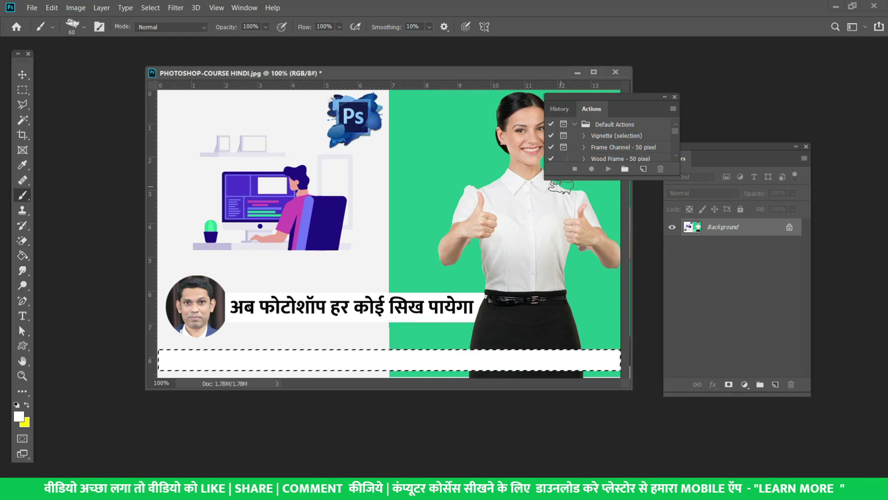
{"action": "left_click_drag", "start_coordinate": [672, 175], "coordinate": [674, 345]}
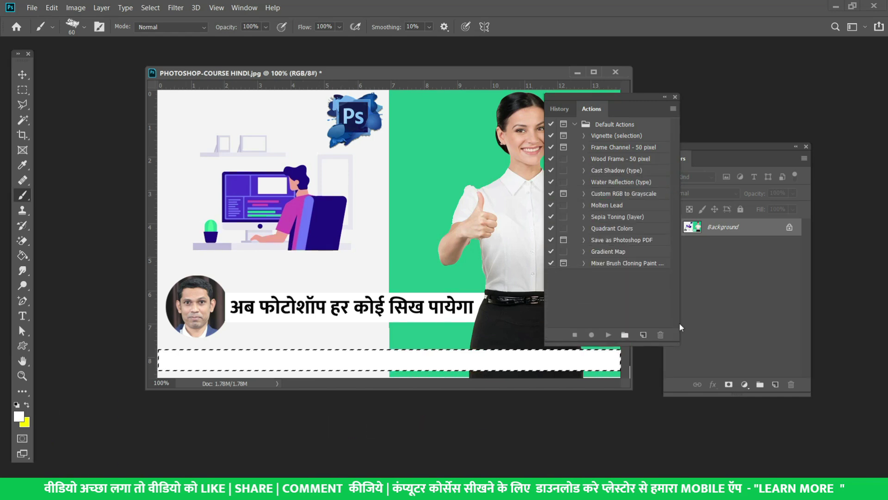
{"action": "left_click", "coordinate": [559, 109]}
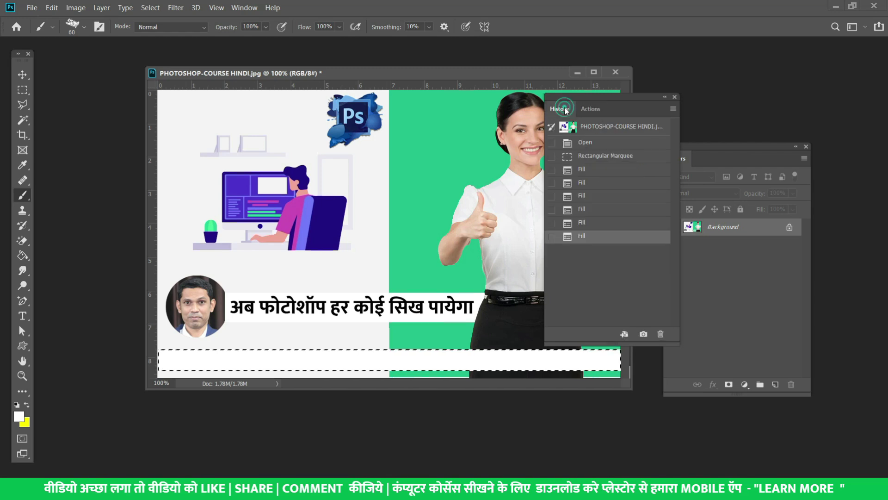
{"action": "left_click", "coordinate": [551, 223]}
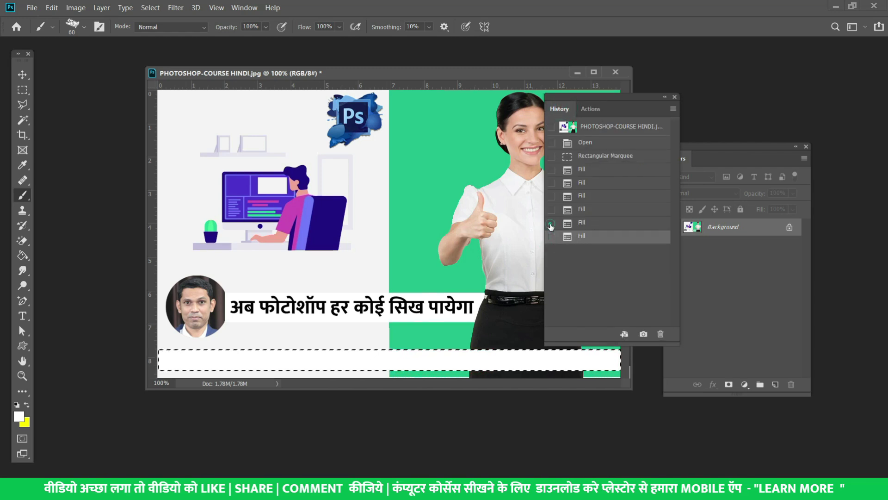
{"action": "left_click", "coordinate": [551, 197]}
{"action": "left_click", "coordinate": [590, 196]}
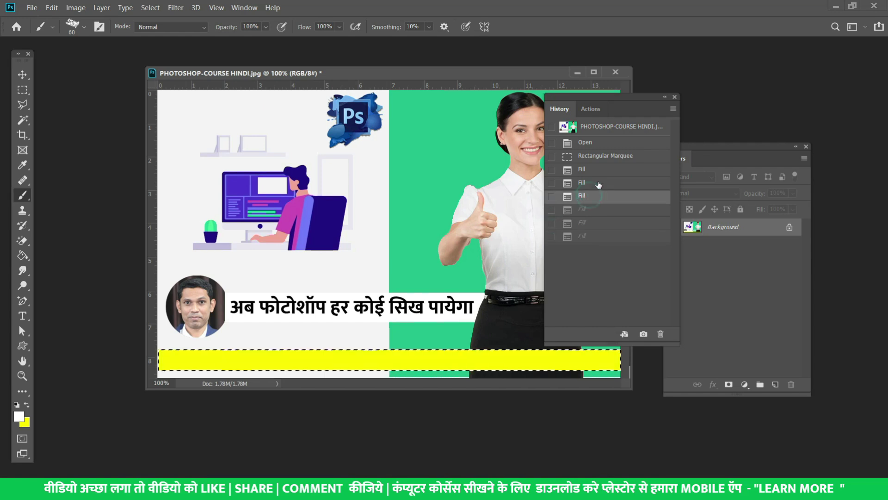
{"action": "left_click", "coordinate": [602, 169]}
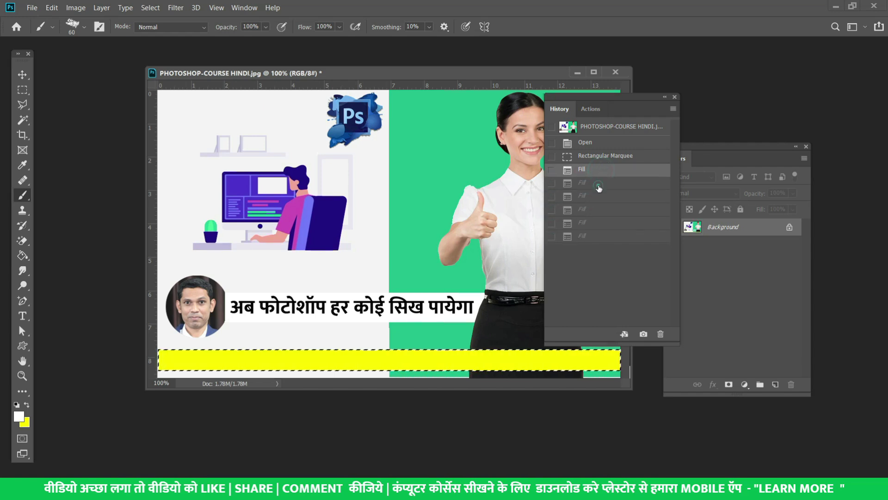
{"action": "left_click", "coordinate": [598, 183]}
{"action": "left_click", "coordinate": [595, 223]}
{"action": "left_click", "coordinate": [604, 184]}
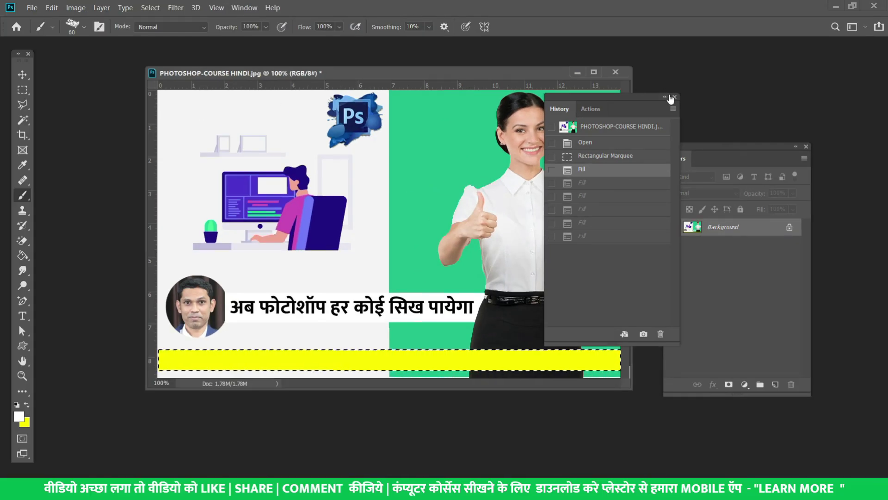
Close and reposition the History panel group, then zoom out and back to check the poster.
{"action": "left_click", "coordinate": [674, 97]}
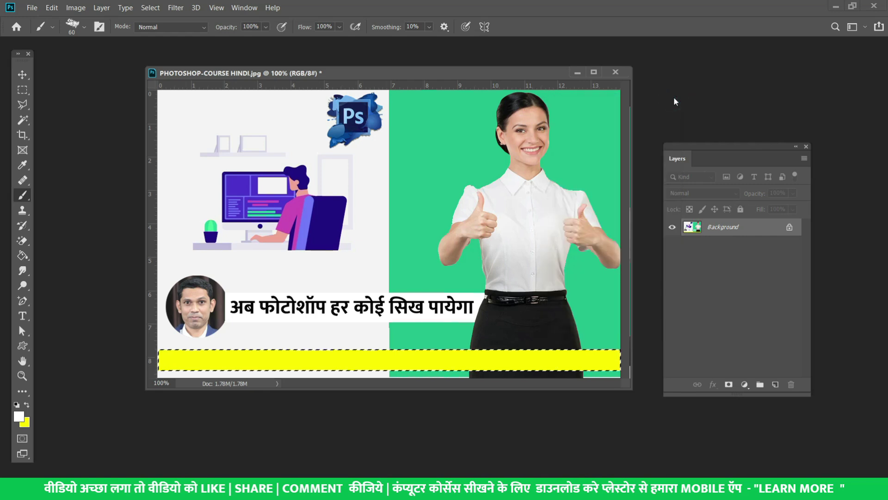
{"action": "key", "text": "alt+F9"}
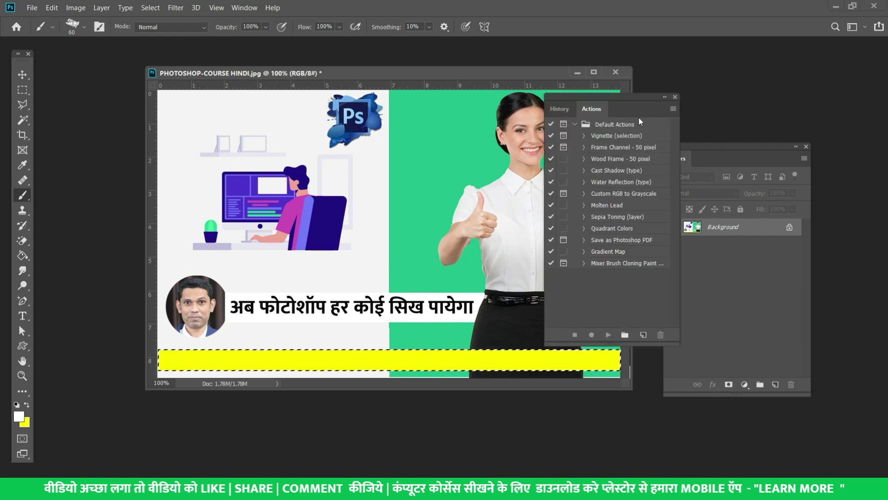
{"action": "mouse_move", "coordinate": [598, 99]}
{"action": "left_mouse_down"}
{"action": "mouse_move", "coordinate": [678, 108]}
{"action": "mouse_move", "coordinate": [718, 94]}
{"action": "left_mouse_up"}
{"action": "left_click", "coordinate": [673, 102]}
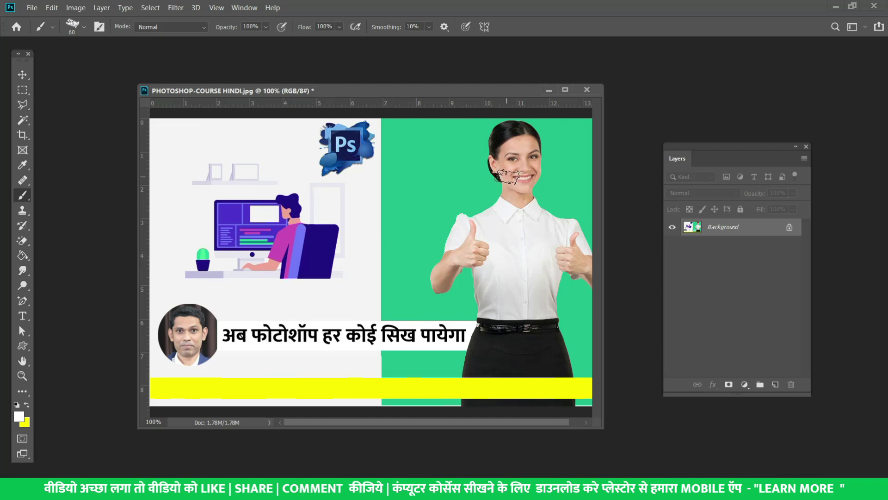
{"action": "key", "text": "ctrl+minus"}
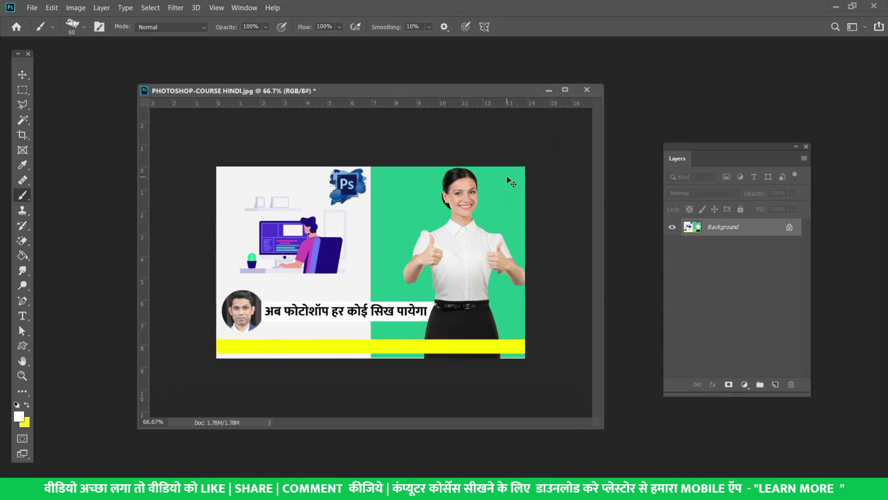
{"action": "key", "text": "ctrl+plus"}
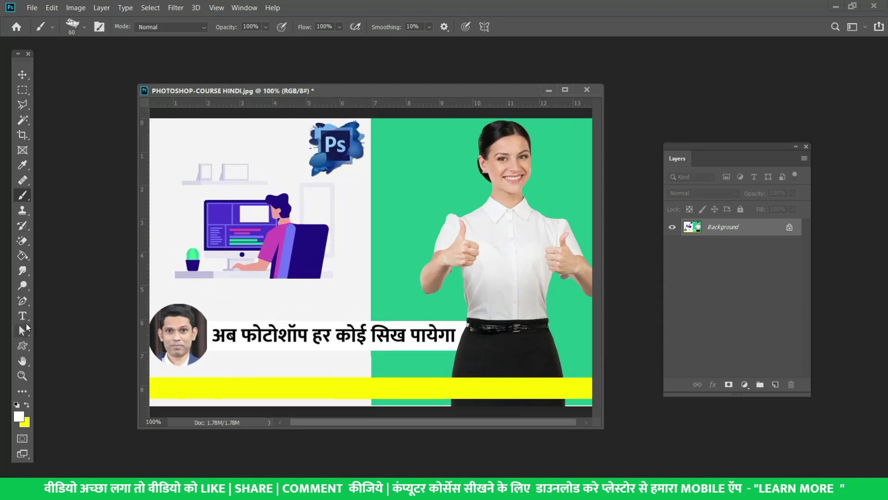
{"action": "left_click", "coordinate": [23, 316]}
Add a 'learn more' text layer coloured black (000000).
{"action": "left_click", "coordinate": [337, 252]}
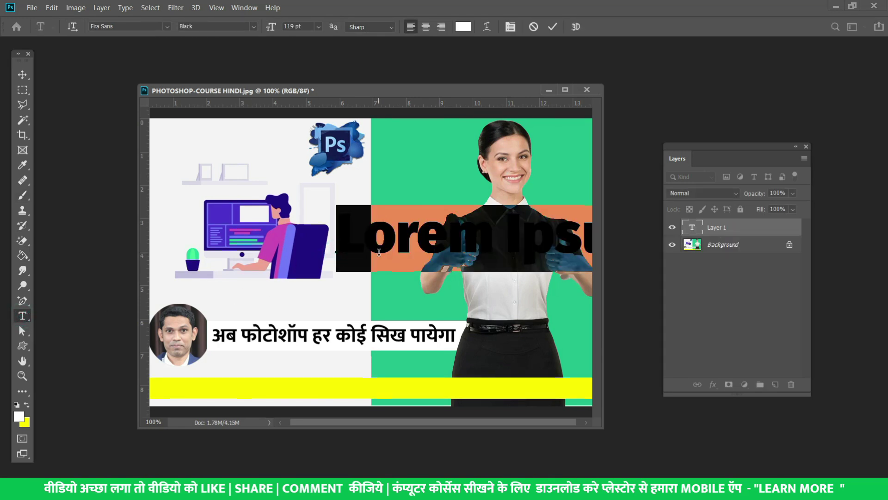
{"action": "type", "text": "learn"}
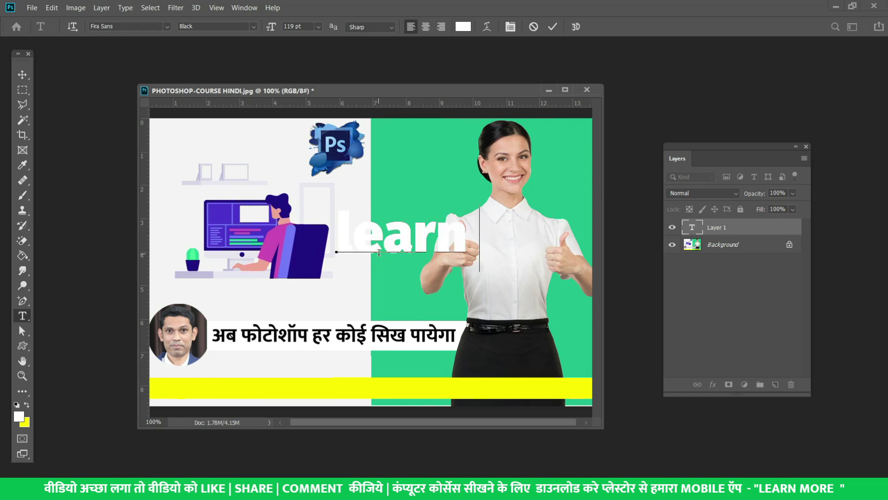
{"action": "type", "text": " more"}
{"action": "key", "text": "ctrl+a"}
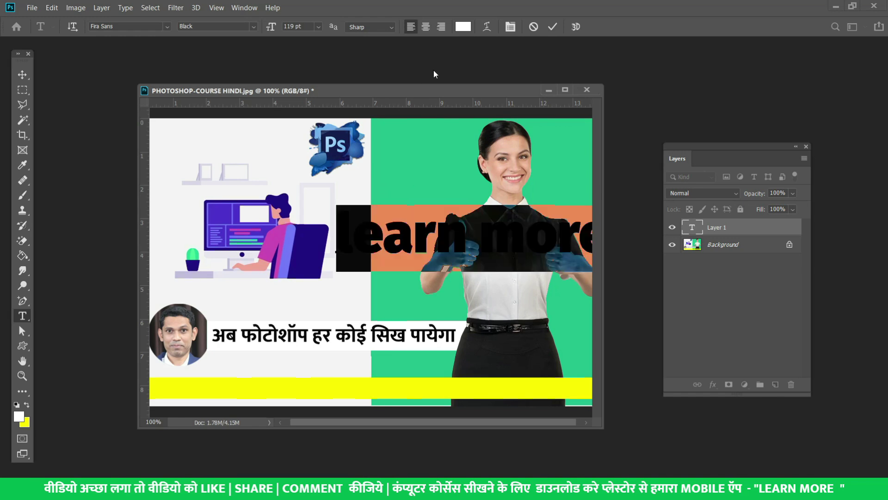
{"action": "left_click", "coordinate": [469, 27]}
{"action": "type", "text": "000000"}
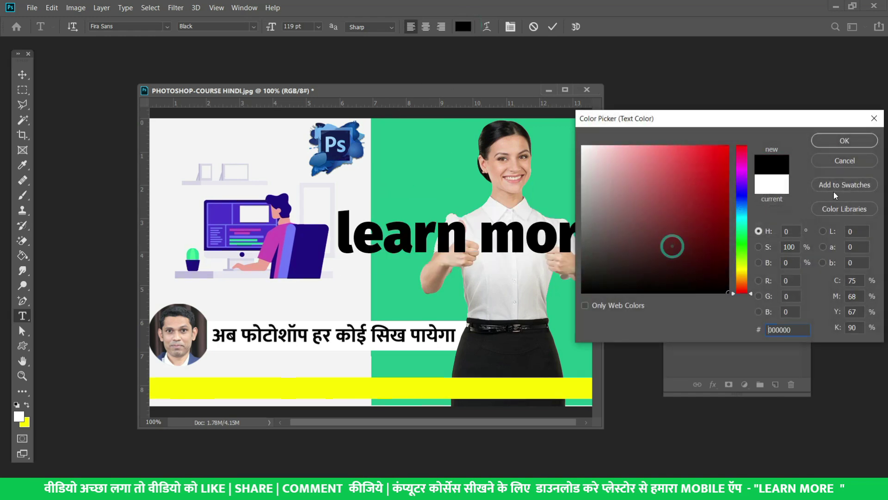
{"action": "left_click", "coordinate": [826, 144]}
Move the heading above the Hindi caption, resize it, and retype it as 'LEARN MORE PRO'.
{"action": "mouse_move", "coordinate": [460, 170]}
{"action": "left_mouse_down"}
{"action": "mouse_move", "coordinate": [316, 239]}
{"action": "mouse_move", "coordinate": [315, 229]}
{"action": "left_mouse_up"}
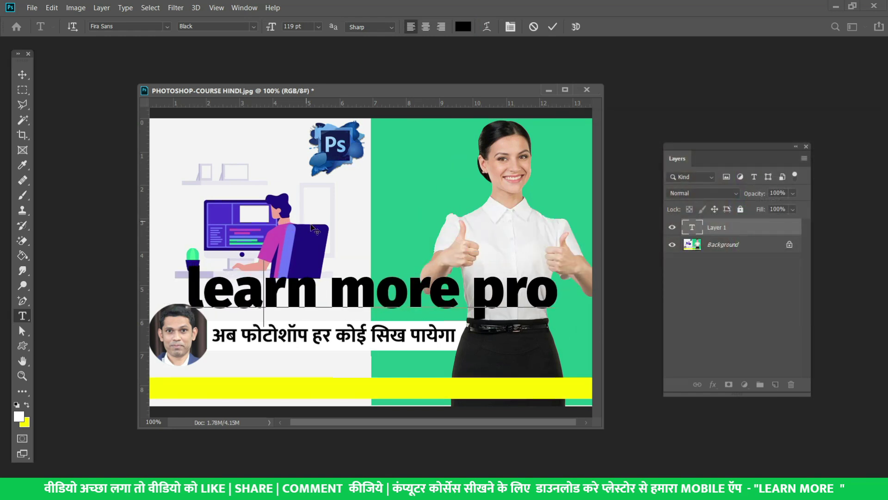
{"action": "key", "text": "ctrl+a"}
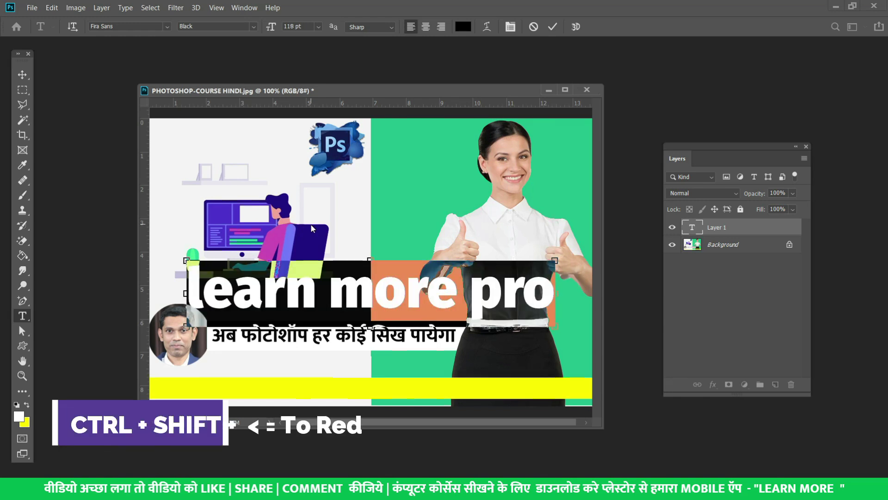
{"action": "key", "text": "ctrl+shift+comma"}
{"action": "key", "text": "ctrl+shift+comma"}
{"action": "key", "text": "ctrl+shift+comma"}
{"action": "key", "text": "ctrl+shift+comma"}
{"action": "key", "text": "ctrl+shift+comma"}
{"action": "key", "text": "ctrl+shift+comma"}
{"action": "key", "text": "ctrl+shift+comma"}
{"action": "key", "text": "ctrl+shift+comma"}
{"action": "key", "text": "ctrl+shift+comma"}
{"action": "key", "text": "ctrl+shift+comma"}
{"action": "key", "text": "ctrl+shift+comma"}
{"action": "key", "text": "ctrl+shift+comma"}
{"action": "key", "text": "ctrl+shift+comma"}
{"action": "key", "text": "ctrl+shift+comma"}
{"action": "key", "text": "ctrl+shift+comma"}
{"action": "key", "text": "ctrl+shift+comma"}
{"action": "key", "text": "ctrl+shift+comma"}
{"action": "key", "text": "ctrl+shift+comma"}
{"action": "key", "text": "ctrl+shift+comma"}
{"action": "key", "text": "ctrl+shift+comma"}
{"action": "key", "text": "ctrl+shift+comma"}
{"action": "key", "text": "ctrl+shift+comma"}
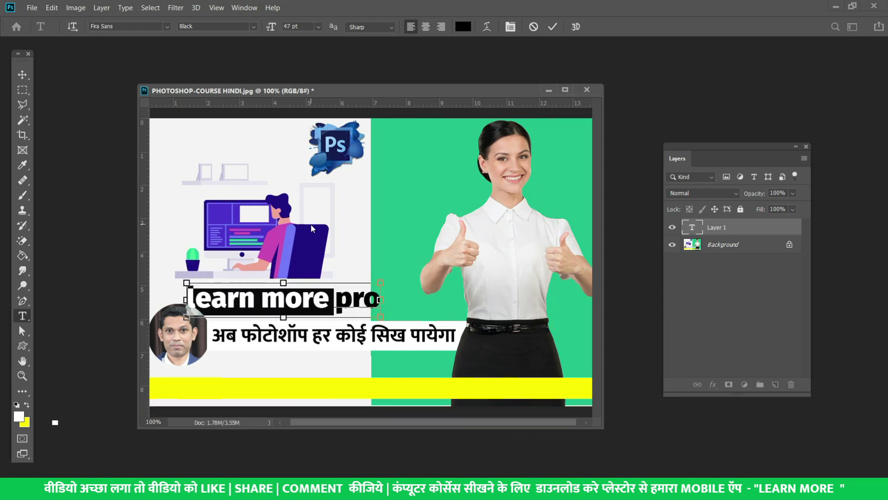
{"action": "key", "text": "ctrl+shift+comma"}
{"action": "key", "text": "ctrl+shift+comma"}
{"action": "key", "text": "ctrl+shift+period"}
{"action": "key", "text": "ctrl+shift+period"}
{"action": "key", "text": "ctrl+shift+period"}
{"action": "key", "text": "ctrl+shift+period"}
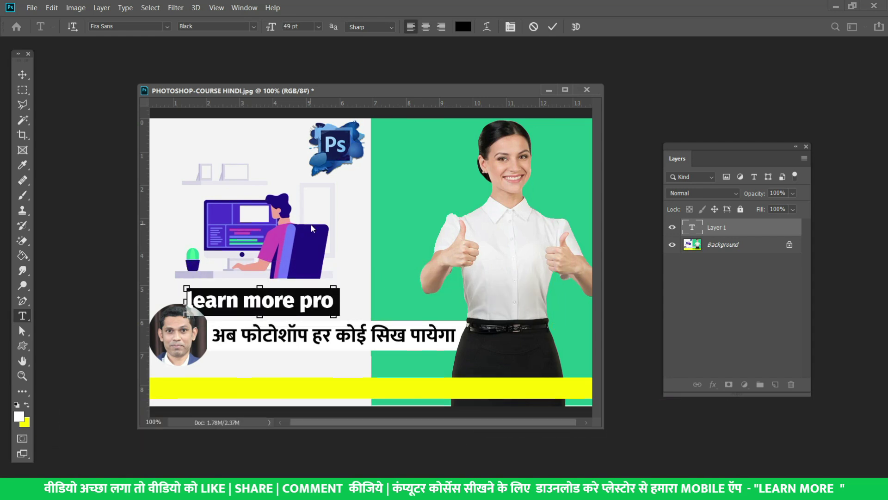
{"action": "key", "text": "ctrl+shift+period"}
{"action": "key", "text": "ctrl+shift+period"}
{"action": "key", "text": "ctrl+shift+period"}
{"action": "key", "text": "ctrl+shift+period"}
{"action": "key", "text": "ctrl+shift+period"}
{"action": "key", "text": "ctrl+shift+period"}
{"action": "key", "text": "ctrl+shift+period"}
{"action": "key", "text": "ctrl+shift+period"}
{"action": "key", "text": "ctrl+shift+period"}
{"action": "key", "text": "ctrl+shift+period"}
{"action": "key", "text": "ctrl+shift+period"}
{"action": "key", "text": "ctrl+shift+period"}
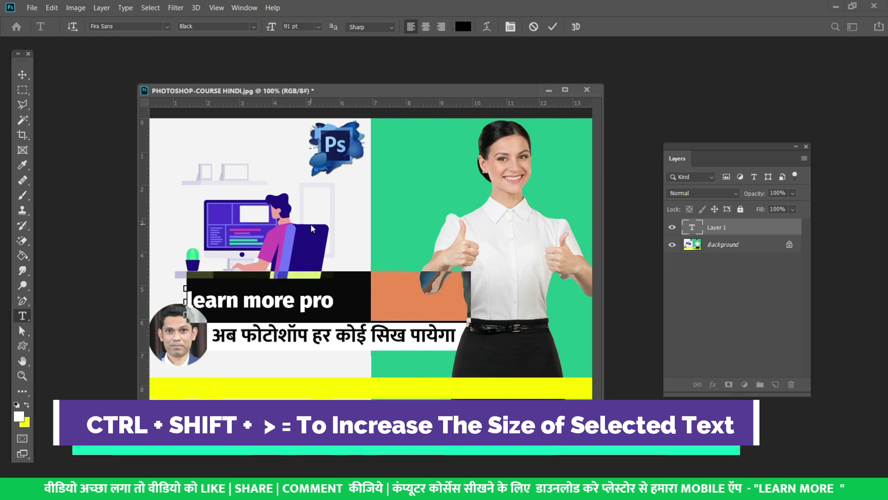
{"action": "key", "text": "ctrl+shift+period"}
{"action": "key", "text": "ctrl+shift+period"}
{"action": "key", "text": "ctrl+shift+period"}
{"action": "key", "text": "BackSpace"}
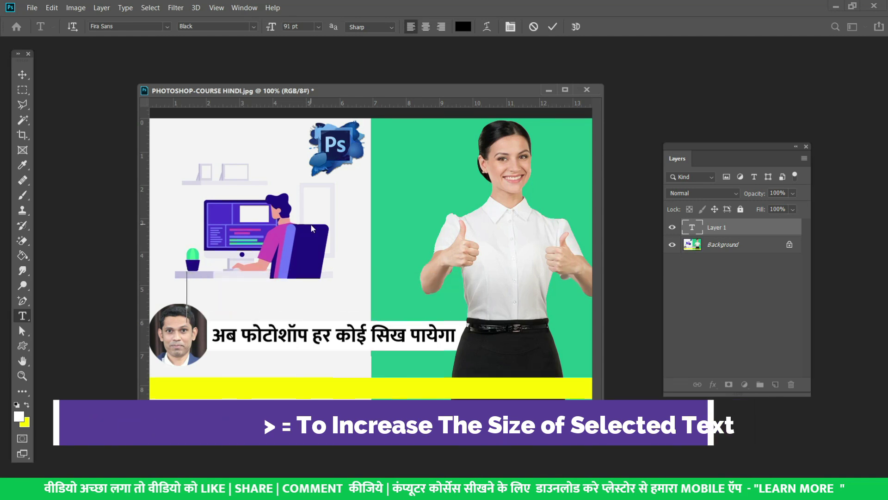
{"action": "type", "text": "LEARN MORE PRO"}
{"action": "key", "text": "ctrl+a"}
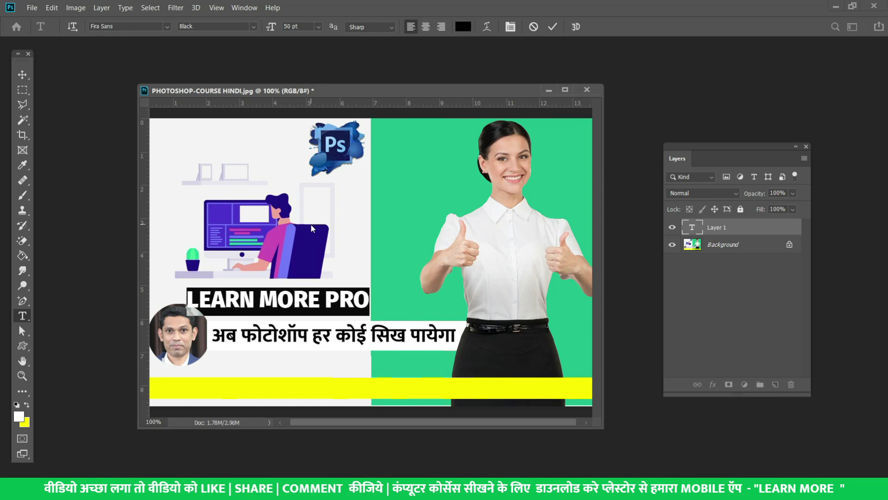
Retype the heading as 'learn more pro', toggle its case back to lowercase, and commit.
{"action": "key", "text": "BackSpace"}
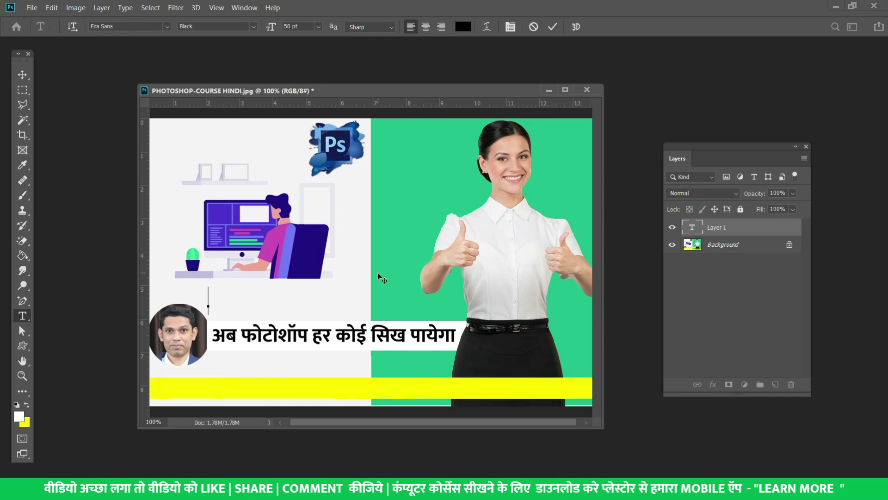
{"action": "type", "text": "learn more pro"}
{"action": "key", "text": "ctrl"}
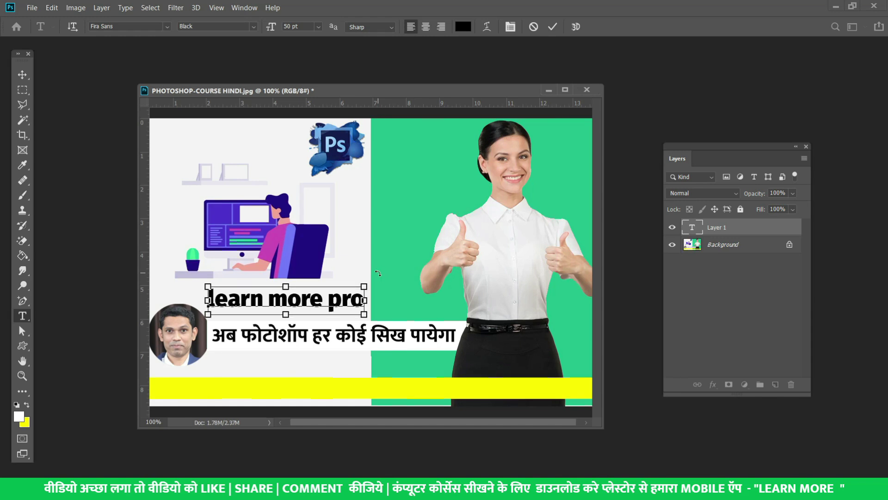
{"action": "key", "text": "super+space"}
{"action": "key", "text": "ctrl+a"}
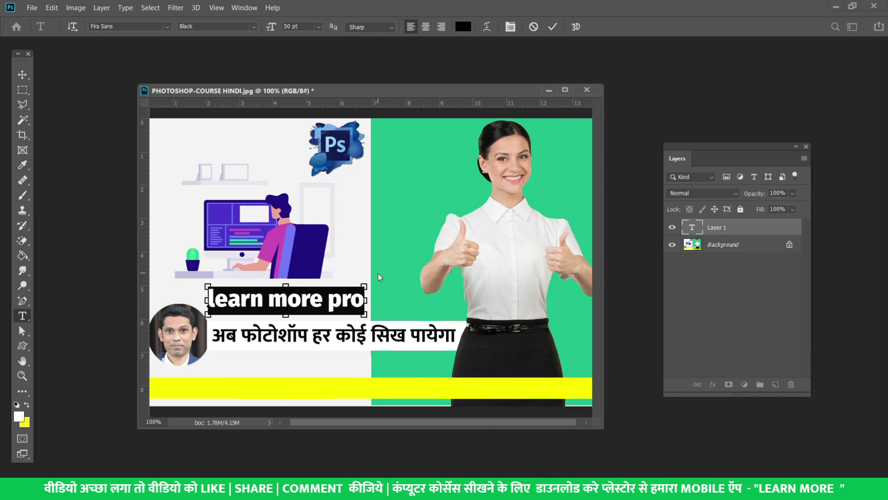
{"action": "key", "text": "ctrl+shift+k"}
{"action": "key", "text": "ctrl+shift+k"}
{"action": "key", "text": "ctrl+shift+k"}
{"action": "key", "text": "ctrl+shift+k"}
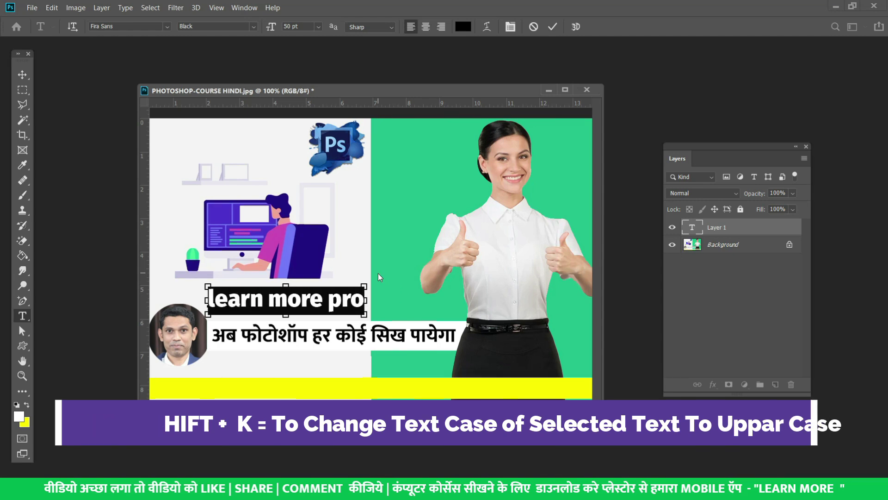
{"action": "key", "text": "ctrl+shift+k"}
{"action": "key", "text": "ctrl+shift+k"}
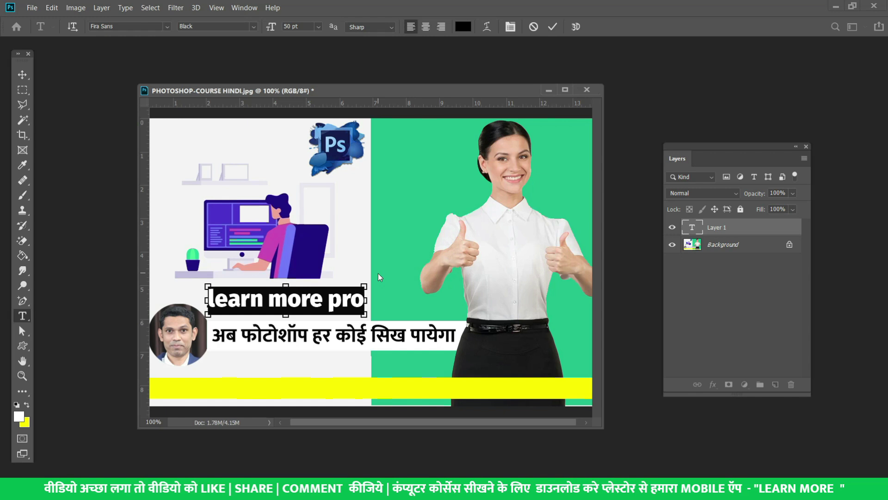
{"action": "key", "text": "ctrl+shift+k"}
{"action": "key", "text": "ctrl+shift+k"}
{"action": "key", "text": "ctrl+shift+k"}
{"action": "key", "text": "ctrl+shift+k"}
{"action": "key", "text": "ctrl+shift+k"}
{"action": "key", "text": "ctrl+shift+k"}
{"action": "key", "text": "ctrl+shift+k"}
{"action": "key", "text": "ctrl+shift+k"}
{"action": "key", "text": "ctrl+Return"}
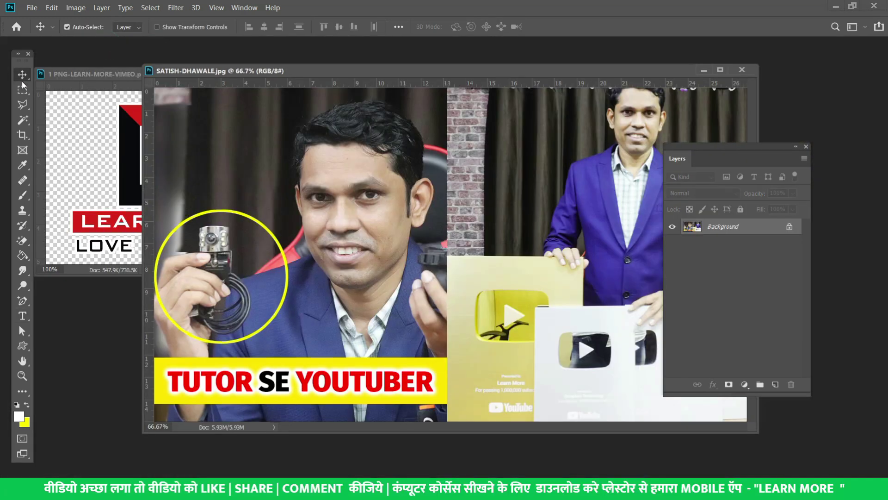
Drag the LEARN MORE logo onto the photo's top-left and try opacities up to 89%.
{"action": "mouse_move", "coordinate": [43, 83]}
{"action": "left_mouse_down"}
{"action": "mouse_move", "coordinate": [504, 197]}
{"action": "mouse_move", "coordinate": [180, 138]}
{"action": "mouse_move", "coordinate": [204, 133]}
{"action": "left_mouse_up"}
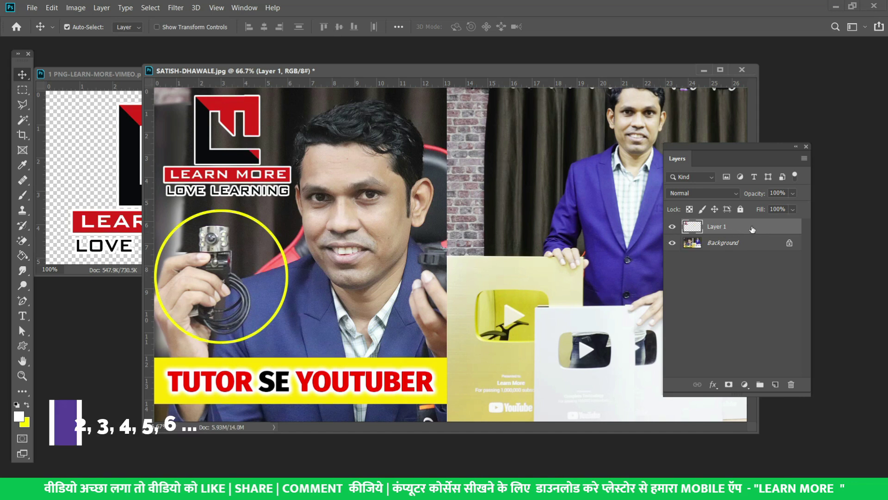
{"action": "key", "text": "2"}
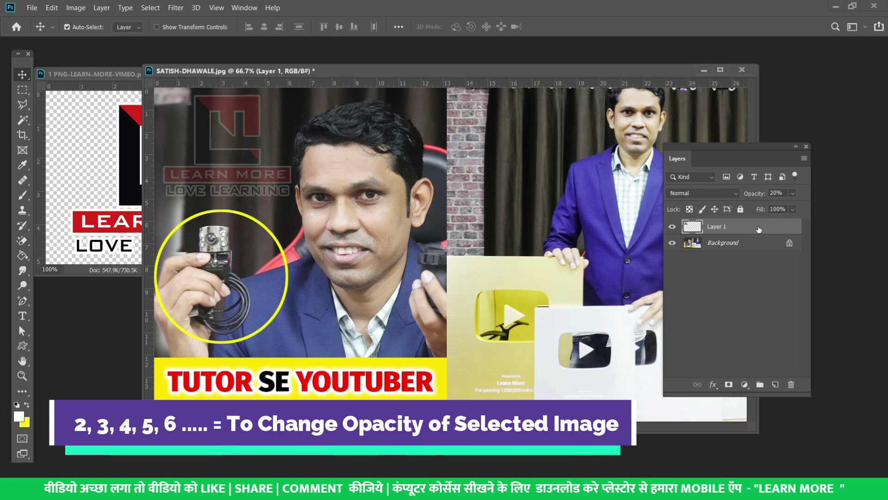
{"action": "key", "text": "3"}
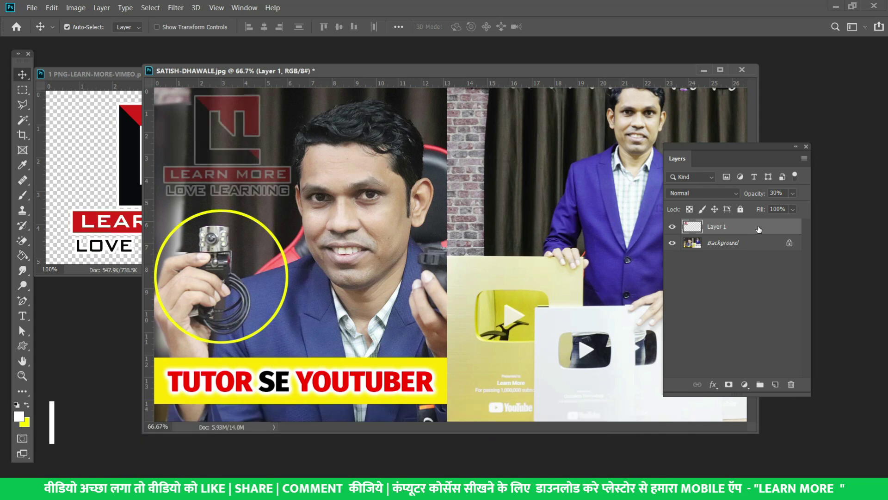
{"action": "key", "text": "4"}
{"action": "key", "text": "5"}
{"action": "key", "text": "5"}
{"action": "key", "text": "6"}
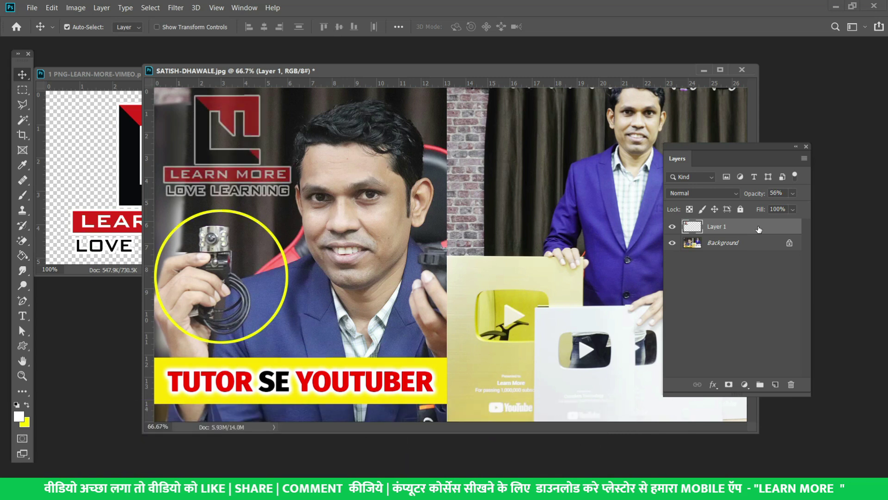
{"action": "key", "text": "8"}
{"action": "key", "text": "9"}
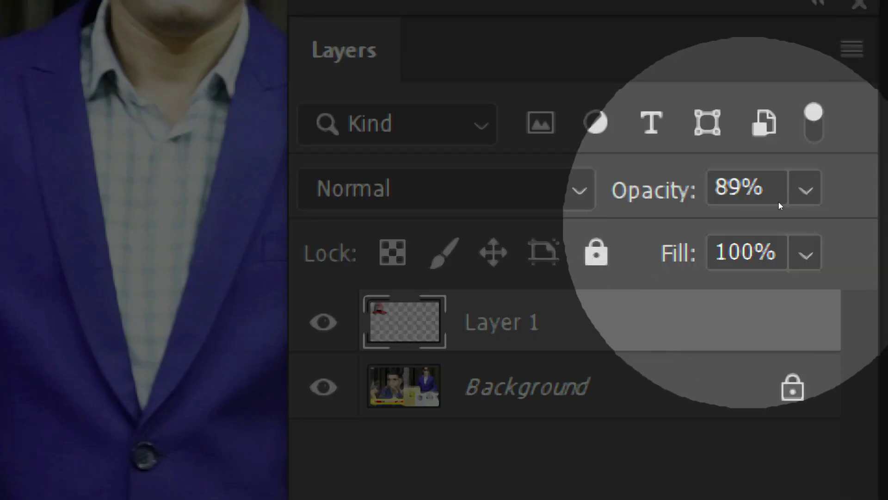
Try further logo opacity values, finally setting Layer 1 opacity to 99%.
{"action": "key", "text": "2"}
{"action": "key", "text": "3"}
{"action": "key", "text": "5"}
{"action": "key", "text": "6"}
{"action": "key", "text": "4"}
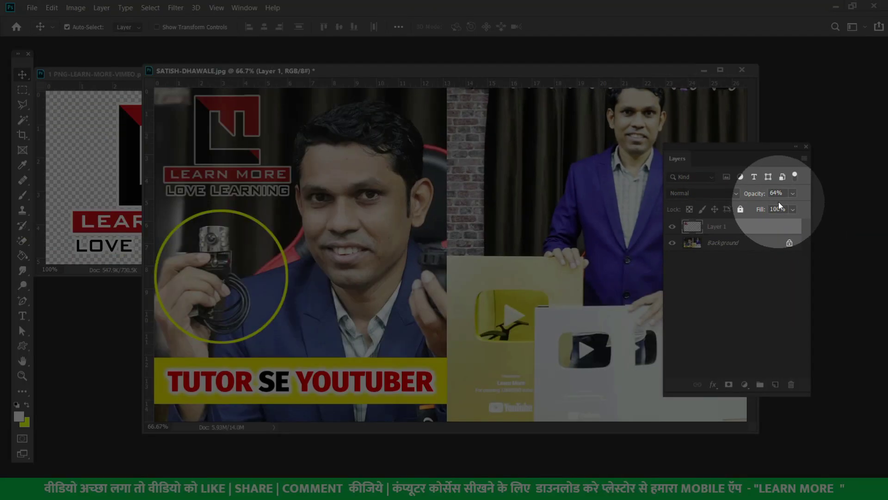
{"action": "key", "text": "2"}
{"action": "key", "text": "2"}
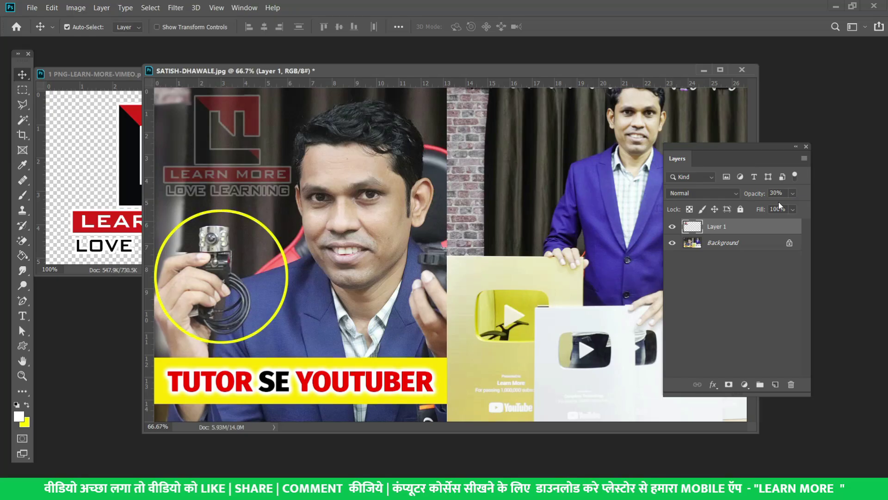
{"action": "key", "text": "5"}
{"action": "key", "text": "6"}
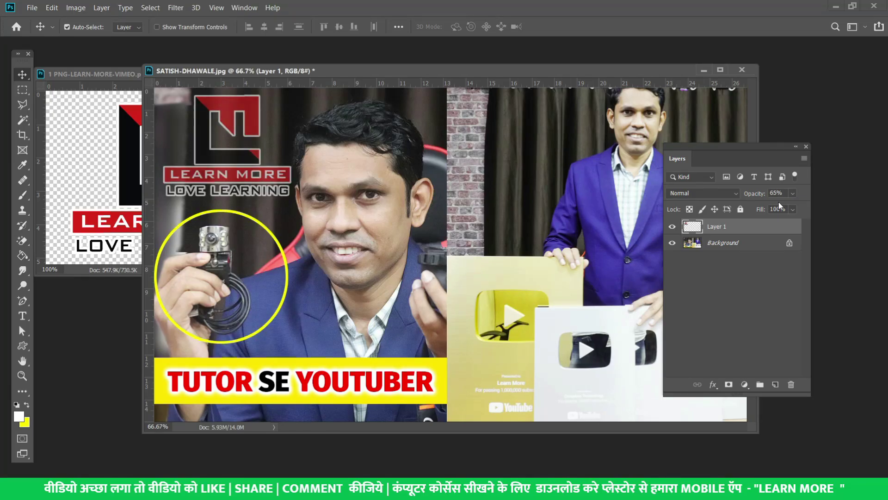
{"action": "key", "text": "9"}
{"action": "key", "text": "9"}
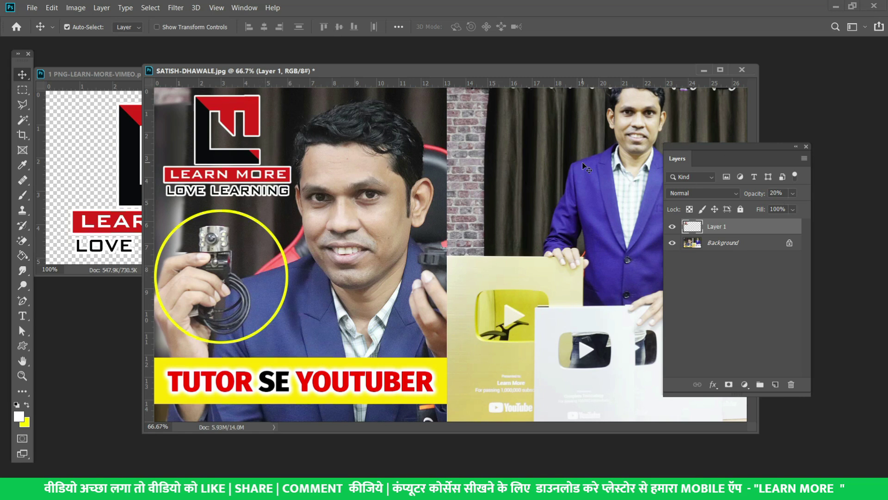
{"action": "key", "text": "3"}
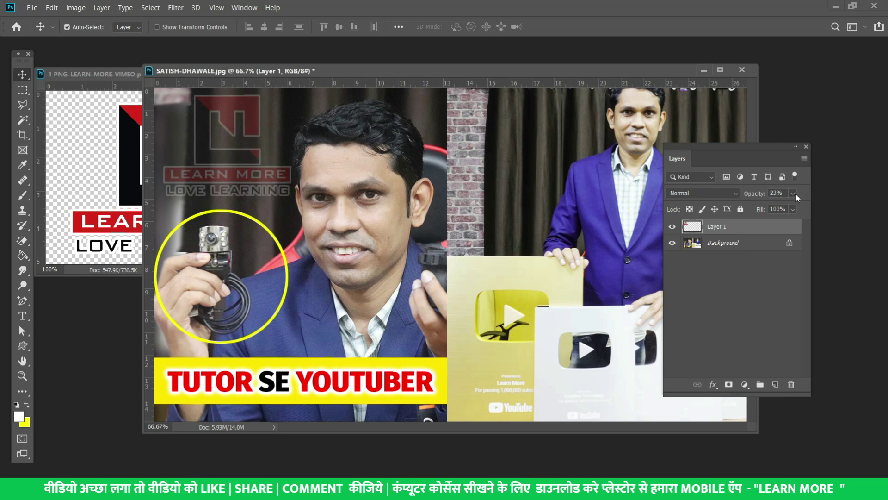
{"action": "key", "text": "9"}
{"action": "key", "text": "9"}
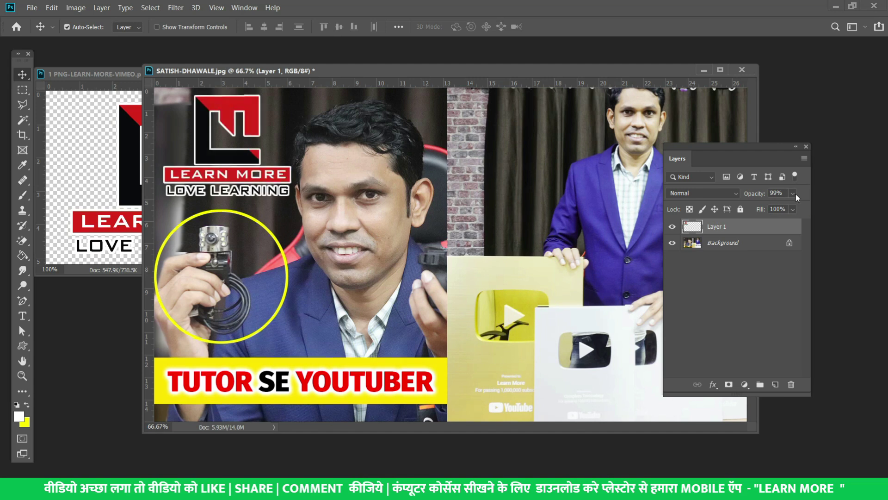
{"action": "key", "text": "6"}
{"action": "key", "text": "5"}
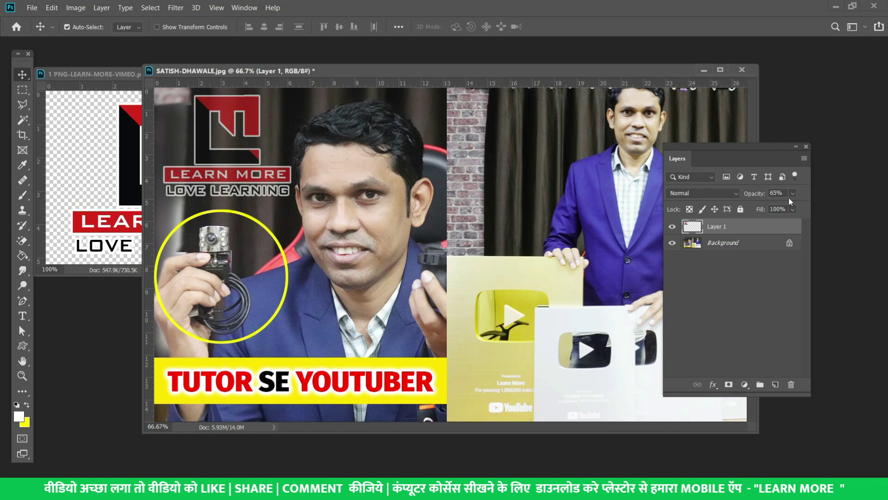
{"action": "type", "text": "99"}
{"action": "key", "text": "Return"}
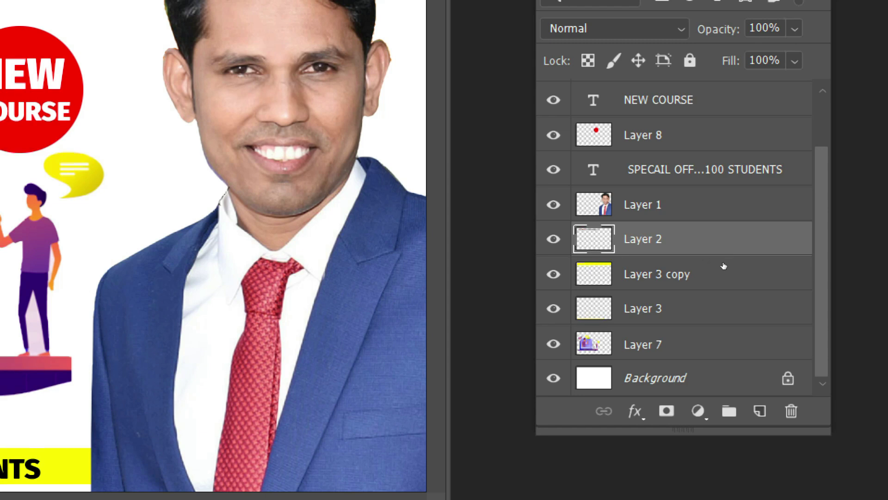
Merge the selected layers, merge all visible layers, and unlock the Background layer.
{"action": "key", "text": "ctrl+e"}
{"action": "key", "text": "ctrl+e"}
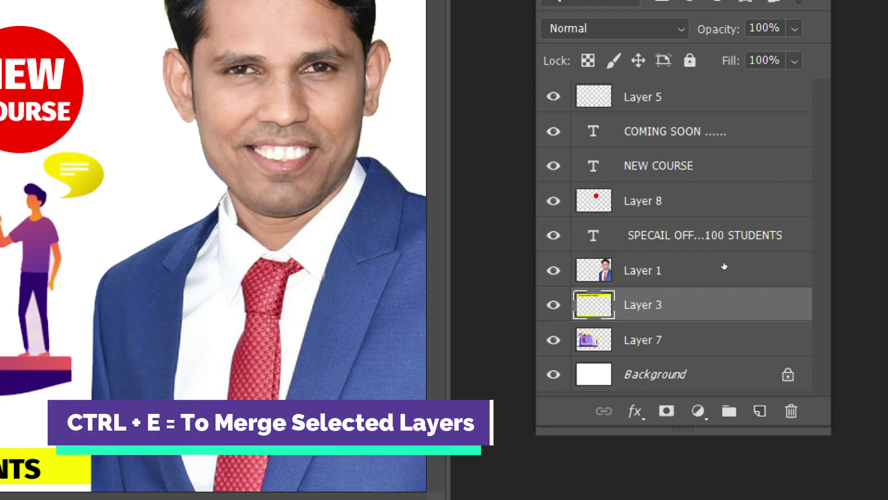
{"action": "key", "text": "ctrl+e"}
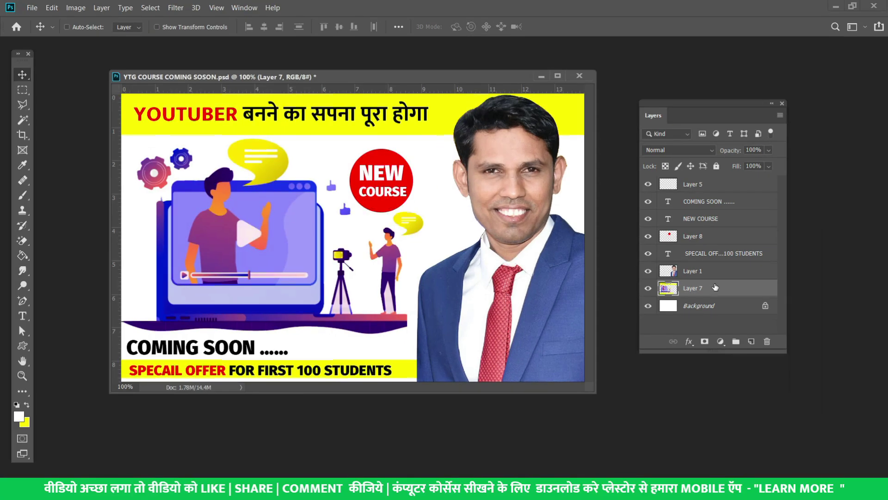
{"action": "key", "text": "ctrl+shift+e"}
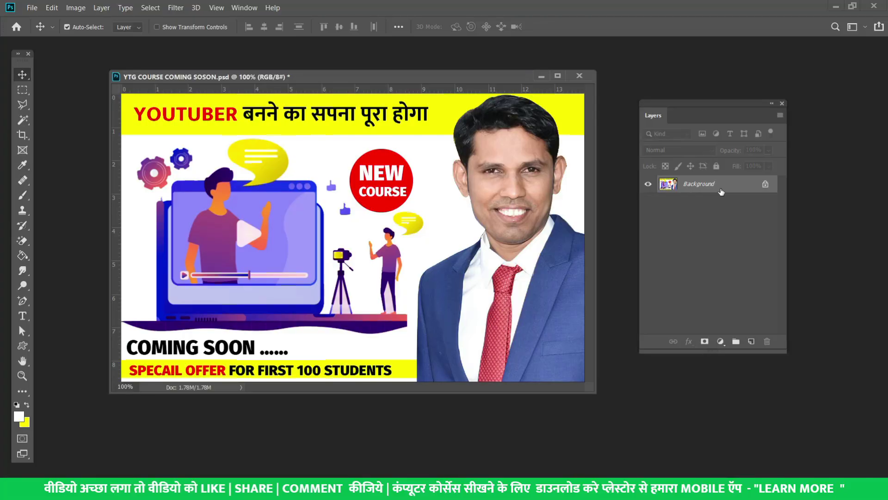
{"action": "double_click", "coordinate": [721, 192], "text": "alt"}
Undo the merges to restore the poster's separate layers, including Layer 3 copy.
{"action": "key", "text": "ctrl"}
{"action": "key", "text": "ctrl+z"}
{"action": "key", "text": "ctrl+j"}
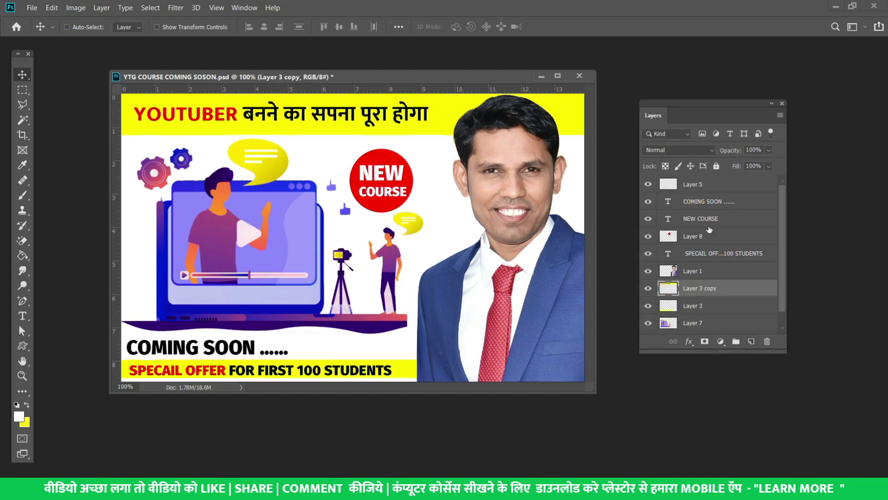
Toggle the top yellow banner's visibility, then nudge the laptop illustration slightly left.
{"action": "left_click", "coordinate": [648, 288]}
{"action": "left_click", "coordinate": [648, 289]}
{"action": "left_click", "coordinate": [648, 288]}
{"action": "left_click", "coordinate": [532, 273]}
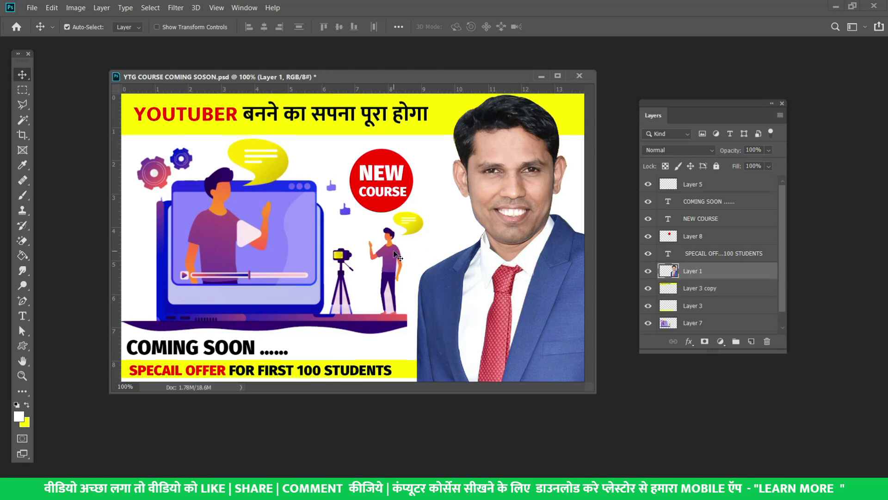
{"action": "left_click_drag", "start_coordinate": [393, 252], "coordinate": [385, 252]}
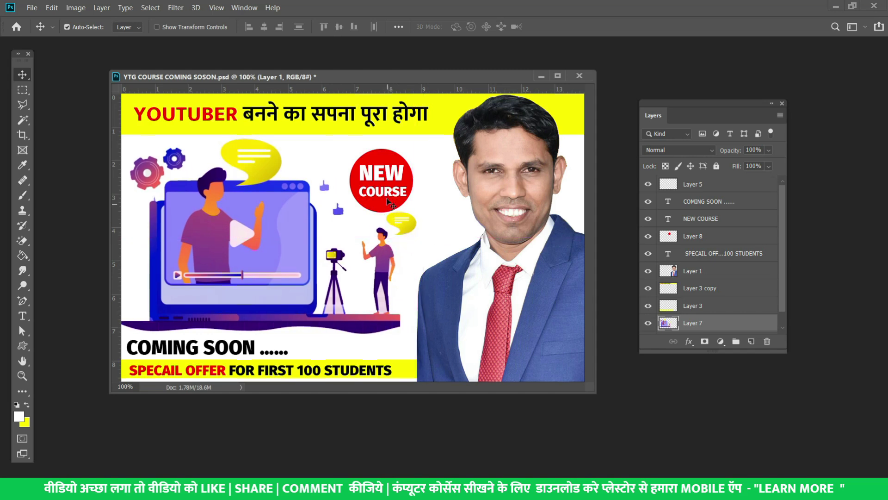
Bring the laptop layer to the top and move the yellow bar and SPECAIL OFFER text up.
{"action": "key", "text": "ctrl+shift+bracketright"}
{"action": "left_click_drag", "start_coordinate": [221, 369], "coordinate": [215, 298]}
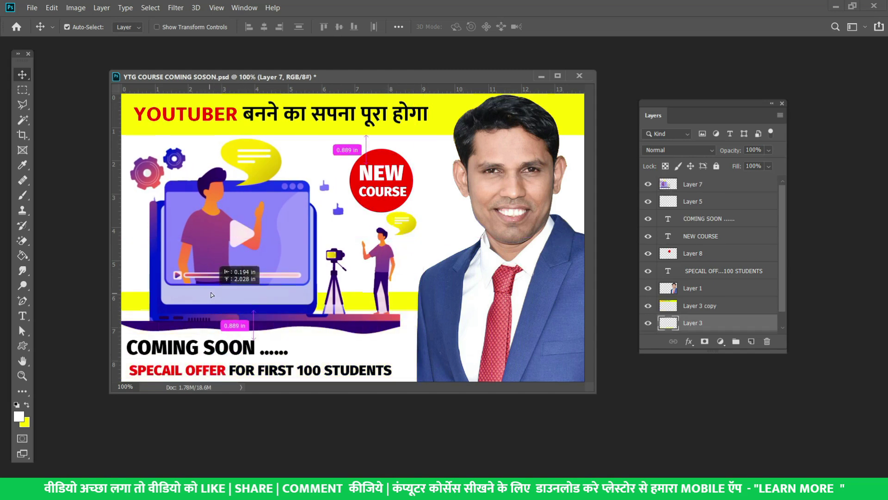
{"action": "left_click_drag", "start_coordinate": [208, 370], "coordinate": [211, 301]}
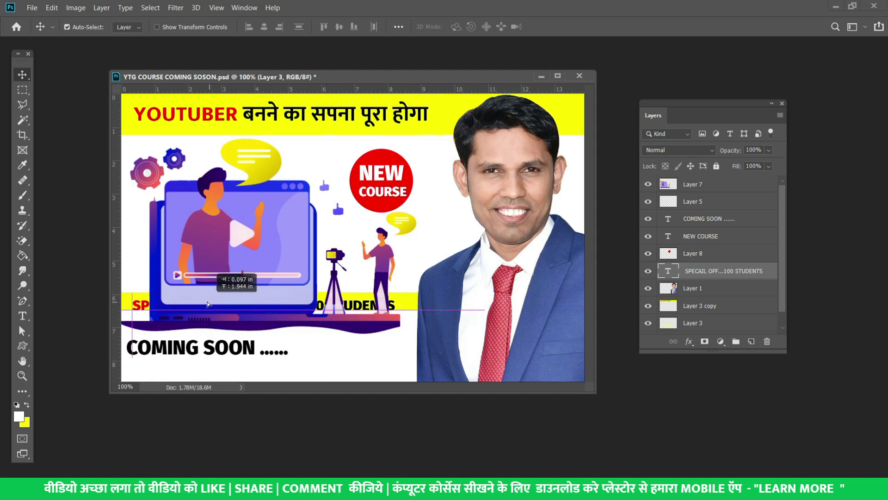
{"action": "left_click", "coordinate": [402, 305]}
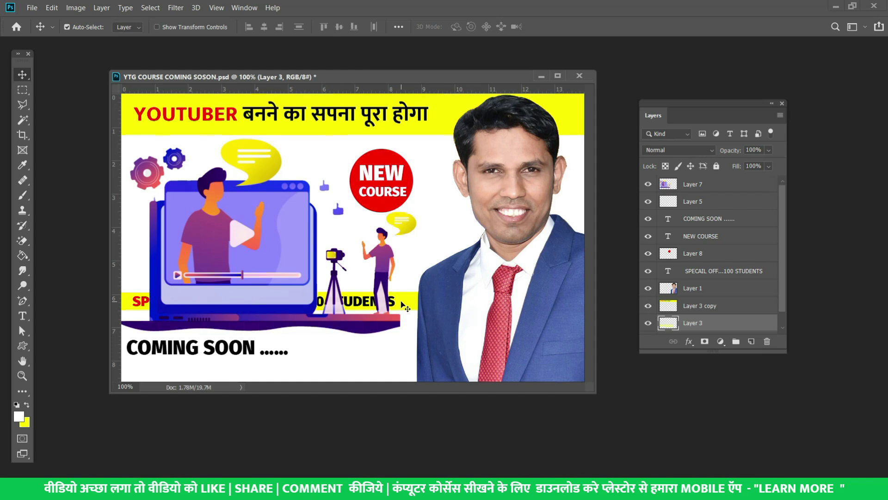
{"action": "left_click", "coordinate": [393, 305]}
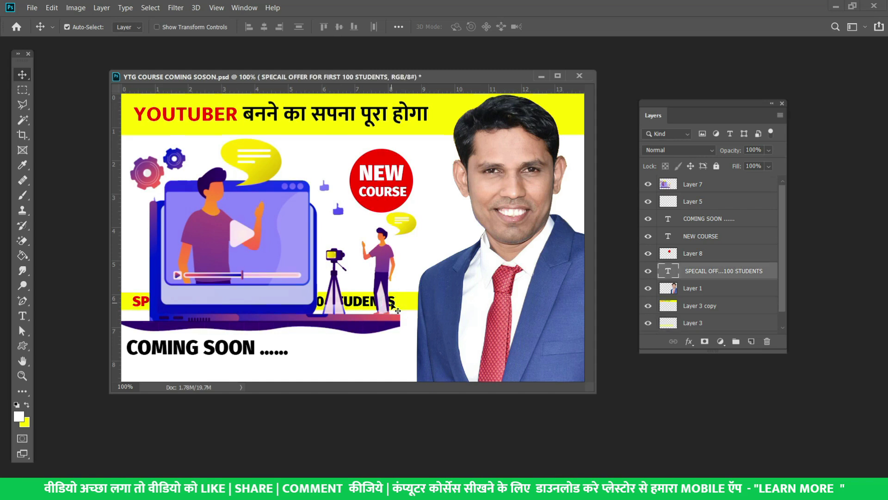
{"action": "left_click_drag", "start_coordinate": [394, 305], "coordinate": [394, 291]}
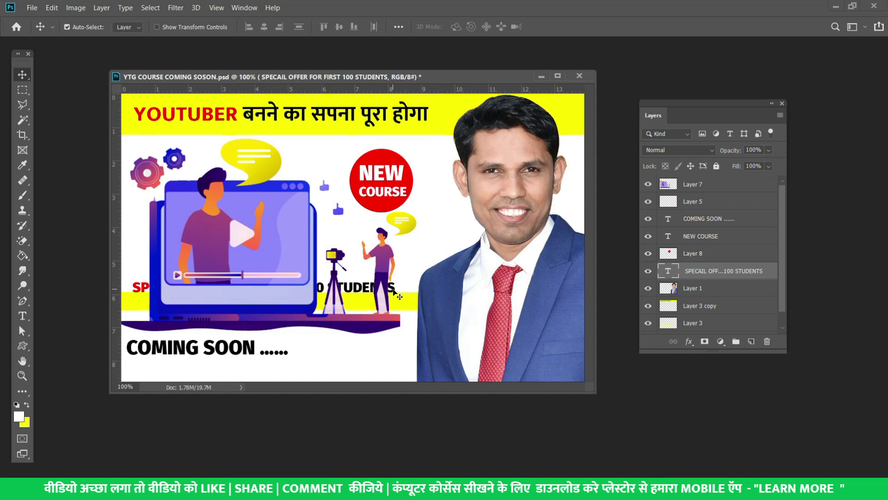
Reorder the special-offer text and yellow band, then nudge the text down onto the bar.
{"action": "key", "text": "ctrl+shift+bracketright"}
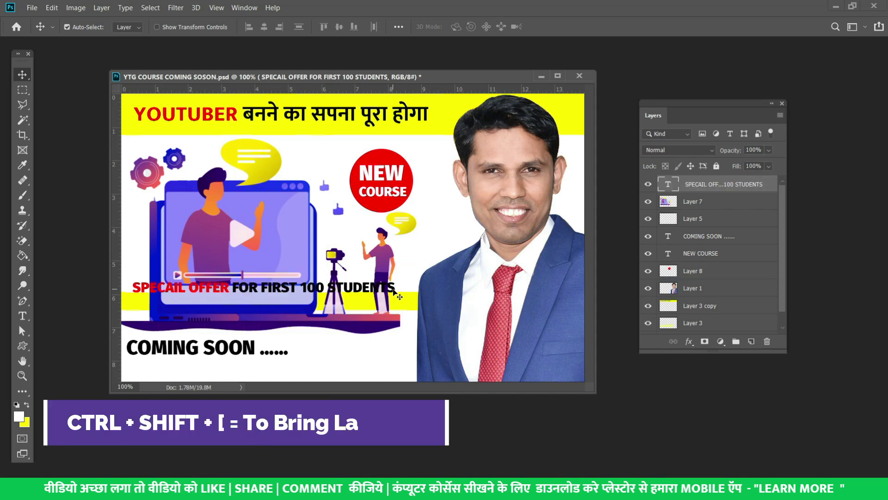
{"action": "left_click", "coordinate": [410, 303]}
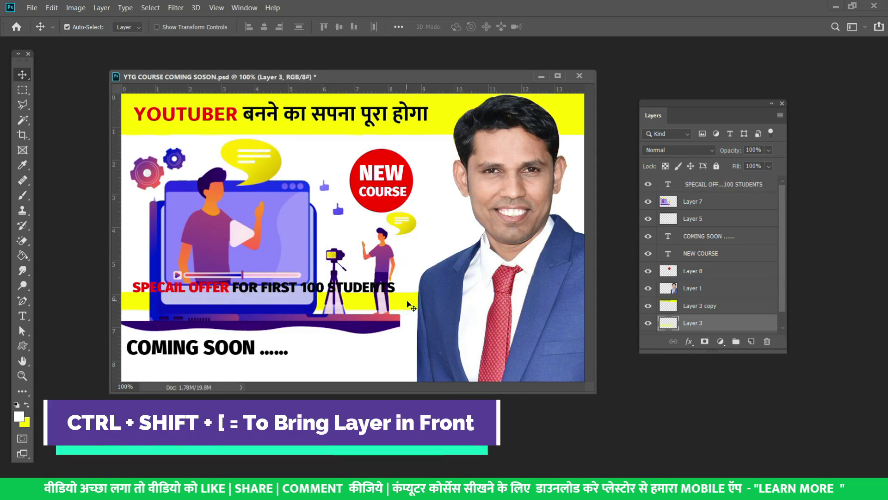
{"action": "key", "text": "ctrl+shift+bracketright"}
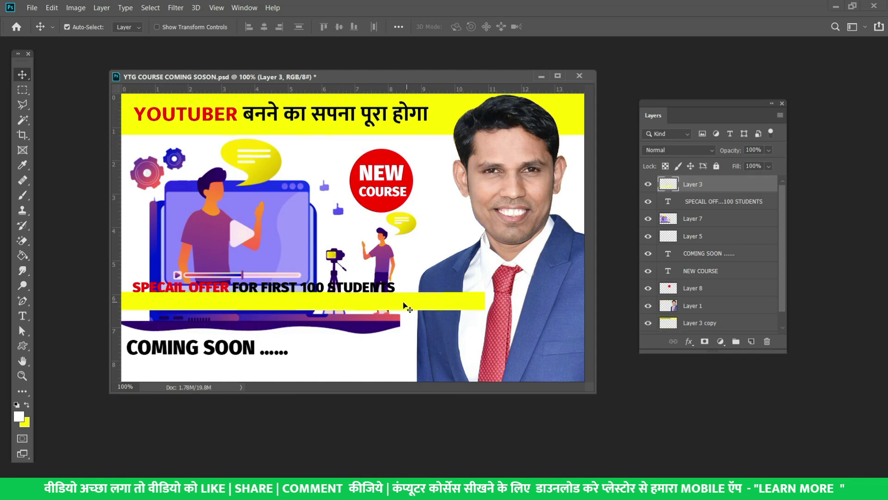
{"action": "key", "text": "ctrl+bracketleft"}
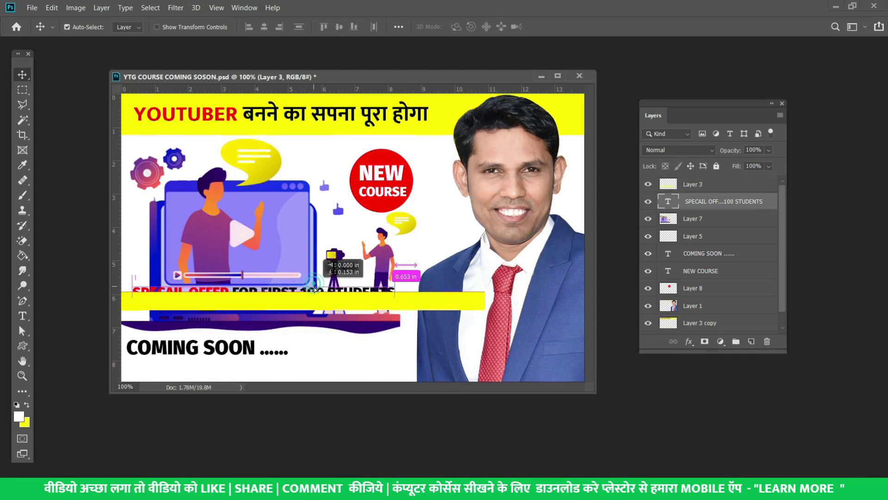
{"action": "left_click_drag", "start_coordinate": [315, 285], "coordinate": [315, 290]}
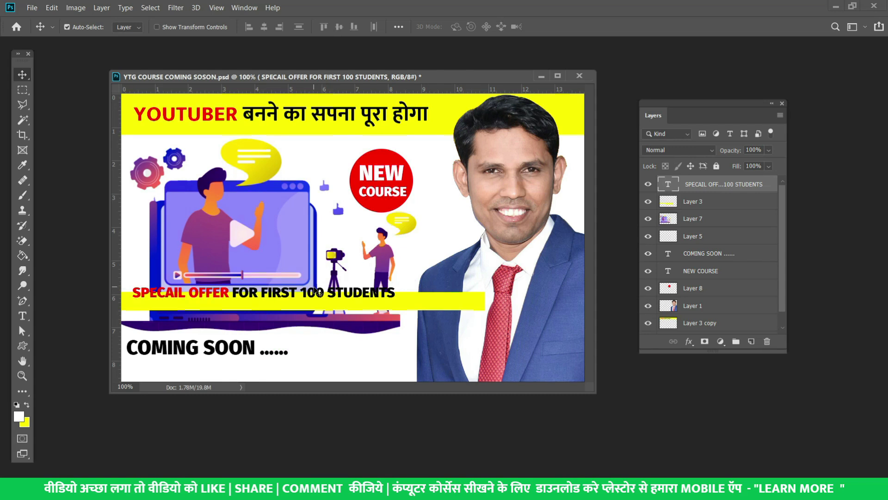
{"action": "left_click_drag", "start_coordinate": [254, 293], "coordinate": [253, 298]}
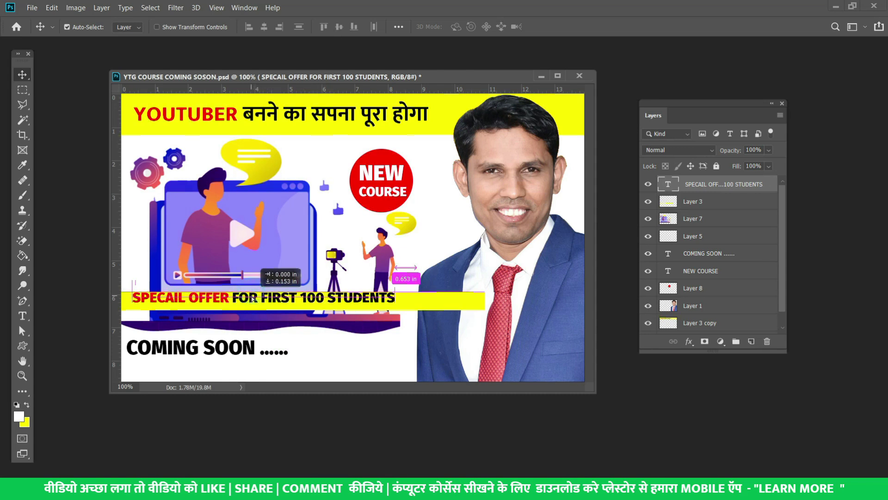
Bring the special-offer text back in front of the yellow bar.
{"action": "key", "text": "ctrl+shift+bracketright"}
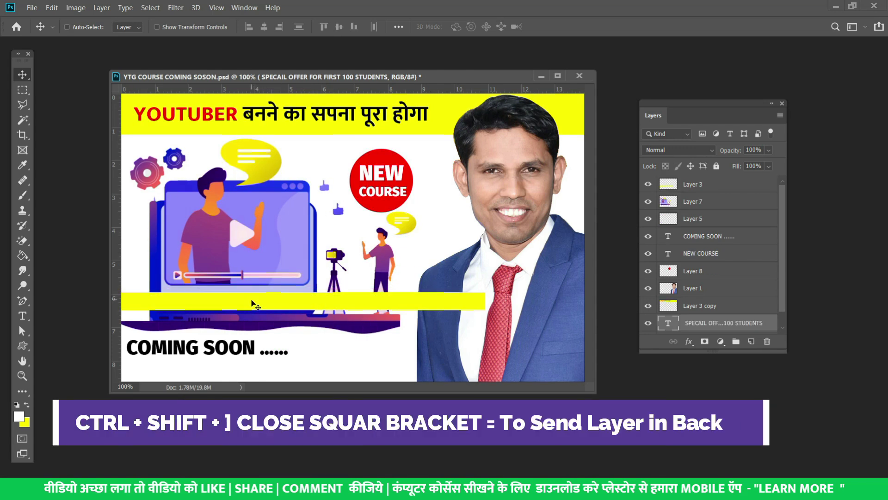
{"action": "key", "text": "ctrl+shift+bracketright"}
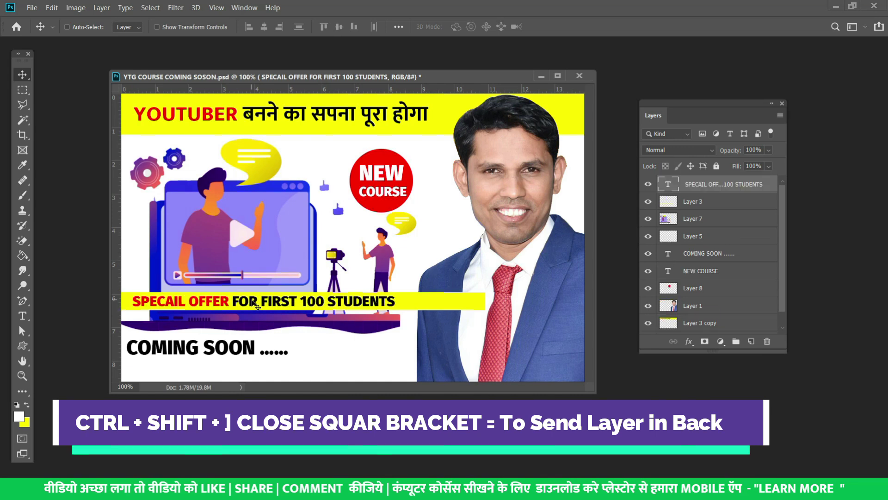
{"action": "key", "text": "ctrl"}
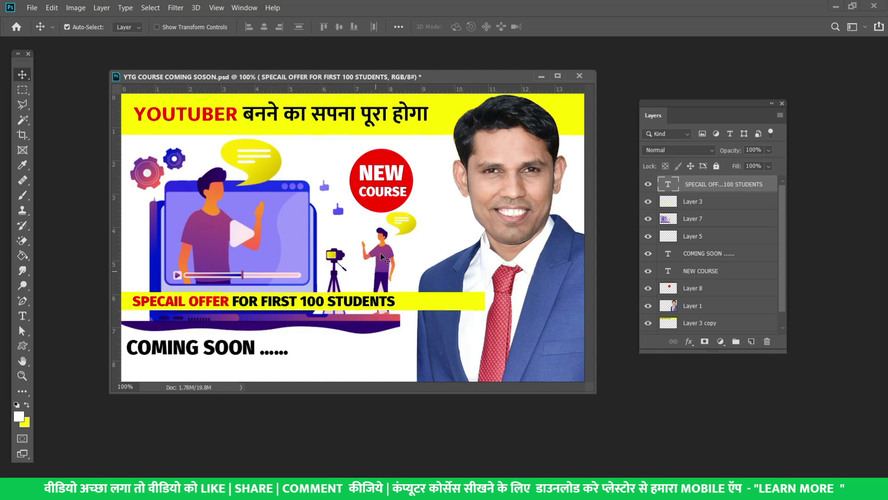
Test the red NEW COURSE circle's stacking order, then raise COMING SOON beside the camera figure.
{"action": "left_click_drag", "start_coordinate": [411, 175], "coordinate": [410, 283]}
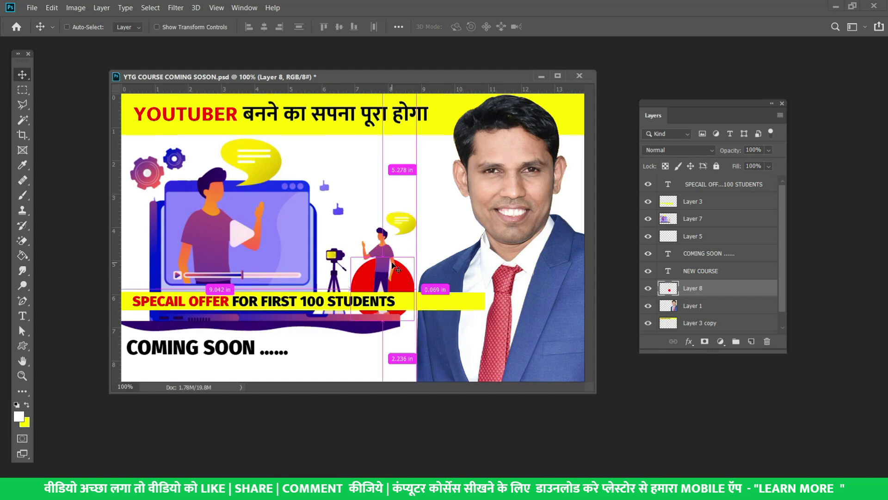
{"action": "key", "text": "ctrl+shift+bracketright"}
{"action": "key", "text": "ctrl+shift+bracketleft"}
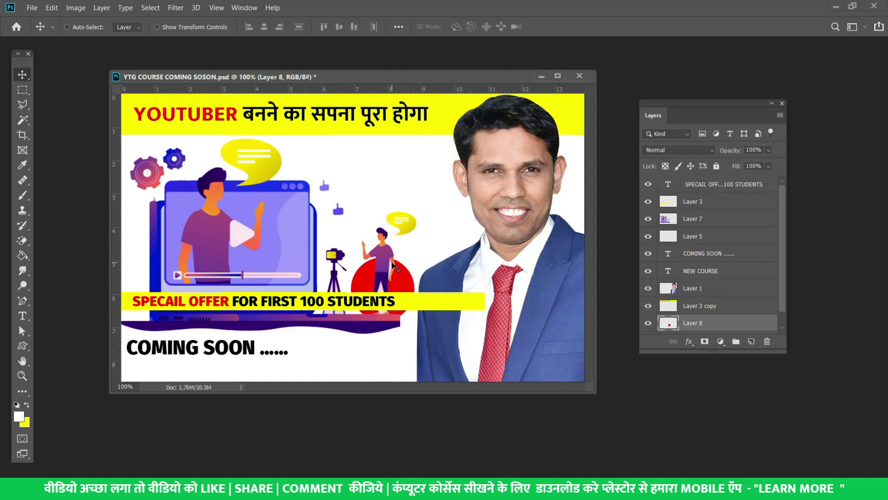
{"action": "key", "text": "ctrl+shift+bracketright"}
{"action": "key", "text": "ctrl+z"}
{"action": "key", "text": "ctrl+z"}
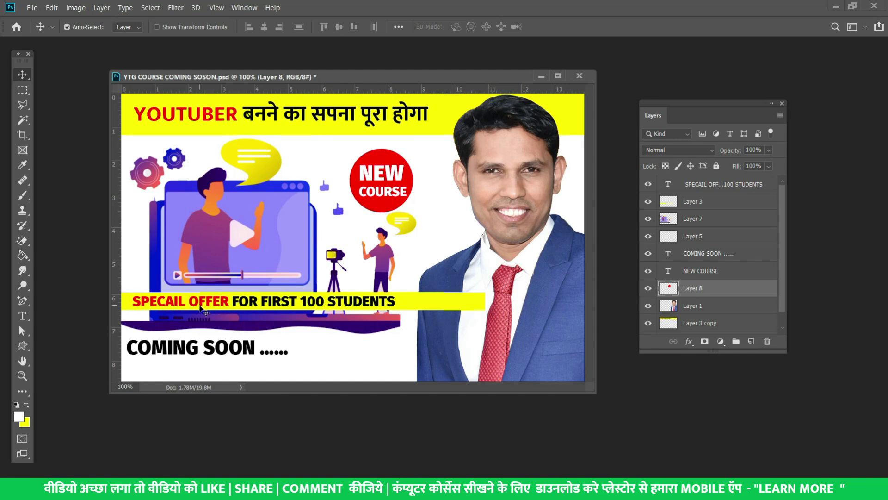
{"action": "left_click_drag", "start_coordinate": [212, 359], "coordinate": [375, 273]}
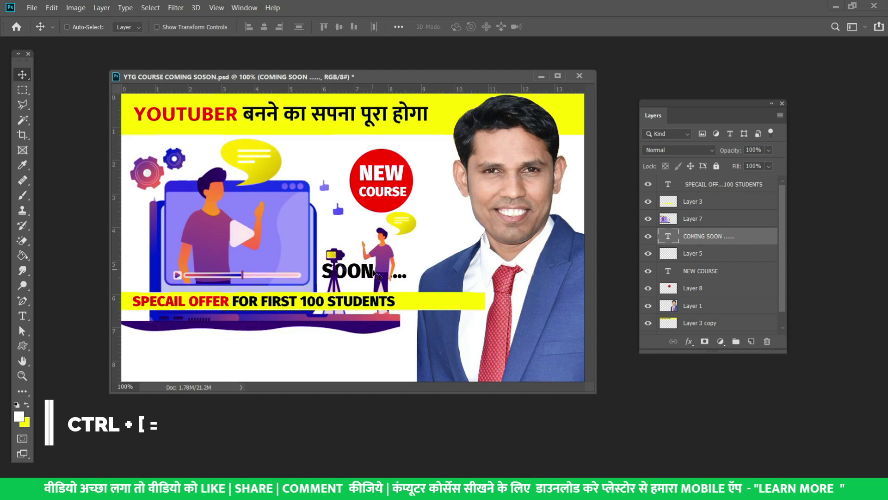
Move the COMING SOON text to the right and send its layer down two places.
{"action": "key", "text": "ctrl+bracketright"}
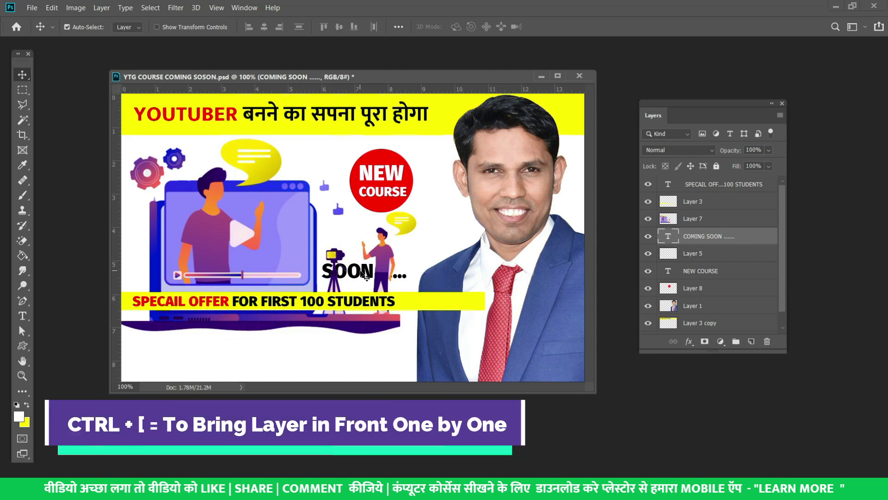
{"action": "left_click_drag", "start_coordinate": [368, 276], "coordinate": [425, 287]}
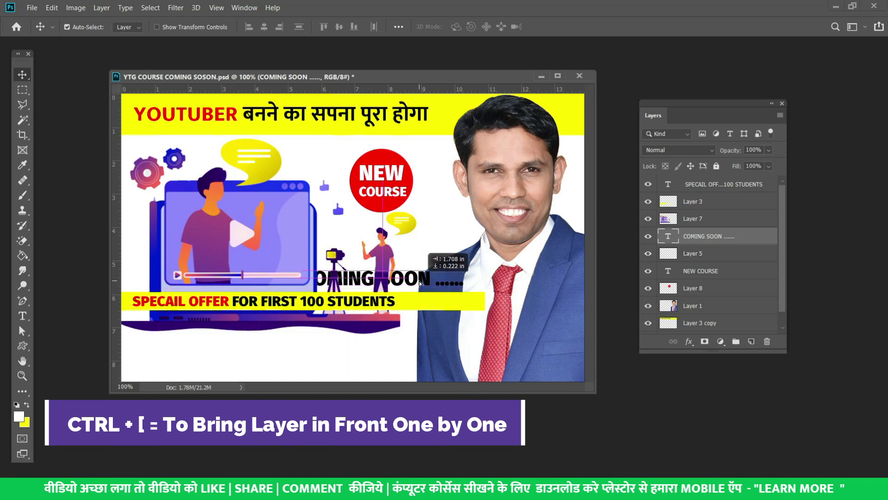
{"action": "key", "text": "ctrl+bracketleft"}
{"action": "key", "text": "ctrl+bracketleft"}
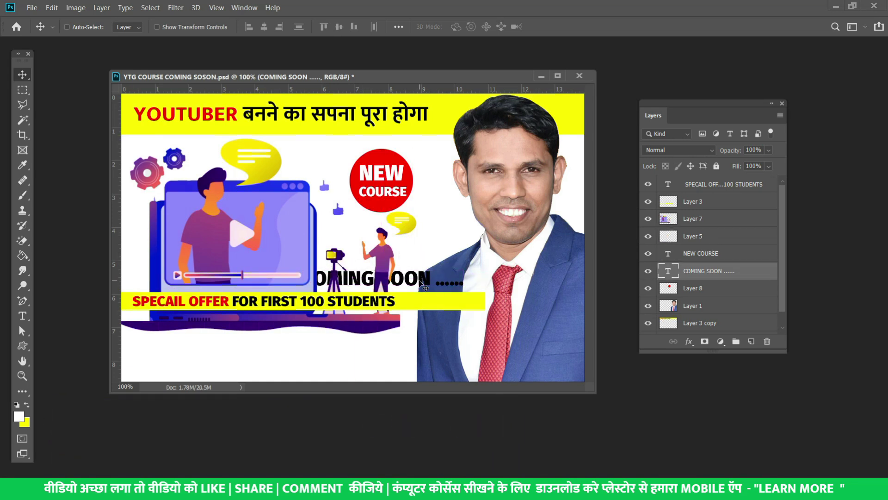
{"action": "key", "text": "ctrl+bracketleft"}
{"action": "key", "text": "ctrl+bracketleft"}
{"action": "key", "text": "ctrl+bracketleft"}
{"action": "key", "text": "ctrl"}
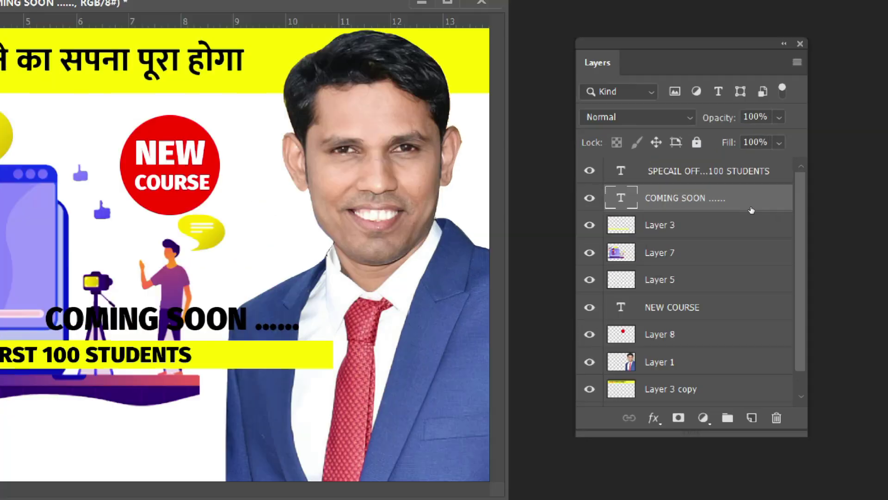
Adjust the COMING SOON layer's order until it sits just beneath the laptop illustration (Layer 7).
{"action": "key", "text": "ctrl+bracketleft"}
{"action": "key", "text": "ctrl+bracketleft"}
{"action": "key", "text": "ctrl+bracketleft"}
{"action": "key", "text": "ctrl+bracketright"}
{"action": "key", "text": "ctrl+bracketright"}
{"action": "key", "text": "ctrl+bracketright"}
{"action": "key", "text": "ctrl+bracketleft"}
{"action": "key", "text": "ctrl+bracketleft"}
{"action": "key", "text": "ctrl+bracketleft"}
{"action": "key", "text": "ctrl+bracketleft"}
{"action": "key", "text": "ctrl+bracketleft"}
{"action": "key", "text": "ctrl+bracketright"}
{"action": "key", "text": "ctrl+bracketright"}
{"action": "key", "text": "ctrl+bracketright"}
{"action": "key", "text": "ctrl+bracketright"}
{"action": "key", "text": "ctrl+bracketleft"}
{"action": "key", "text": "ctrl+bracketleft"}
{"action": "key", "text": "ctrl+bracketleft"}
{"action": "key", "text": "ctrl+bracketright"}
{"action": "key", "text": "ctrl+bracketright"}
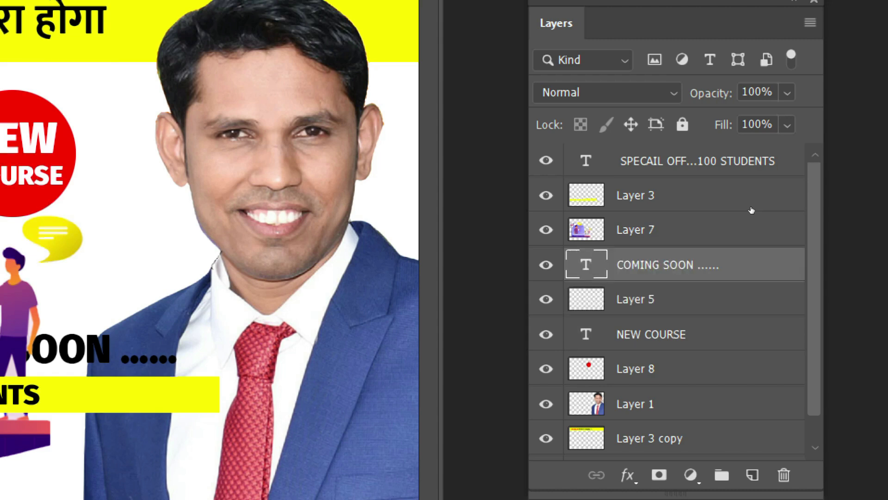
{"action": "key", "text": "ctrl+bracketright"}
{"action": "key", "text": "ctrl+bracketright"}
{"action": "key", "text": "ctrl+bracketleft"}
{"action": "key", "text": "ctrl+bracketleft"}
{"action": "key", "text": "ctrl+bracketleft"}
{"action": "key", "text": "ctrl+bracketleft"}
{"action": "key", "text": "ctrl+bracketleft"}
{"action": "key", "text": "ctrl+bracketleft"}
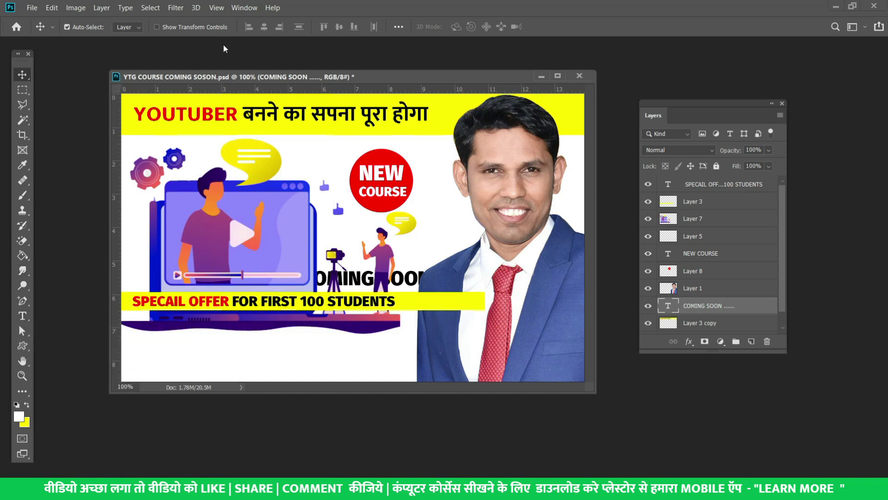
{"action": "left_click_drag", "start_coordinate": [212, 118], "coordinate": [200, 199]}
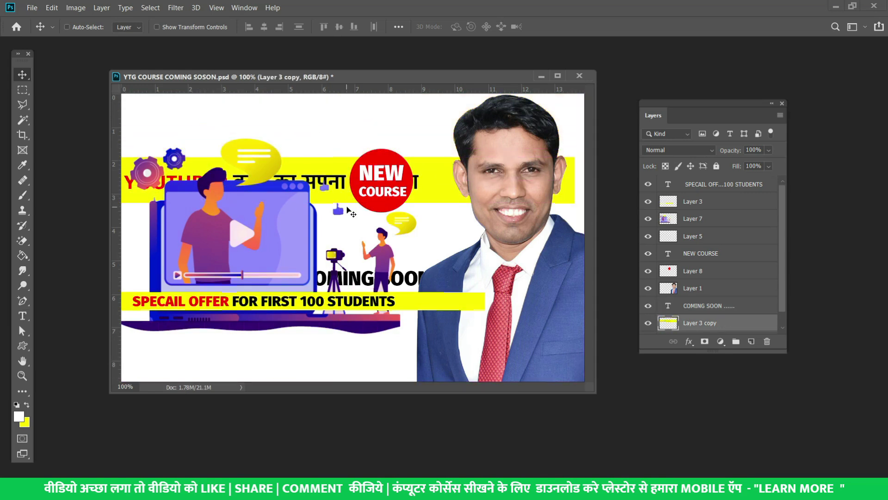
{"action": "key", "text": "ctrl+shift+bracketright"}
{"action": "key", "text": "ctrl+shift+bracketleft"}
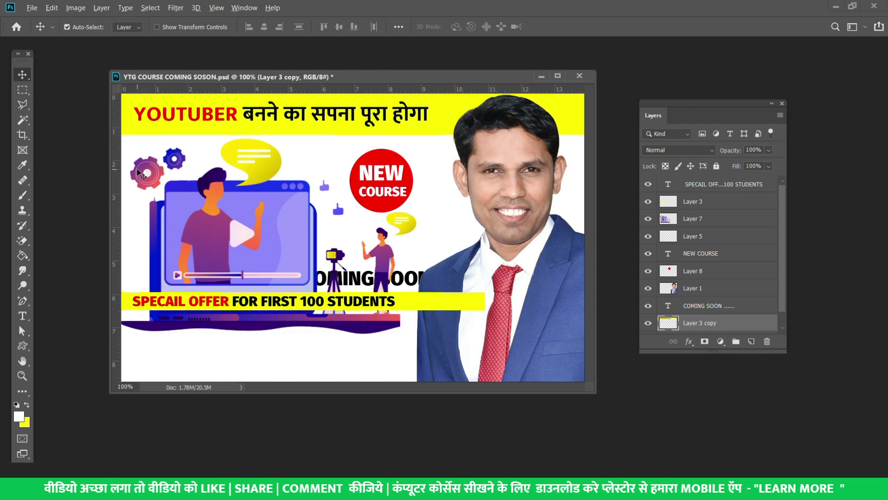
{"action": "key", "text": "alt+Tab"}
Leave the Photoshop course page for the All Courses listing.
{"action": "scroll", "coordinate": [391, 180], "scroll_direction": "up", "scroll_amount": 5}
{"action": "scroll", "coordinate": [395, 182], "scroll_direction": "up", "scroll_amount": 10}
{"action": "scroll", "coordinate": [395, 182], "scroll_direction": "up", "scroll_amount": 5}
{"action": "scroll", "coordinate": [397, 191], "scroll_direction": "up", "scroll_amount": 1}
{"action": "scroll", "coordinate": [397, 191], "scroll_direction": "down", "scroll_amount": 10}
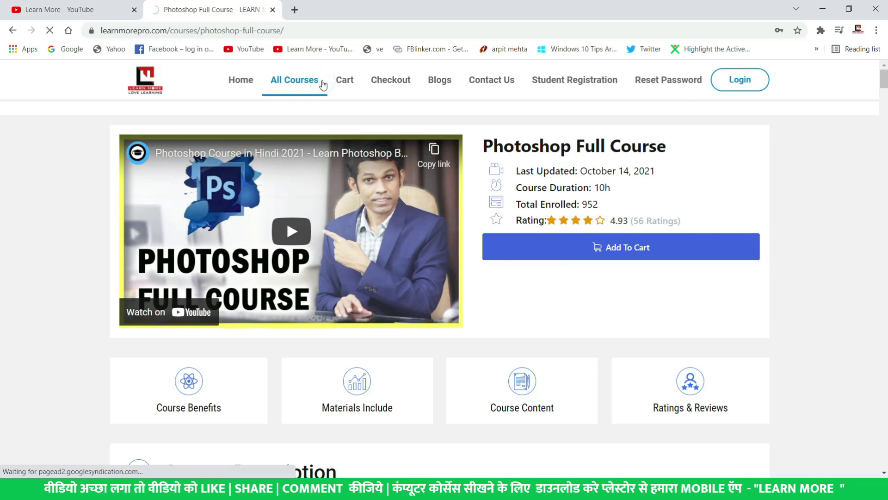
{"action": "left_click", "coordinate": [322, 85]}
Browse the course cards, then open a new tab and type 'learnmorein'.
{"action": "scroll", "coordinate": [251, 150], "scroll_direction": "down", "scroll_amount": 1}
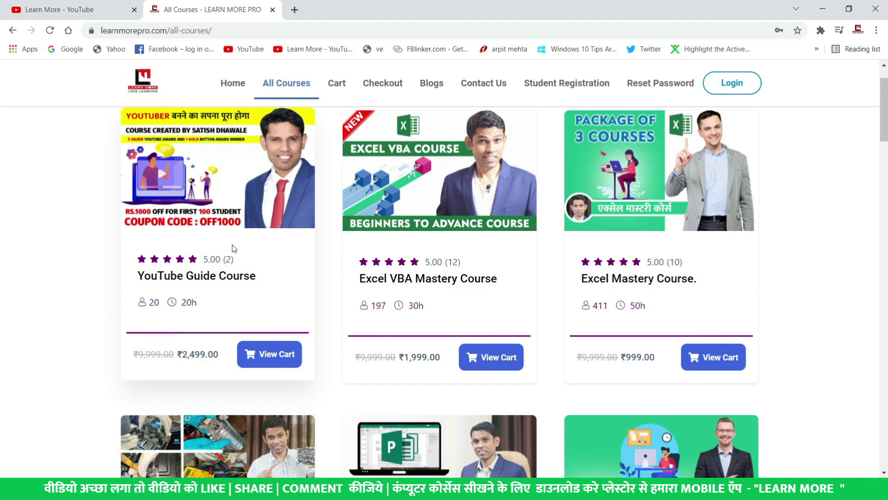
{"action": "scroll", "coordinate": [234, 249], "scroll_direction": "down", "scroll_amount": 4}
{"action": "scroll", "coordinate": [233, 250], "scroll_direction": "down", "scroll_amount": 2}
{"action": "scroll", "coordinate": [233, 250], "scroll_direction": "up", "scroll_amount": 5}
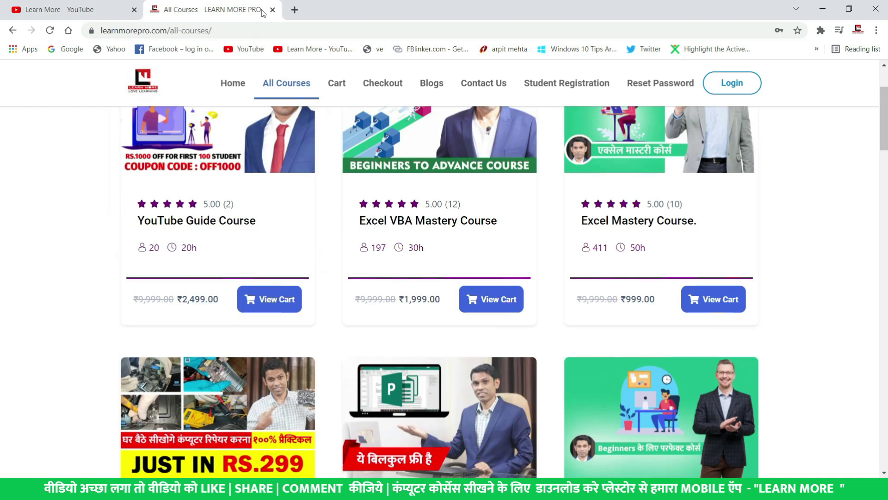
{"action": "left_click", "coordinate": [295, 11]}
{"action": "type", "text": "learn"}
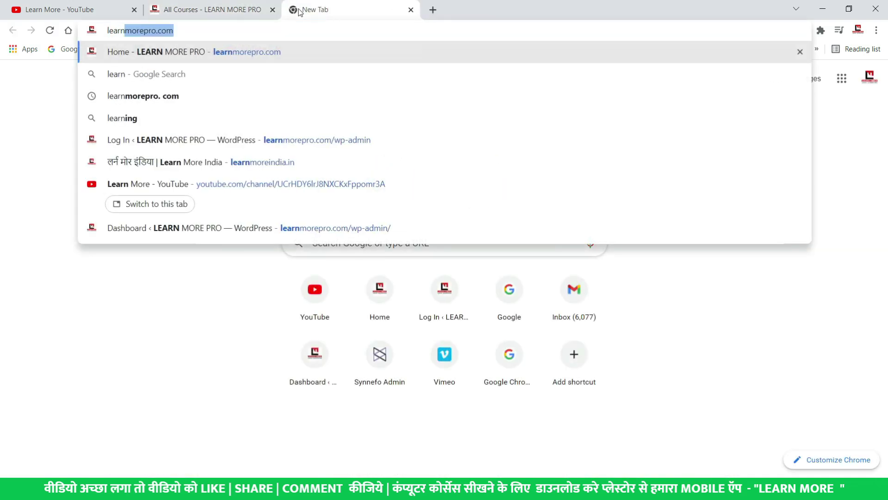
{"action": "type", "text": "moreind"}
Load learnmoreindia.in, then show the Learn More YouTube channel's CHANNELS list.
{"action": "key", "text": "Return"}
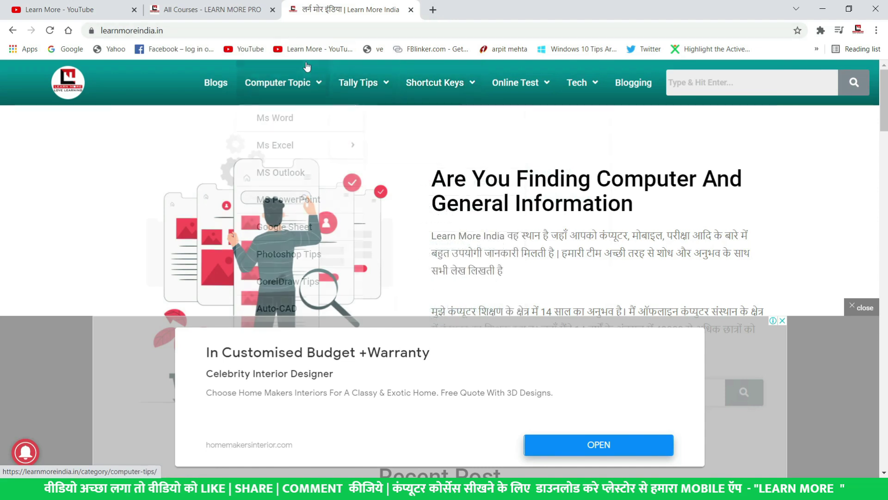
{"action": "left_click", "coordinate": [208, 9]}
{"action": "left_click", "coordinate": [99, 5]}
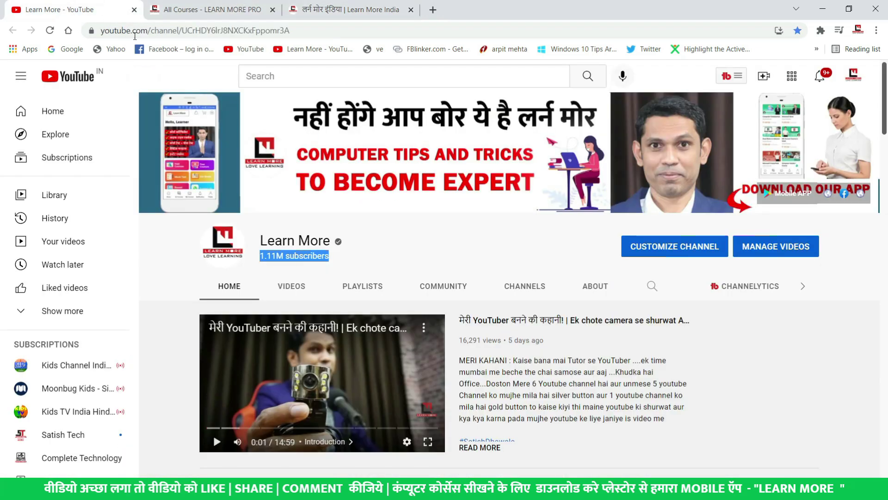
{"action": "left_click", "coordinate": [509, 290]}
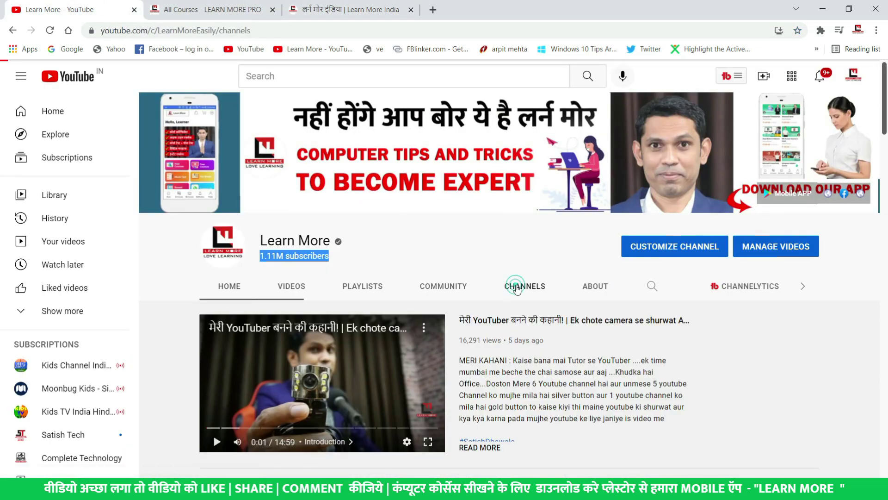
{"action": "scroll", "coordinate": [510, 290], "scroll_direction": "down", "scroll_amount": 2}
{"action": "scroll", "coordinate": [748, 282], "scroll_direction": "down", "scroll_amount": 1}
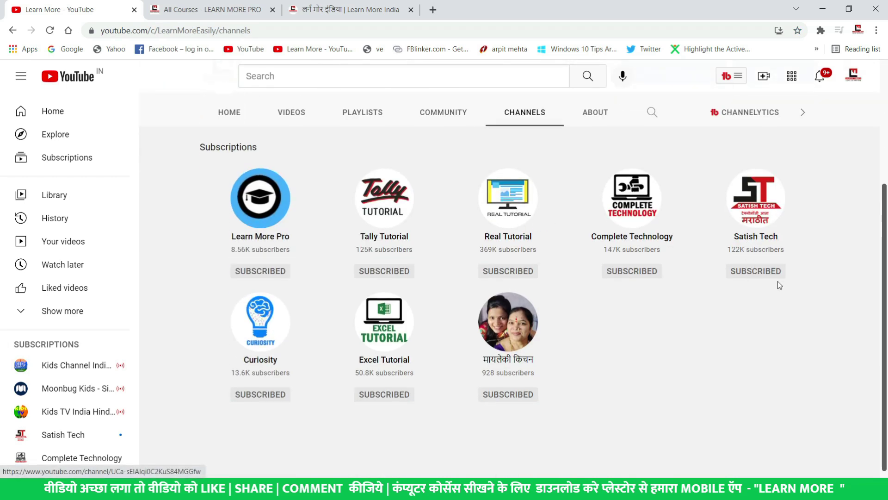